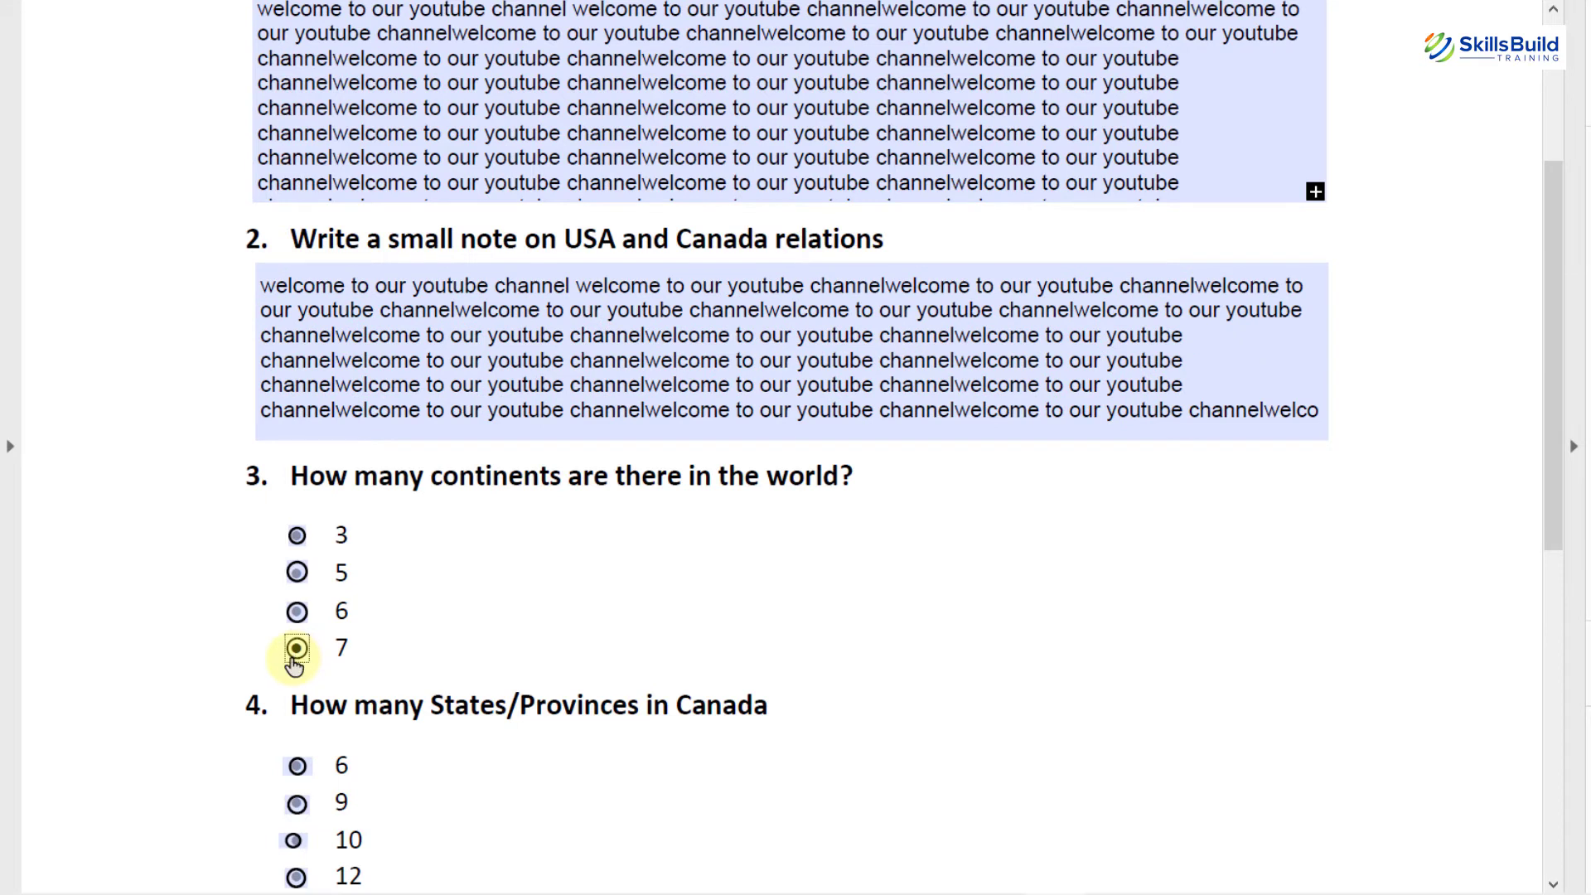
Step: Select 3 as the number of continents and 10 as the number of provinces
left_click(297, 537)
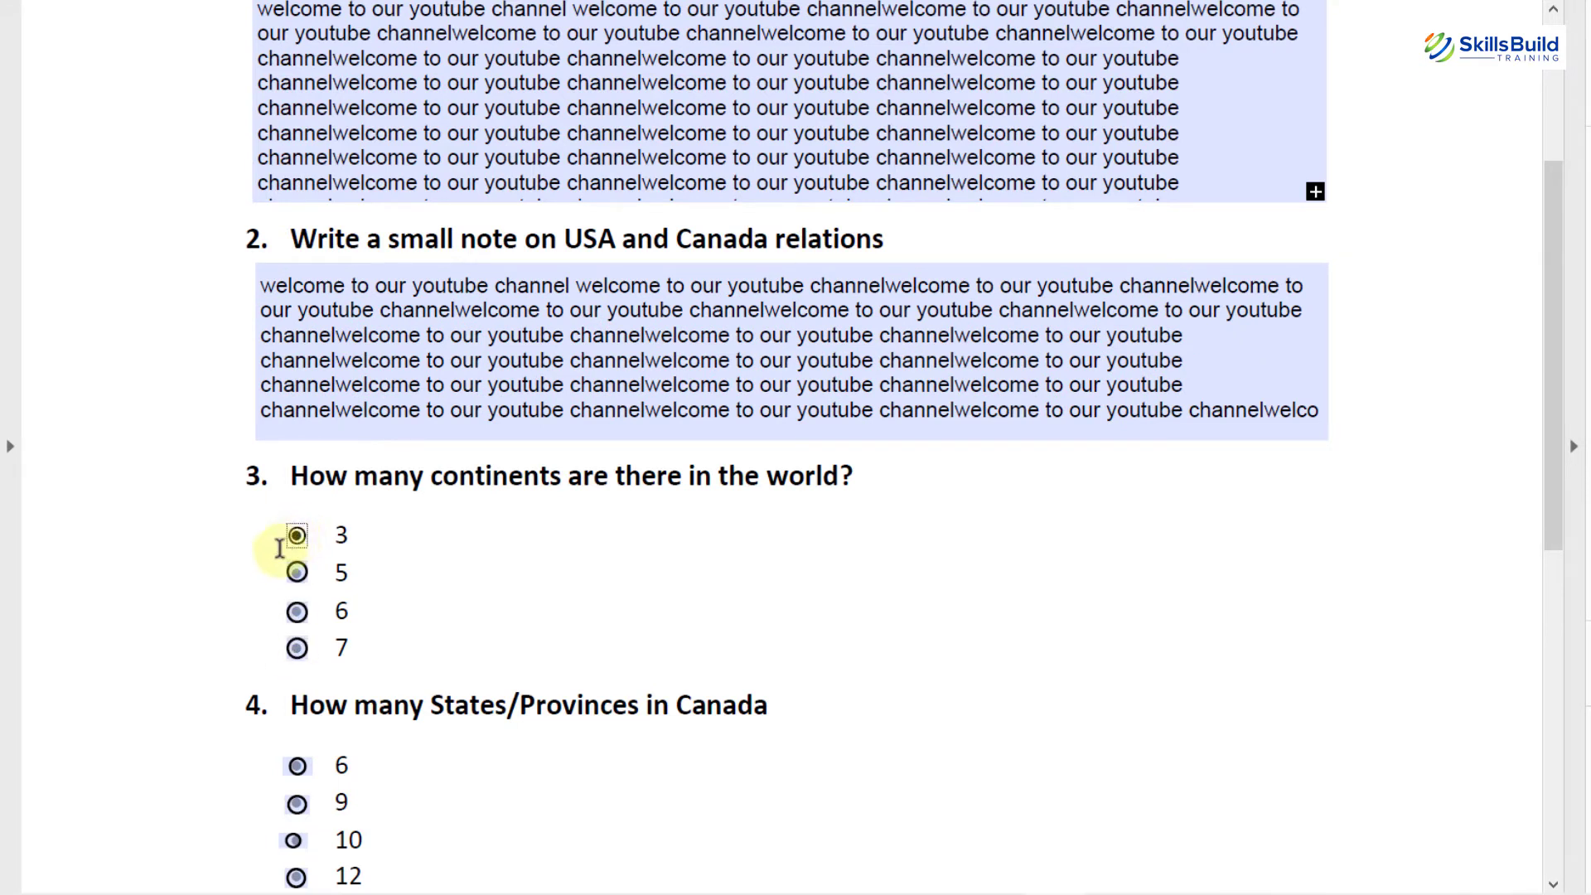
scroll(193, 617, "down", 1)
scroll(193, 619, "down", 2)
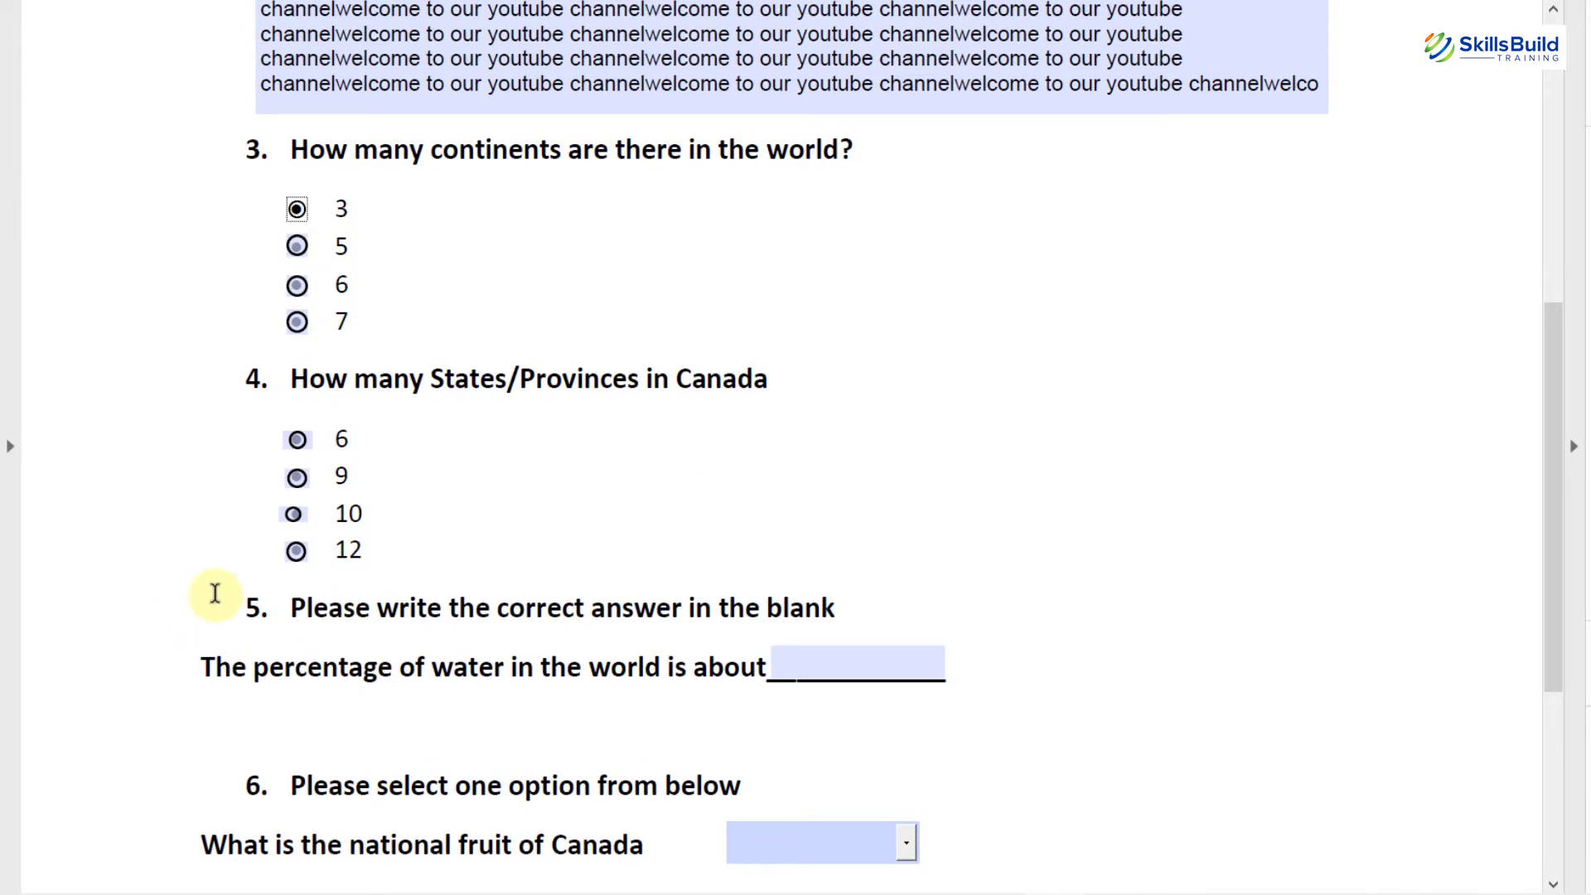
left_click(294, 515)
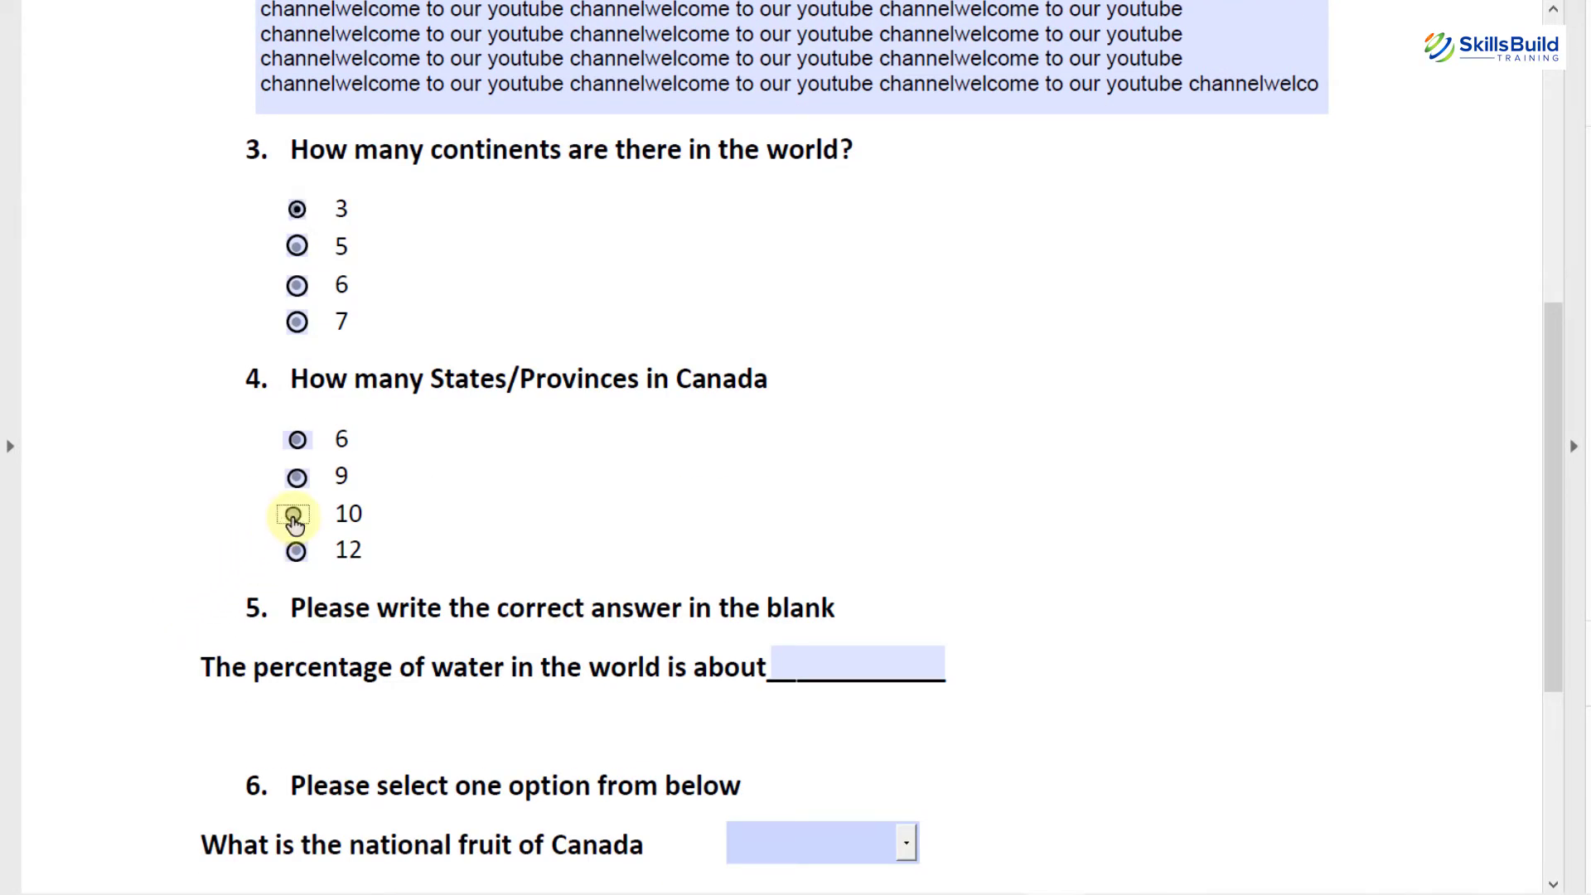
scroll(146, 533, "down", 1)
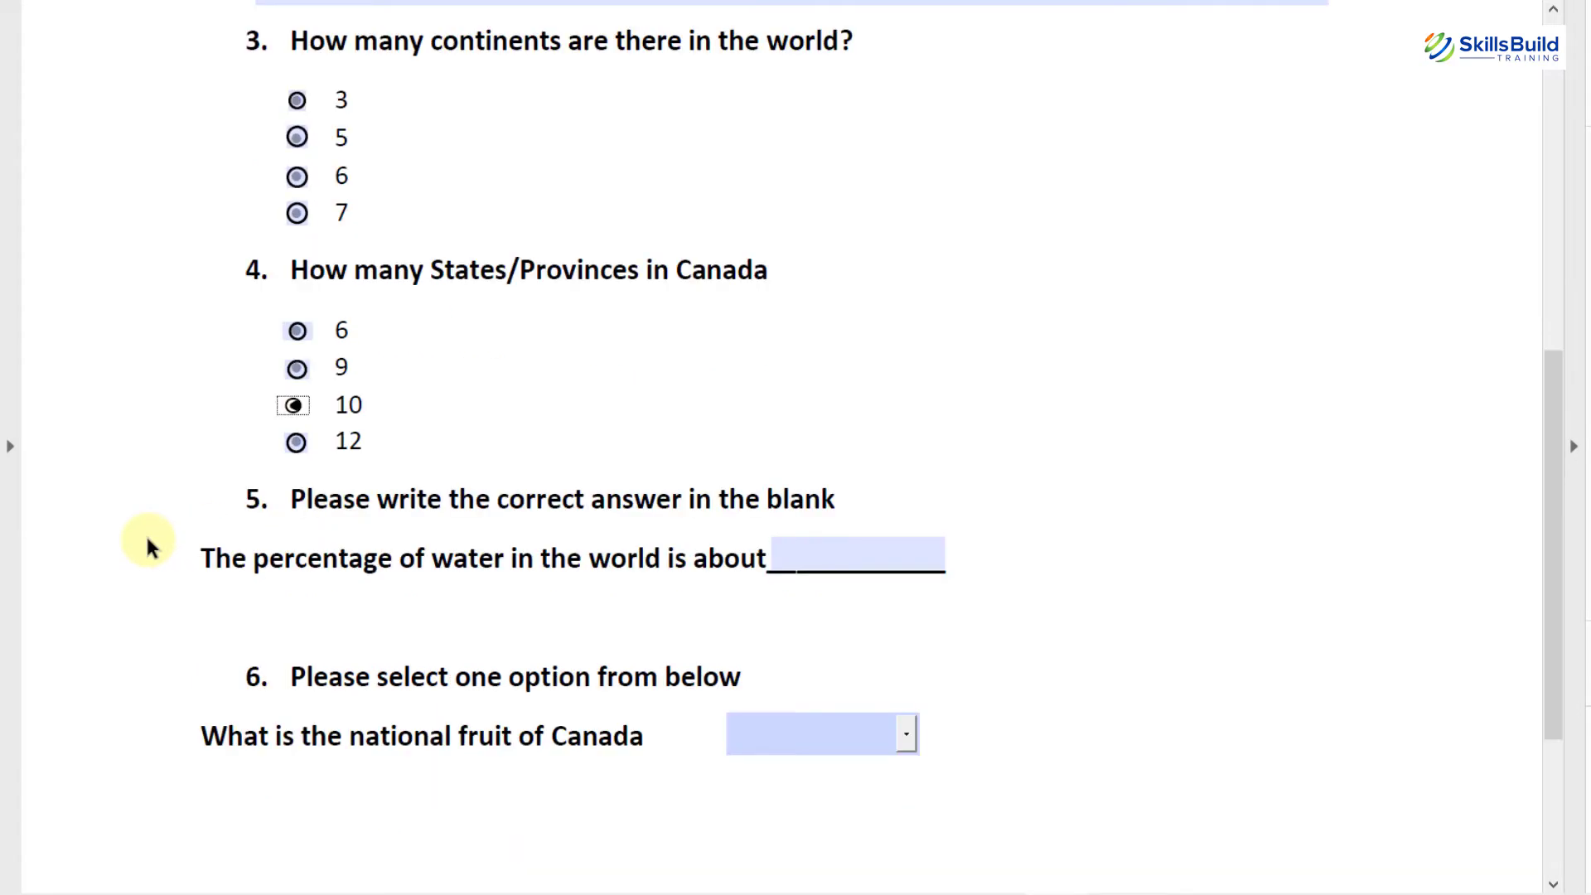
Step: Enter 97 in the water-percentage blank, choose Blueberry, and bring up the Print dialog
left_click(827, 555)
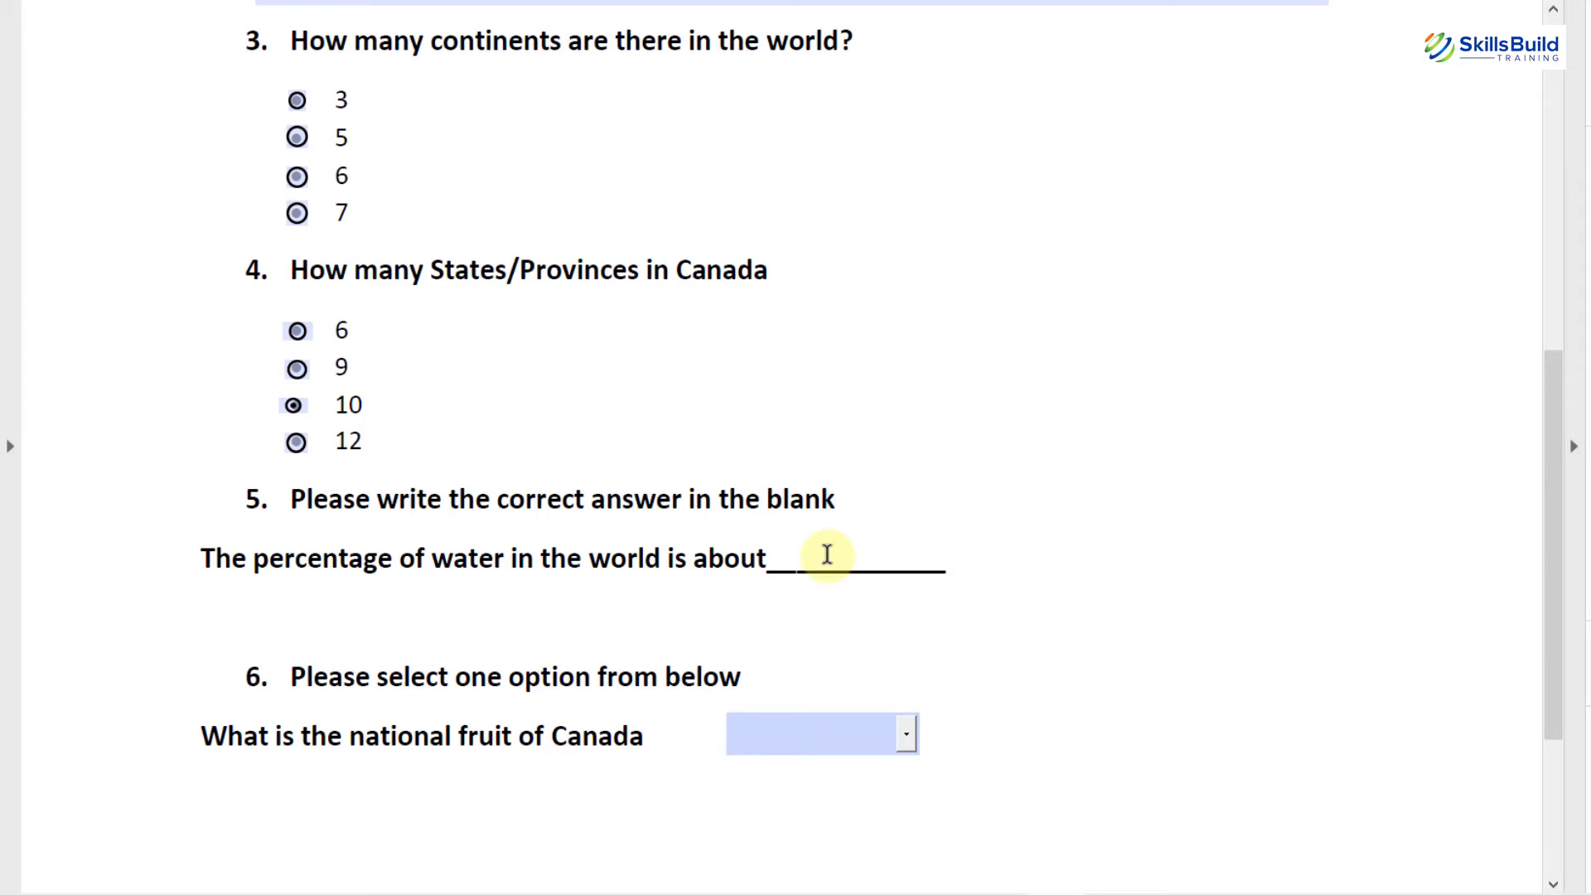
type("97")
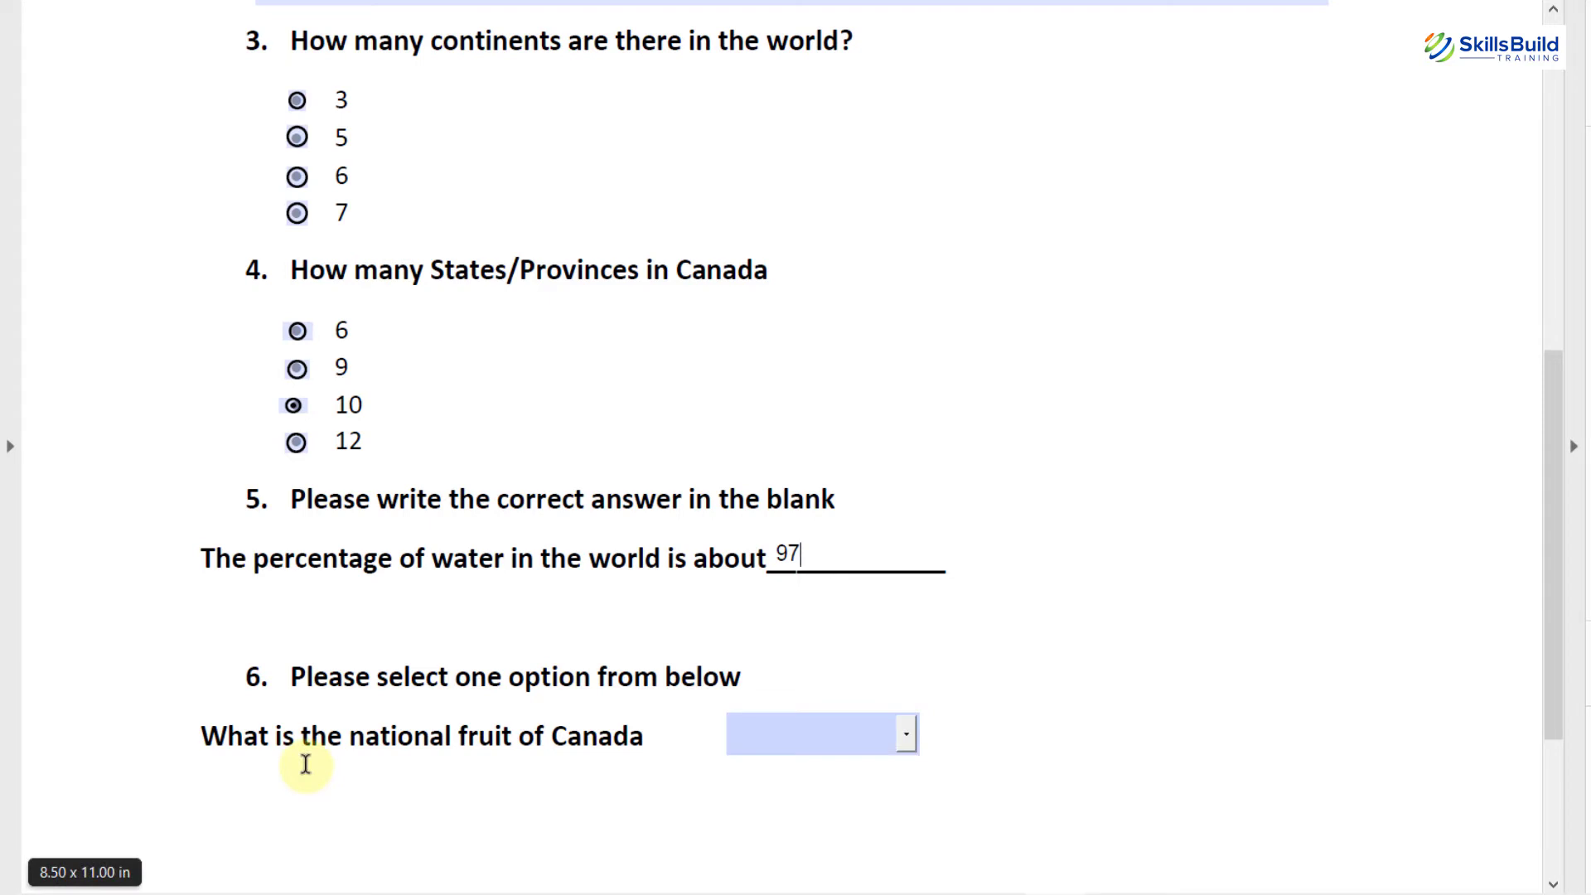
left_click(909, 744)
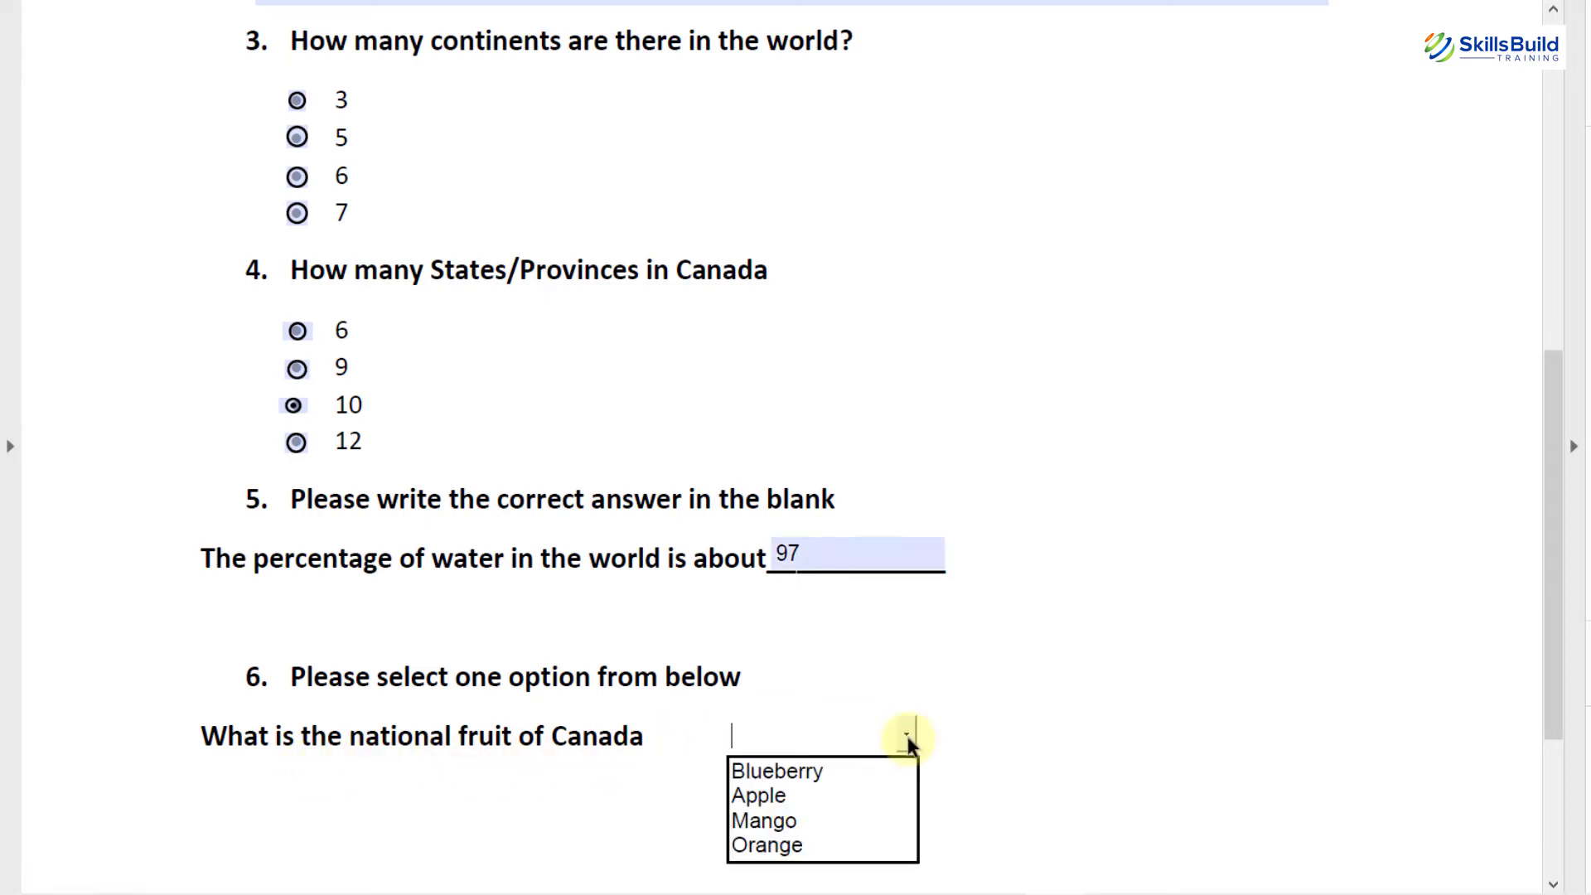
left_click(793, 772)
scroll(1021, 704, "down", 3)
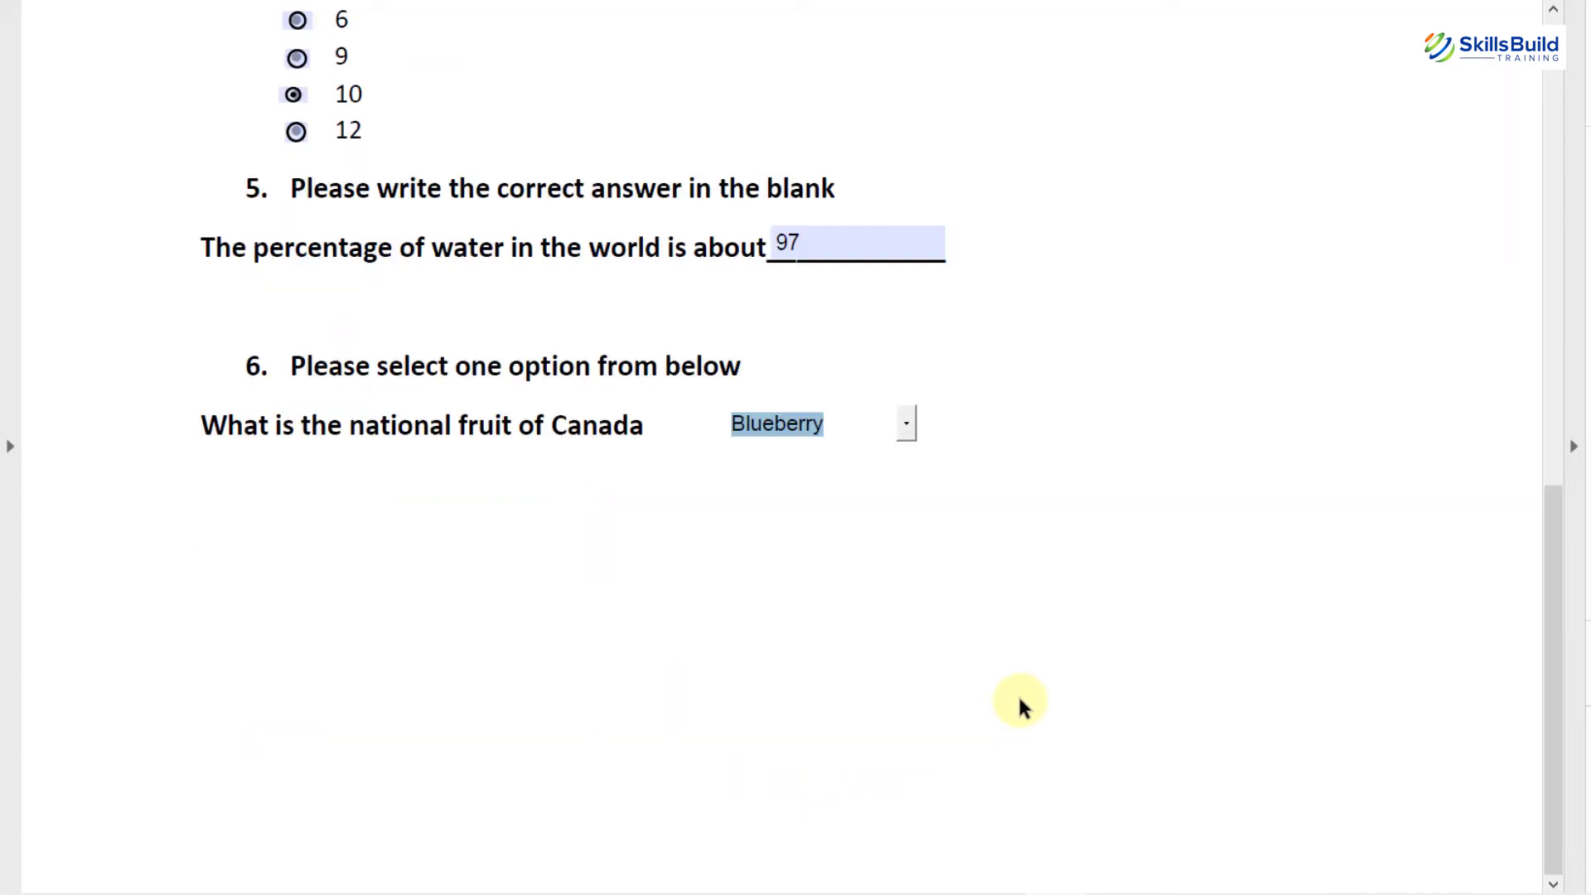
key("ctrl+p")
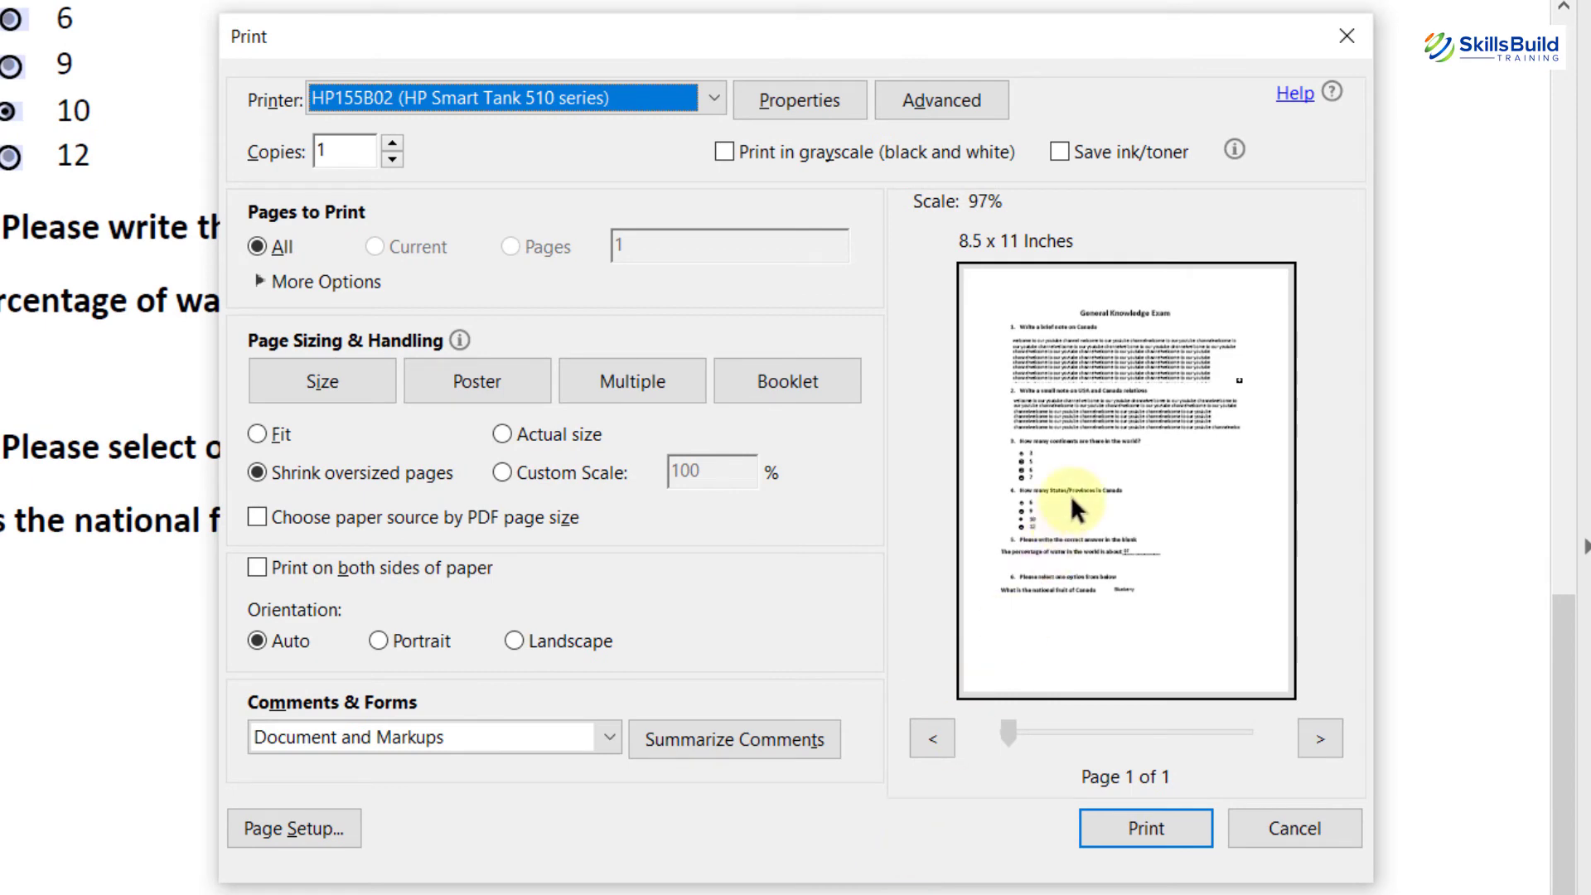
Step: Cancel Acrobat Reader's Print dialog without printing
left_click(1270, 822)
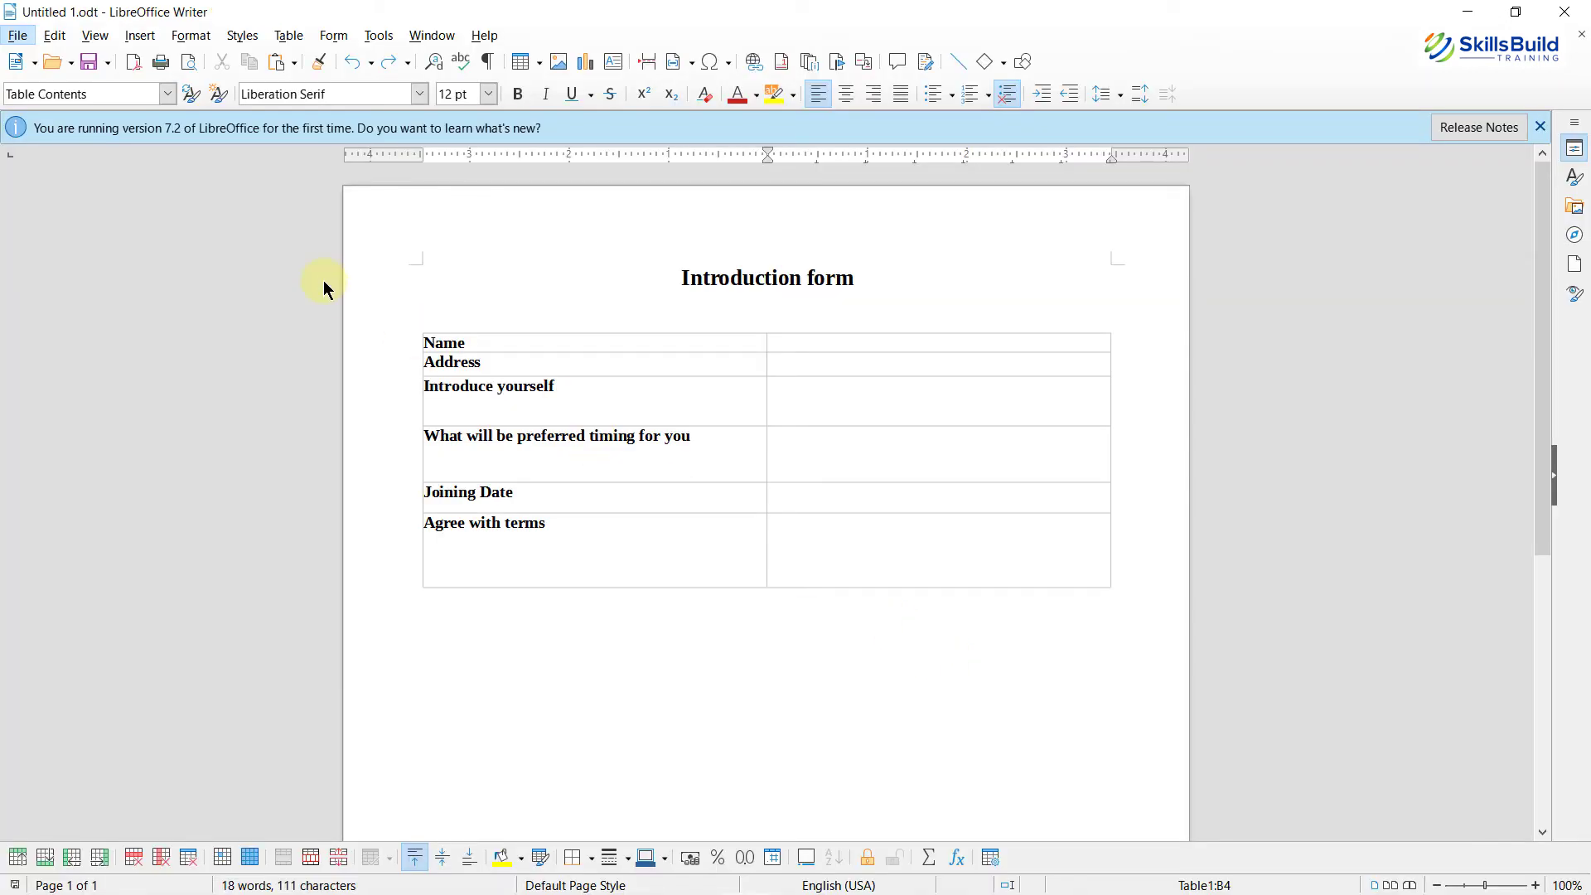
Step: Insert a Form > Text Box field spanning the answer cell beside Name
left_click(323, 280)
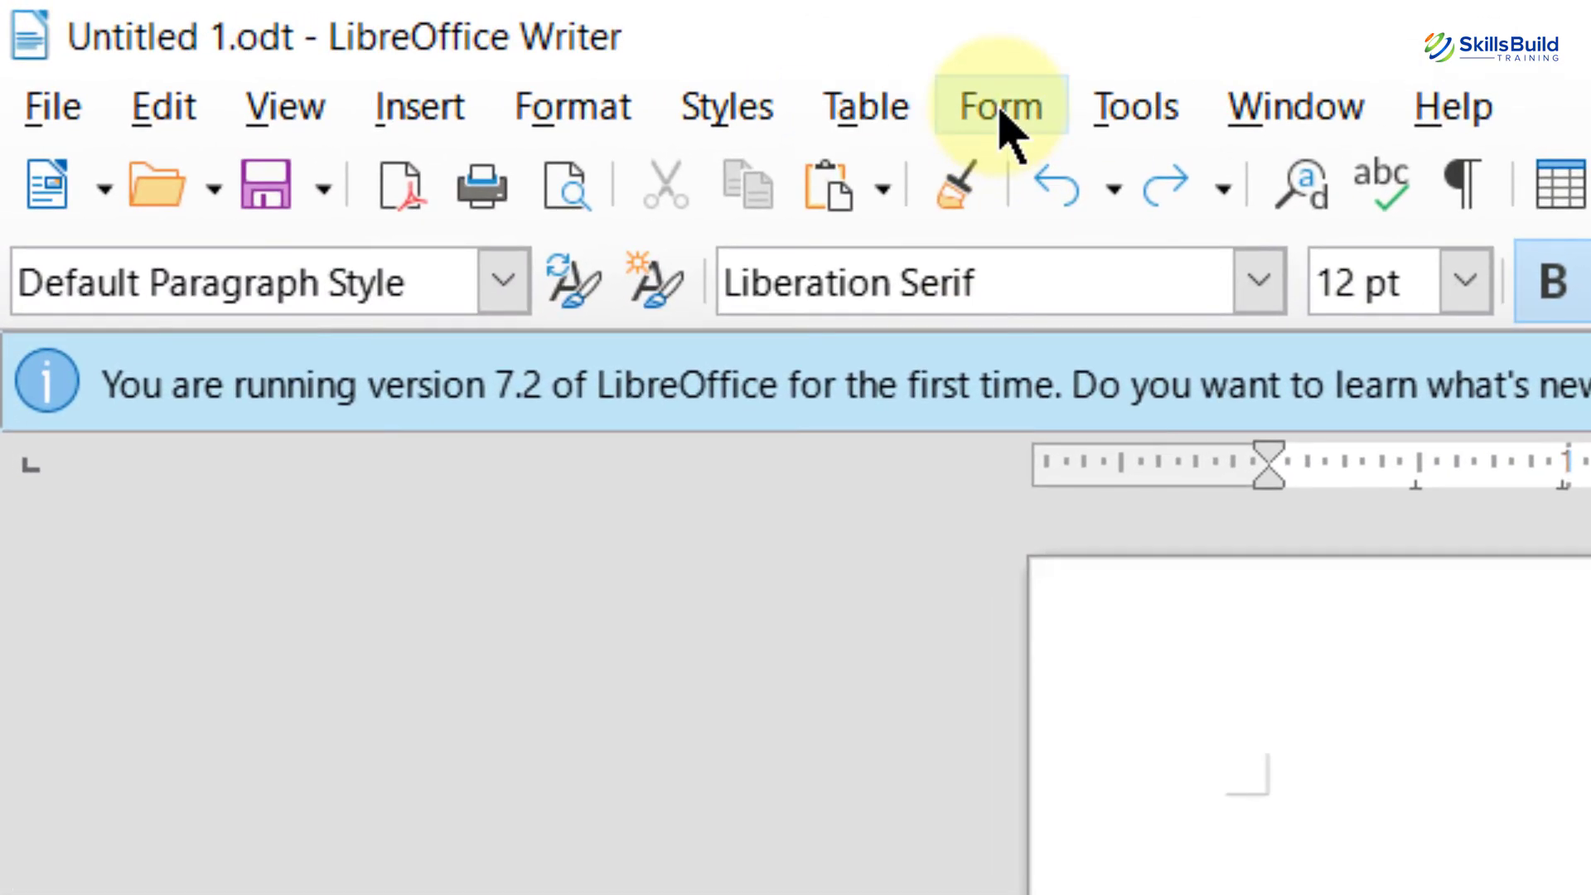
left_click(1000, 112)
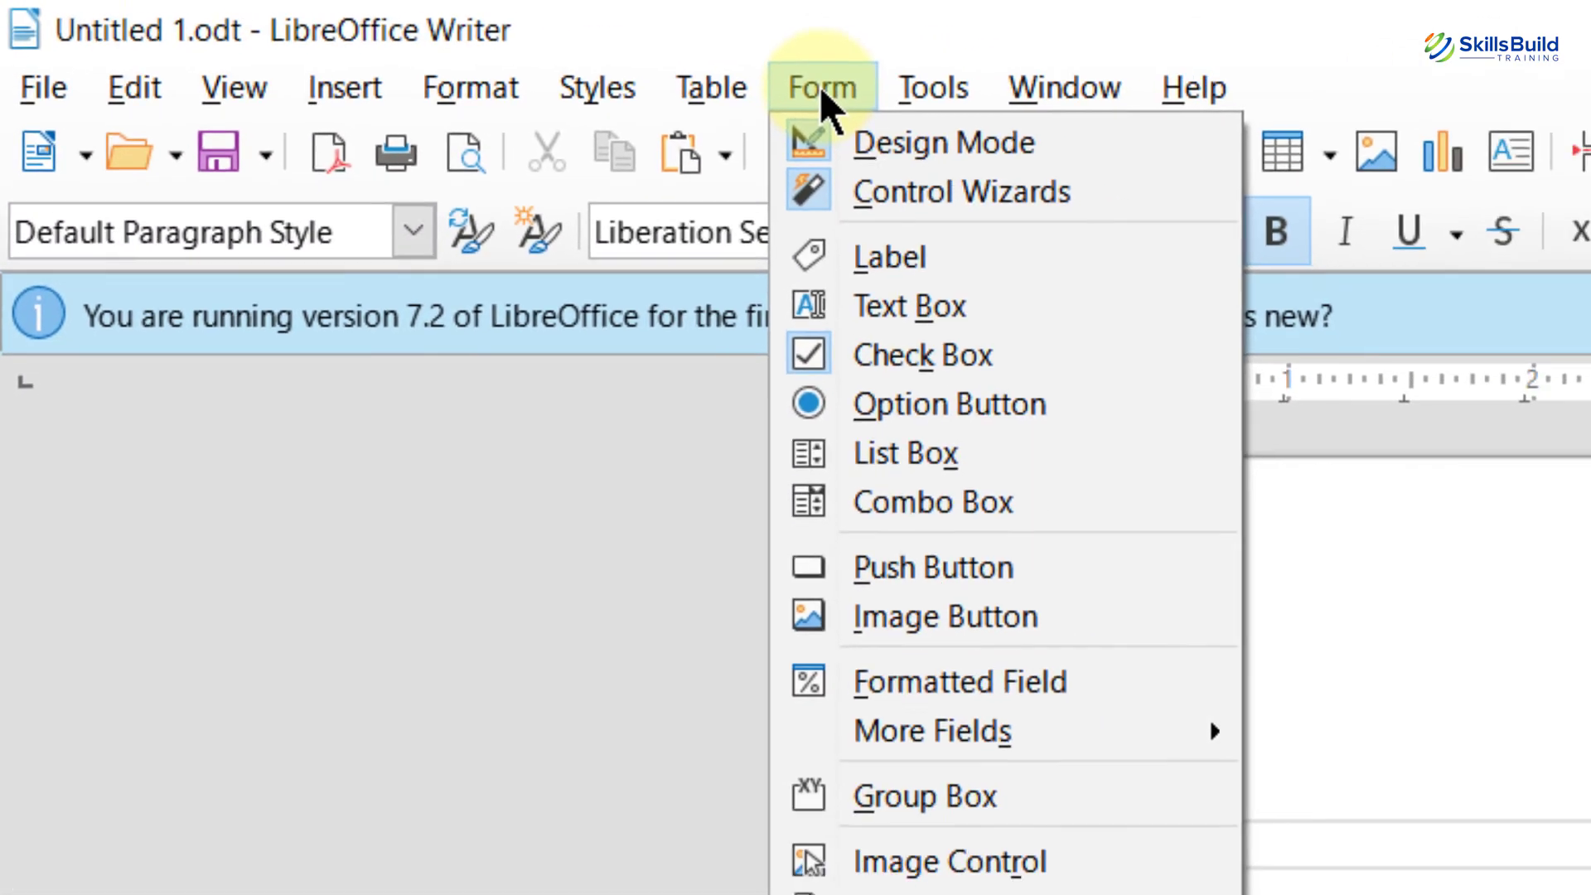
key("Down")
key("Down")
key("Down")
key("Down")
key("Down")
key("Down")
key("Down")
key("Down")
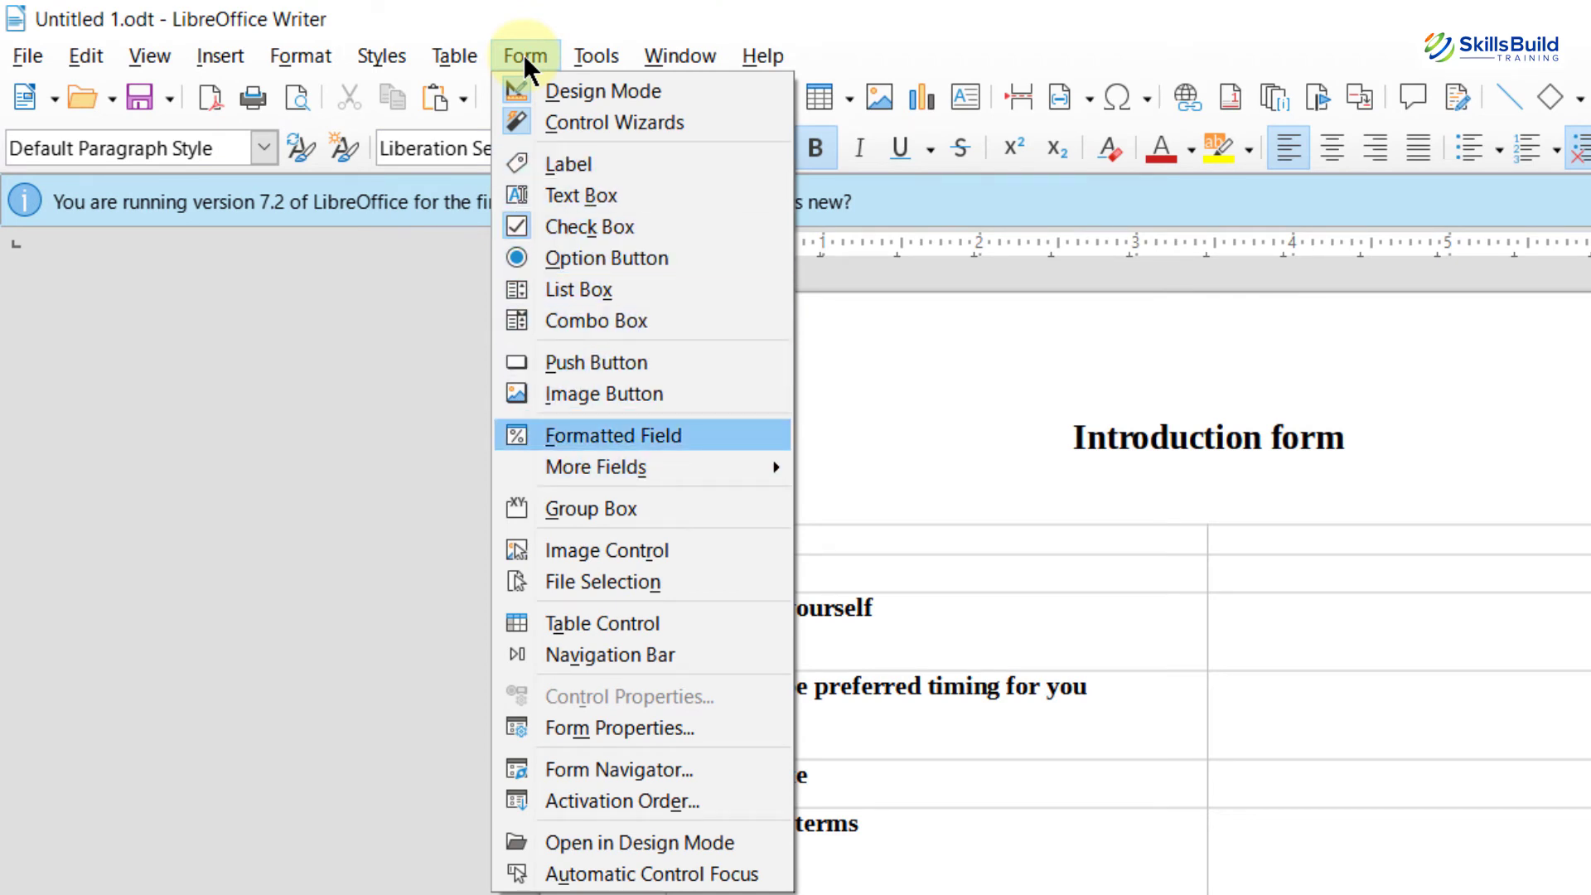
left_click(568, 195)
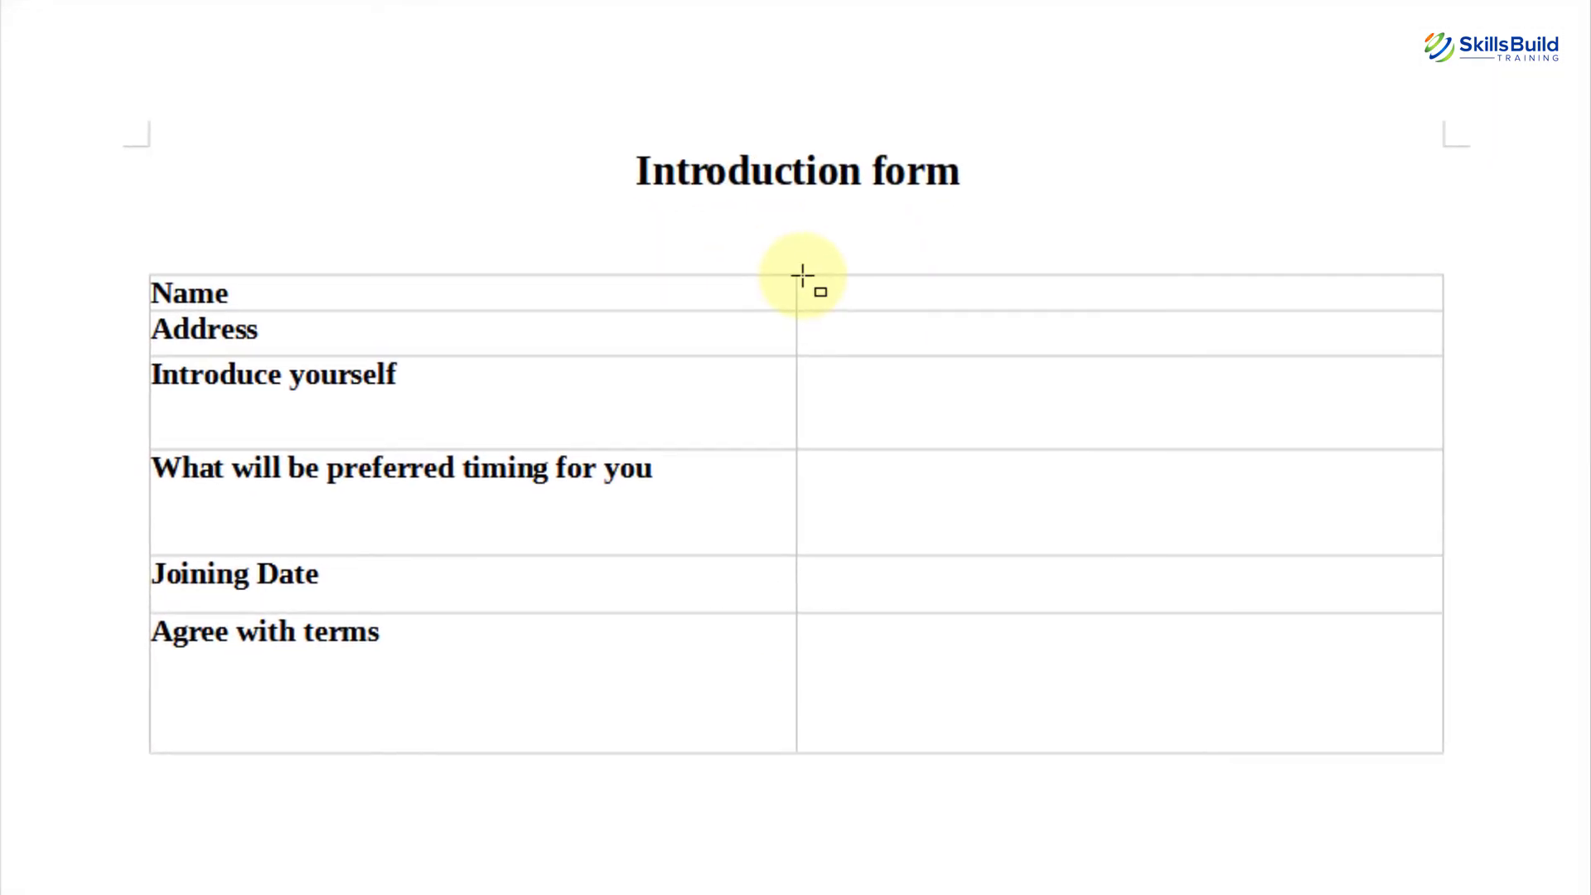
left_click_drag(802, 276, 1431, 306)
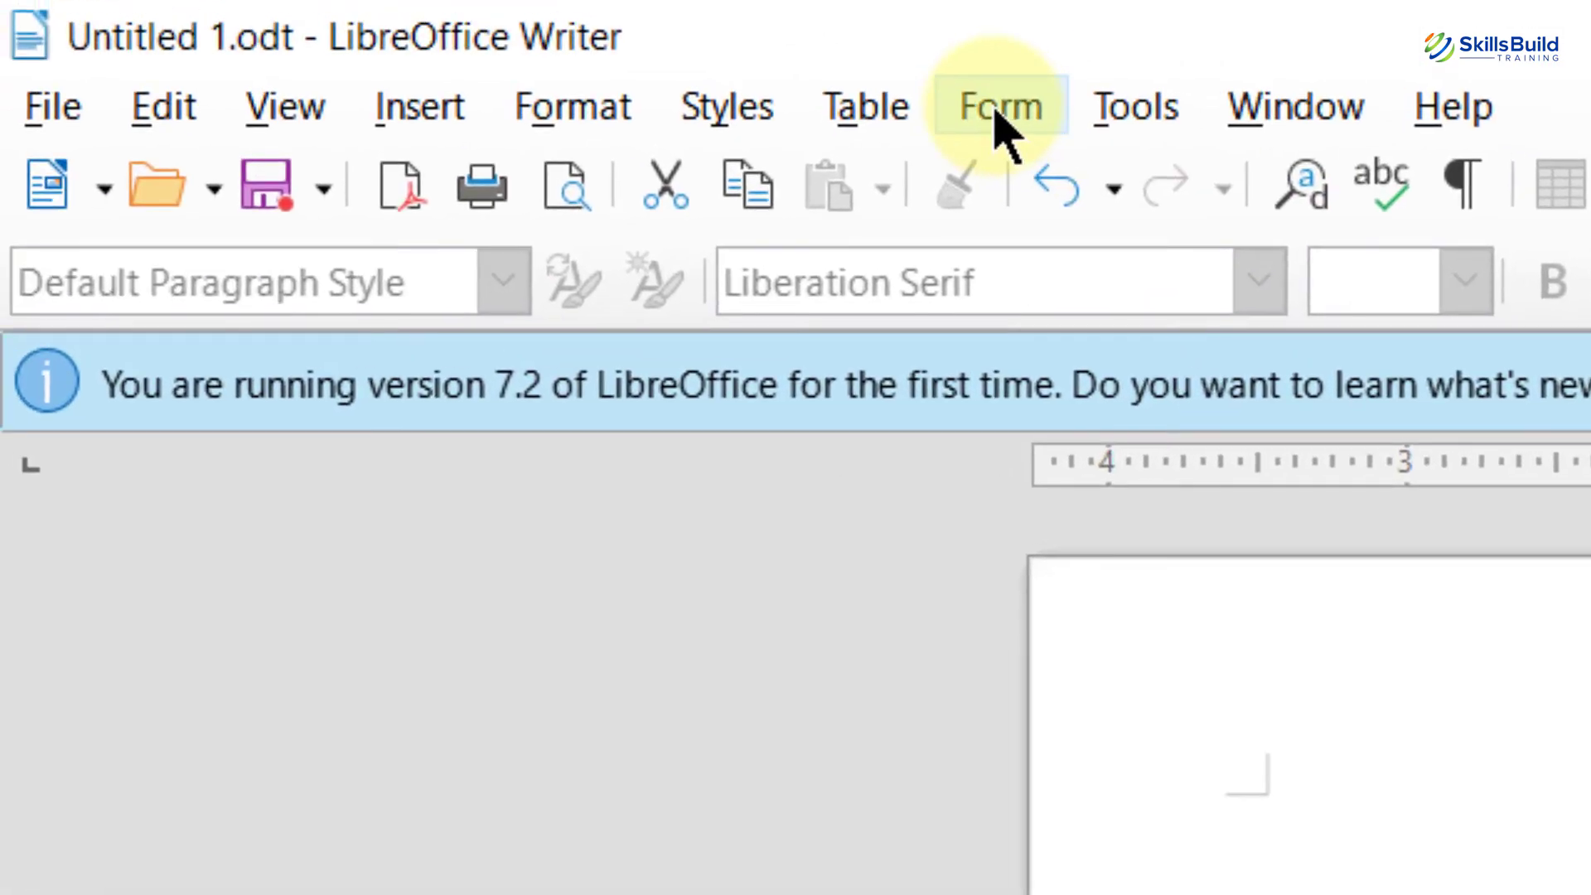
Step: Show the Form Controls toolbar via View > Toolbars
left_click(726, 5)
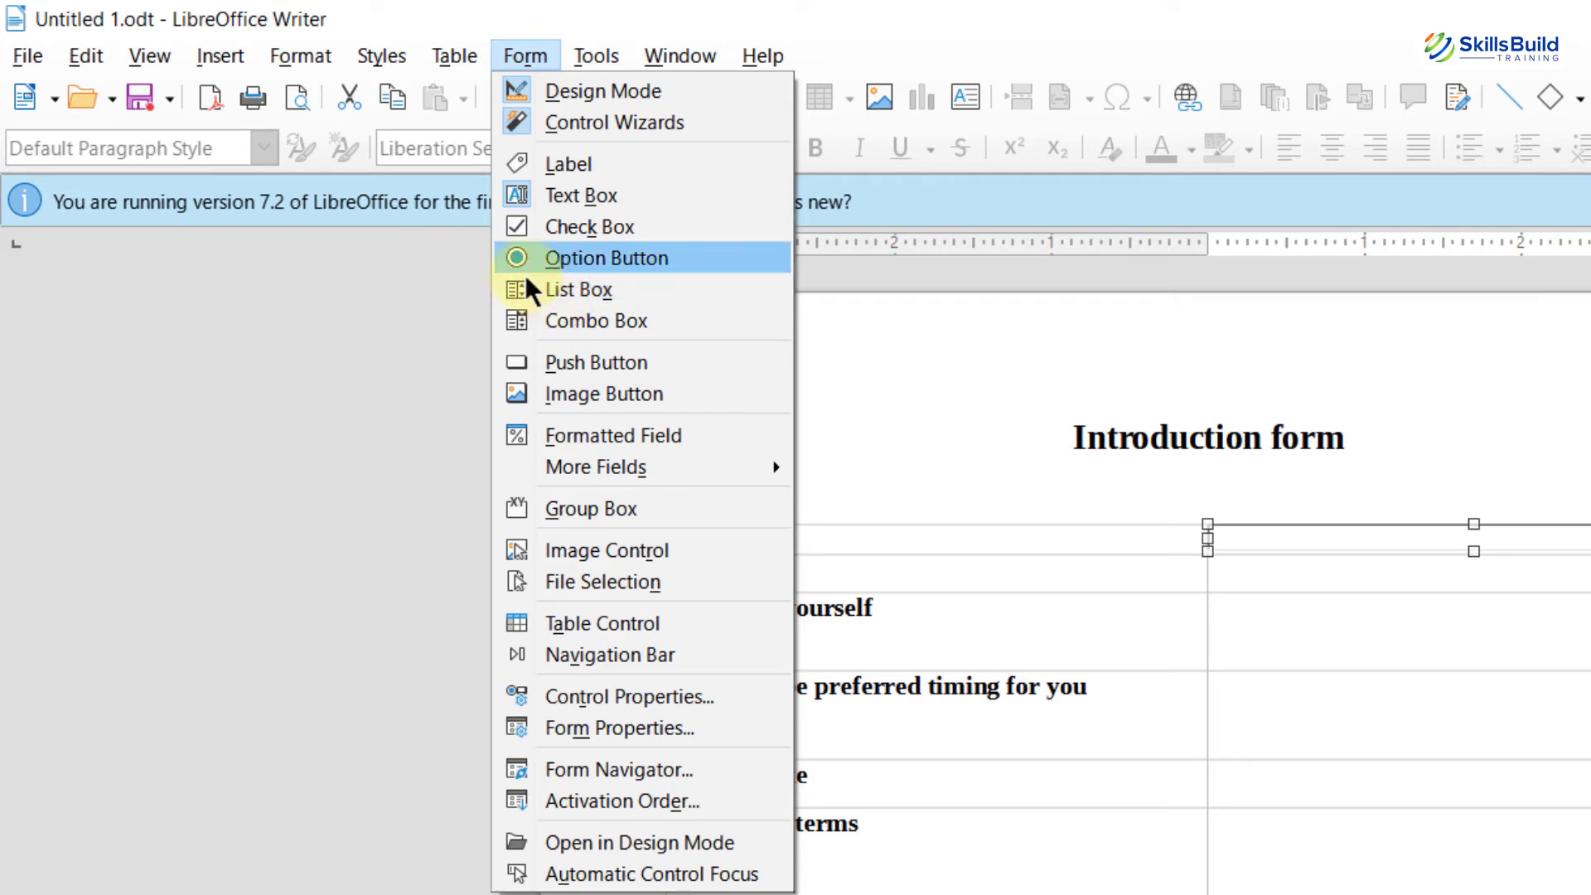
left_click(150, 56)
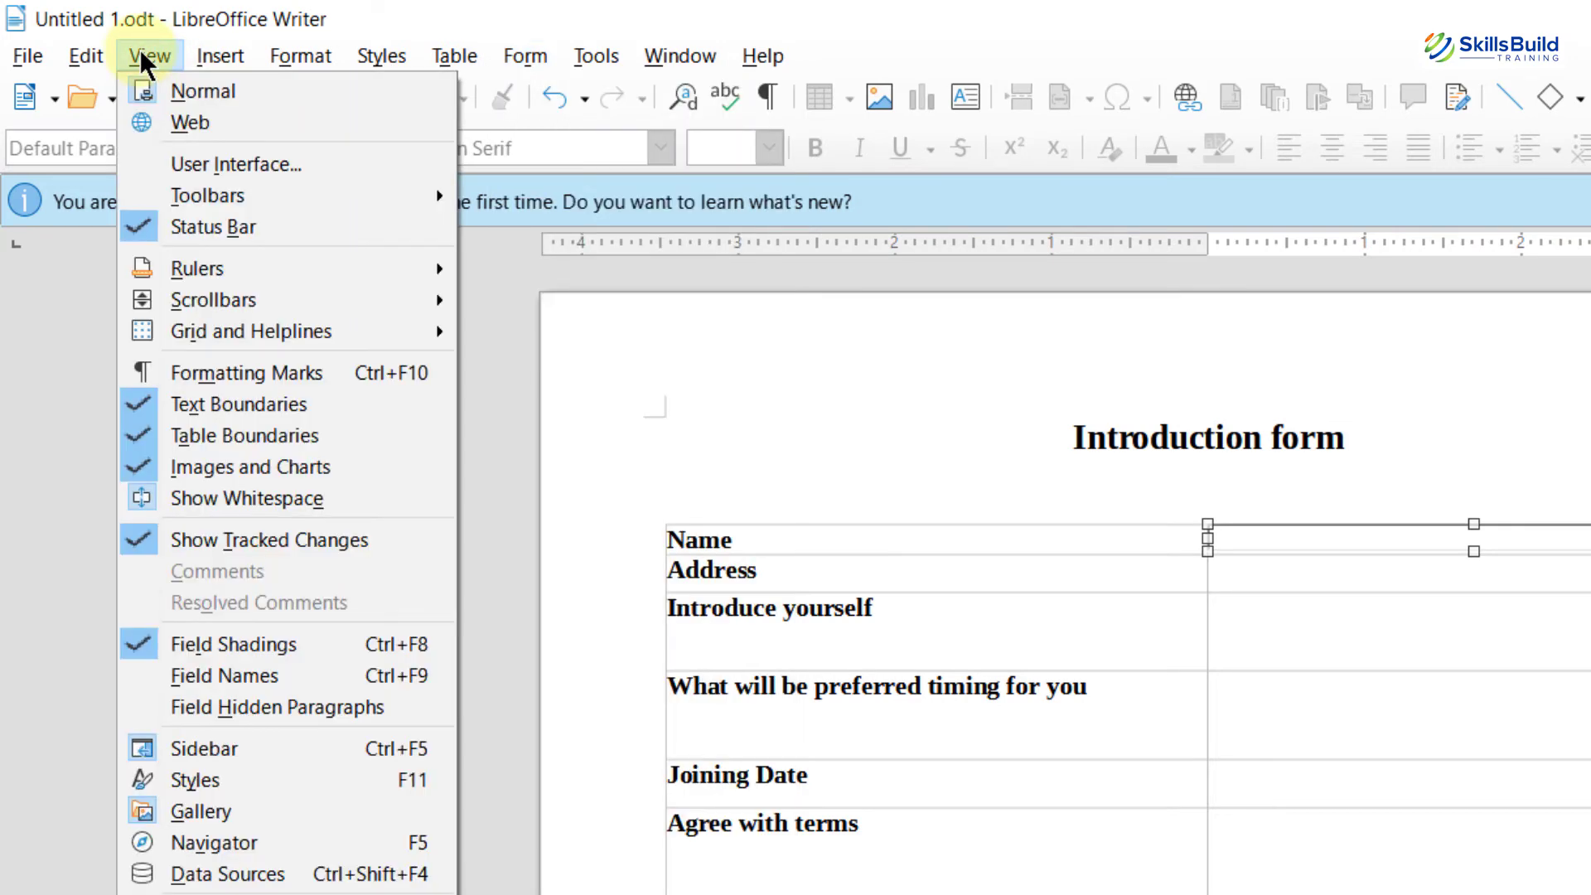
mouse_move(374, 181)
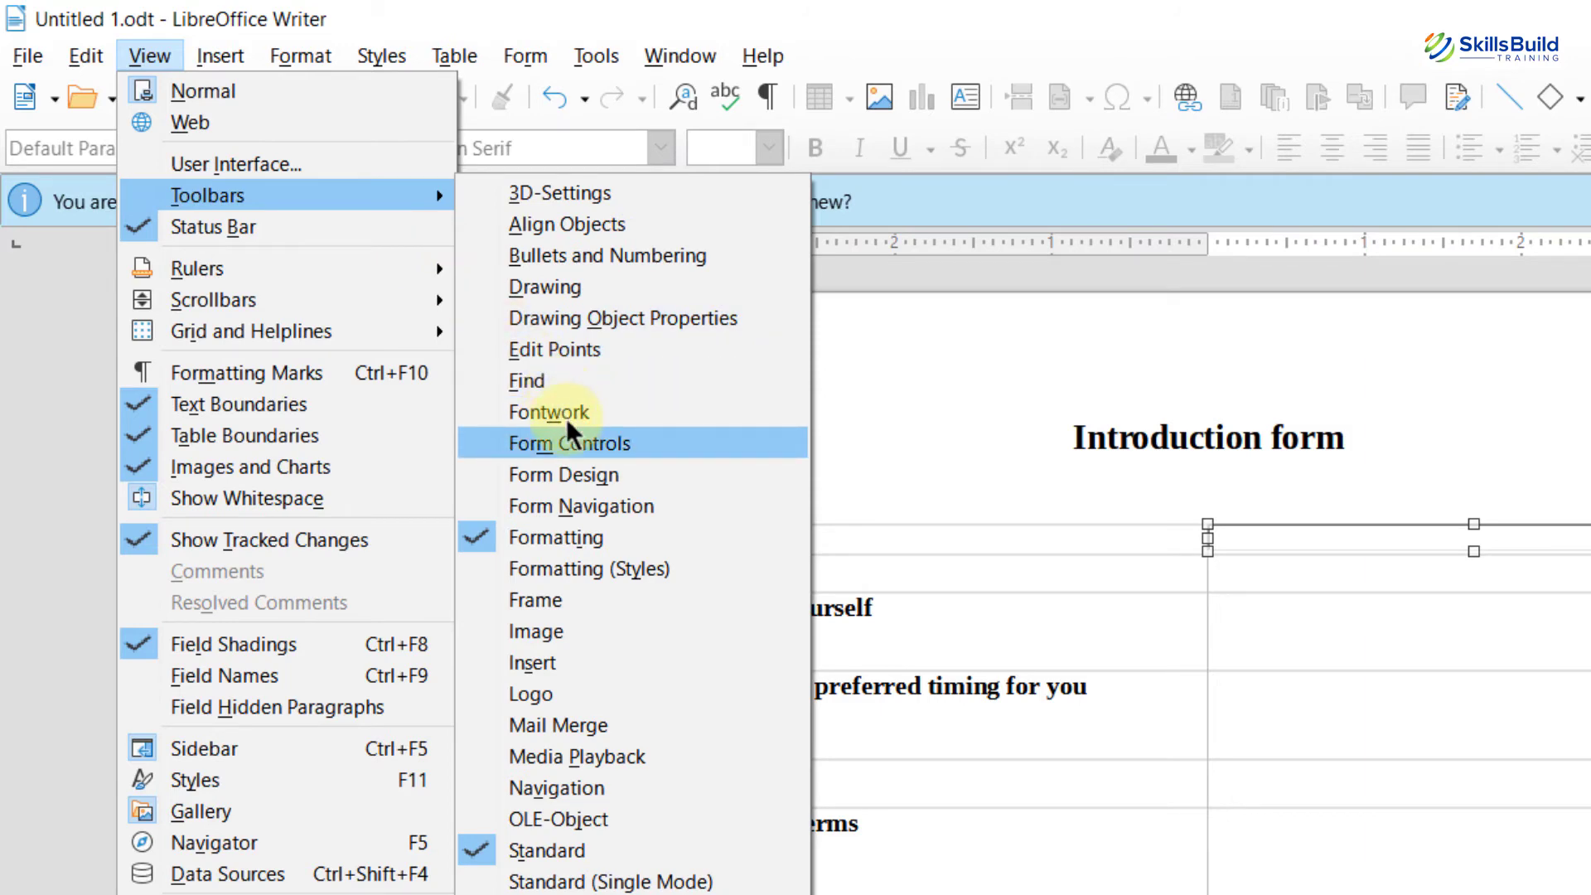
left_click(569, 440)
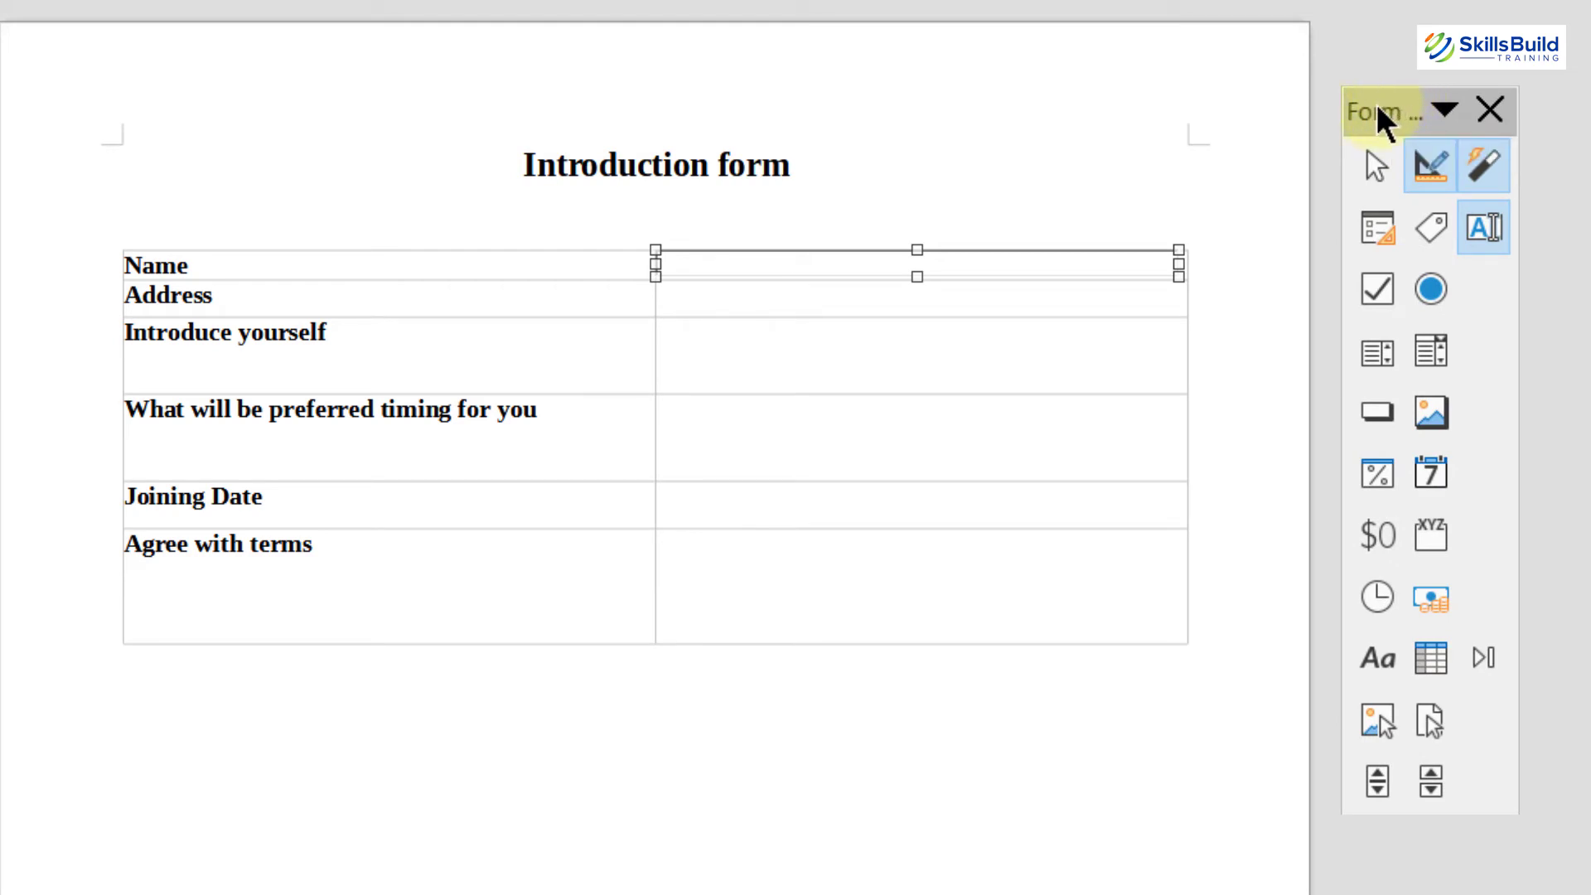
Step: Draw text box fields in the Address and Introduce yourself answer cells
left_click_drag(1375, 103, 1356, 198)
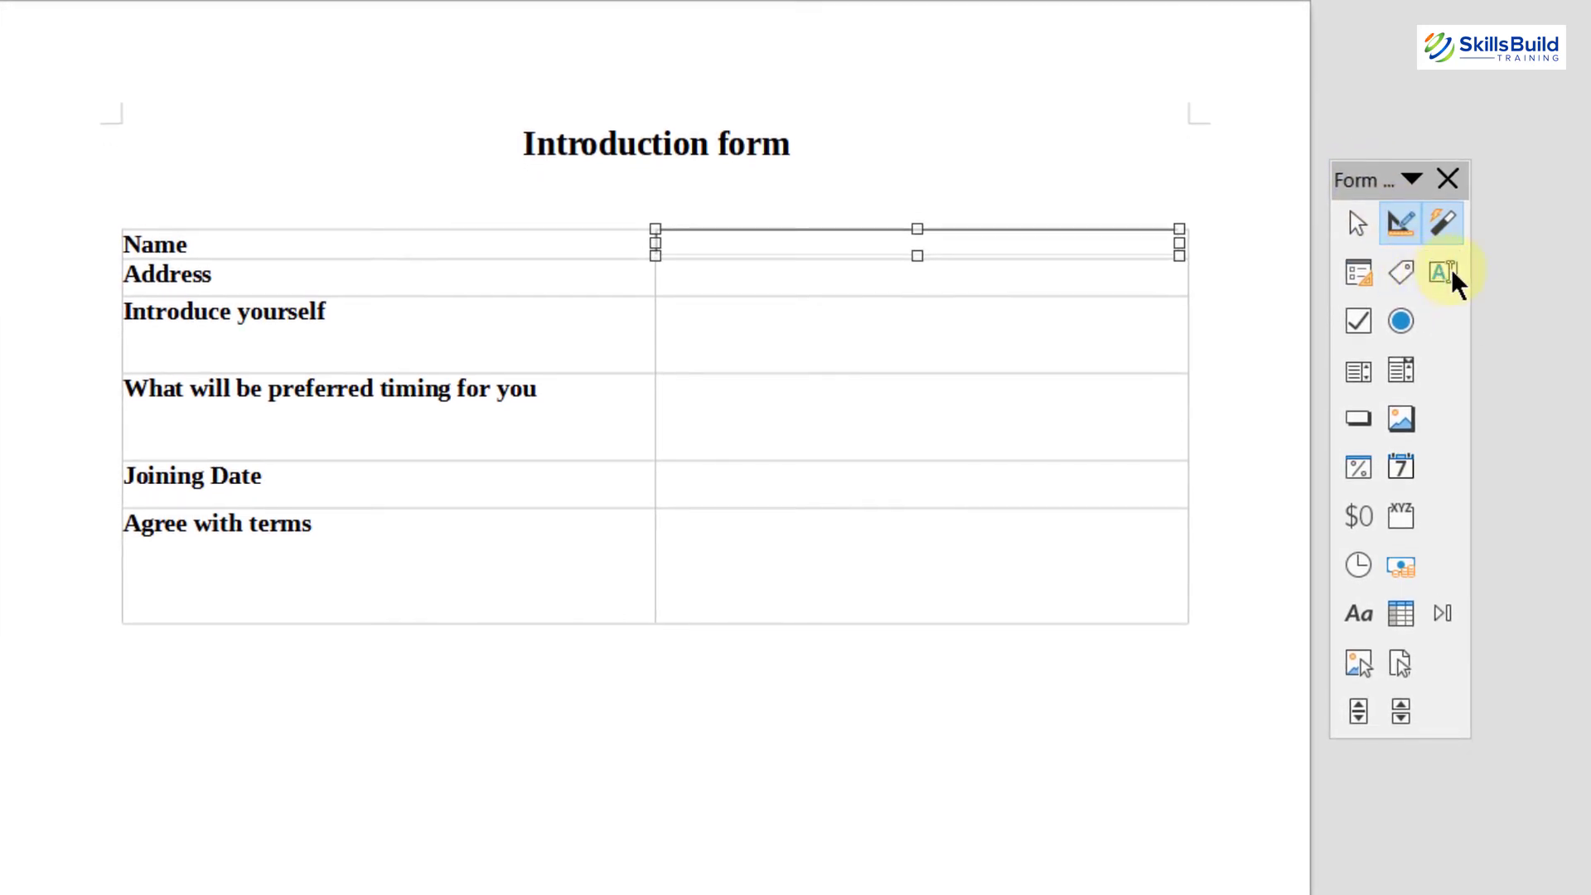
left_click(1446, 271)
left_click_drag(658, 265, 1158, 302)
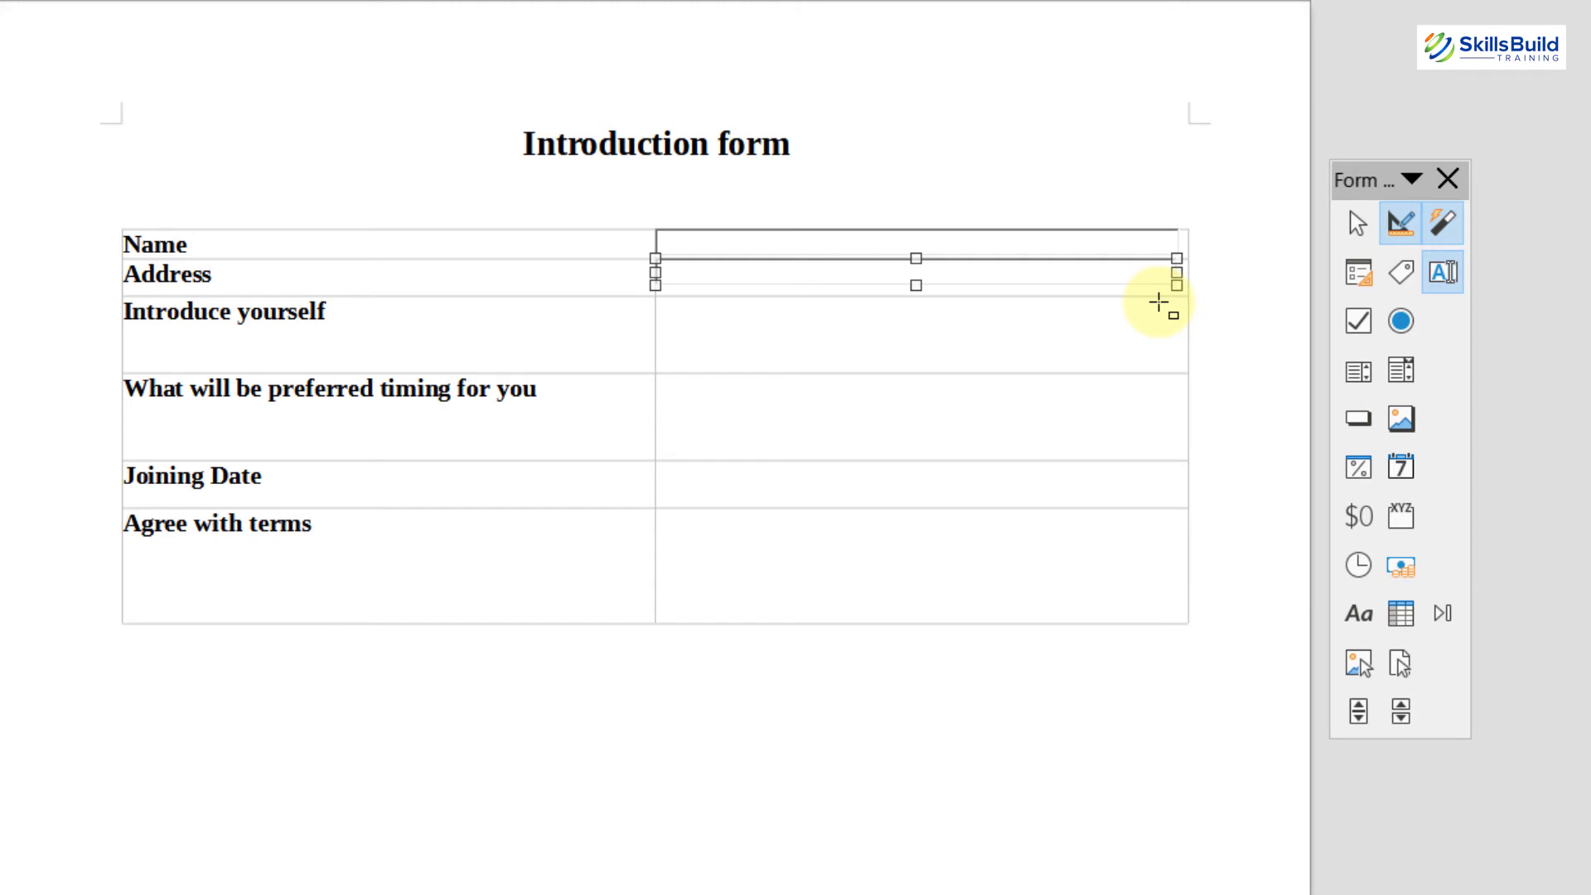
left_click(1439, 270)
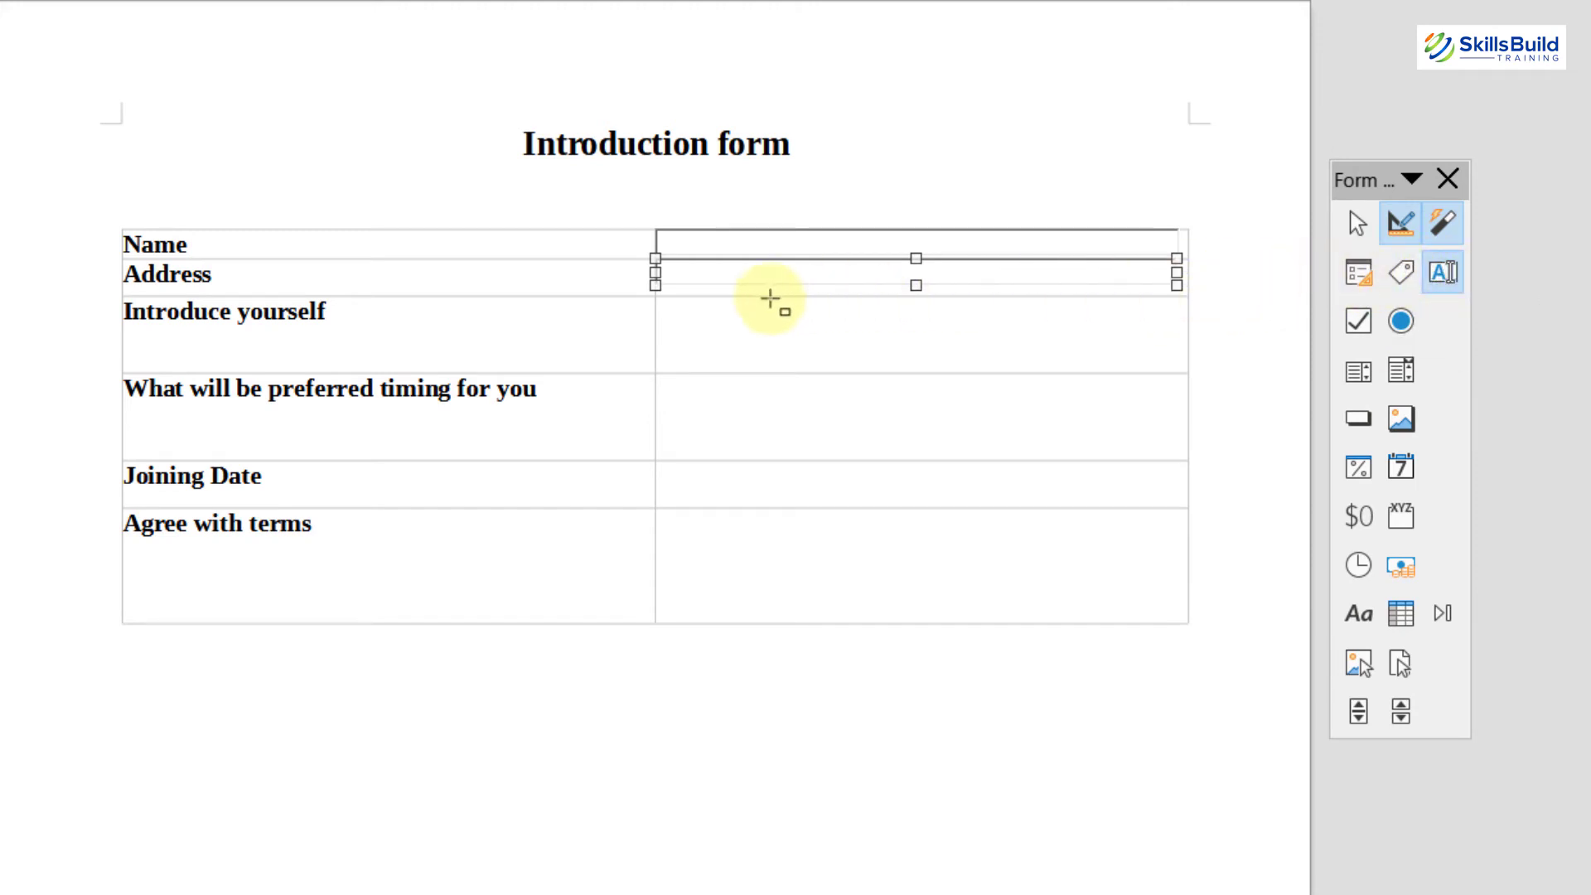
left_click_drag(661, 304, 1175, 363)
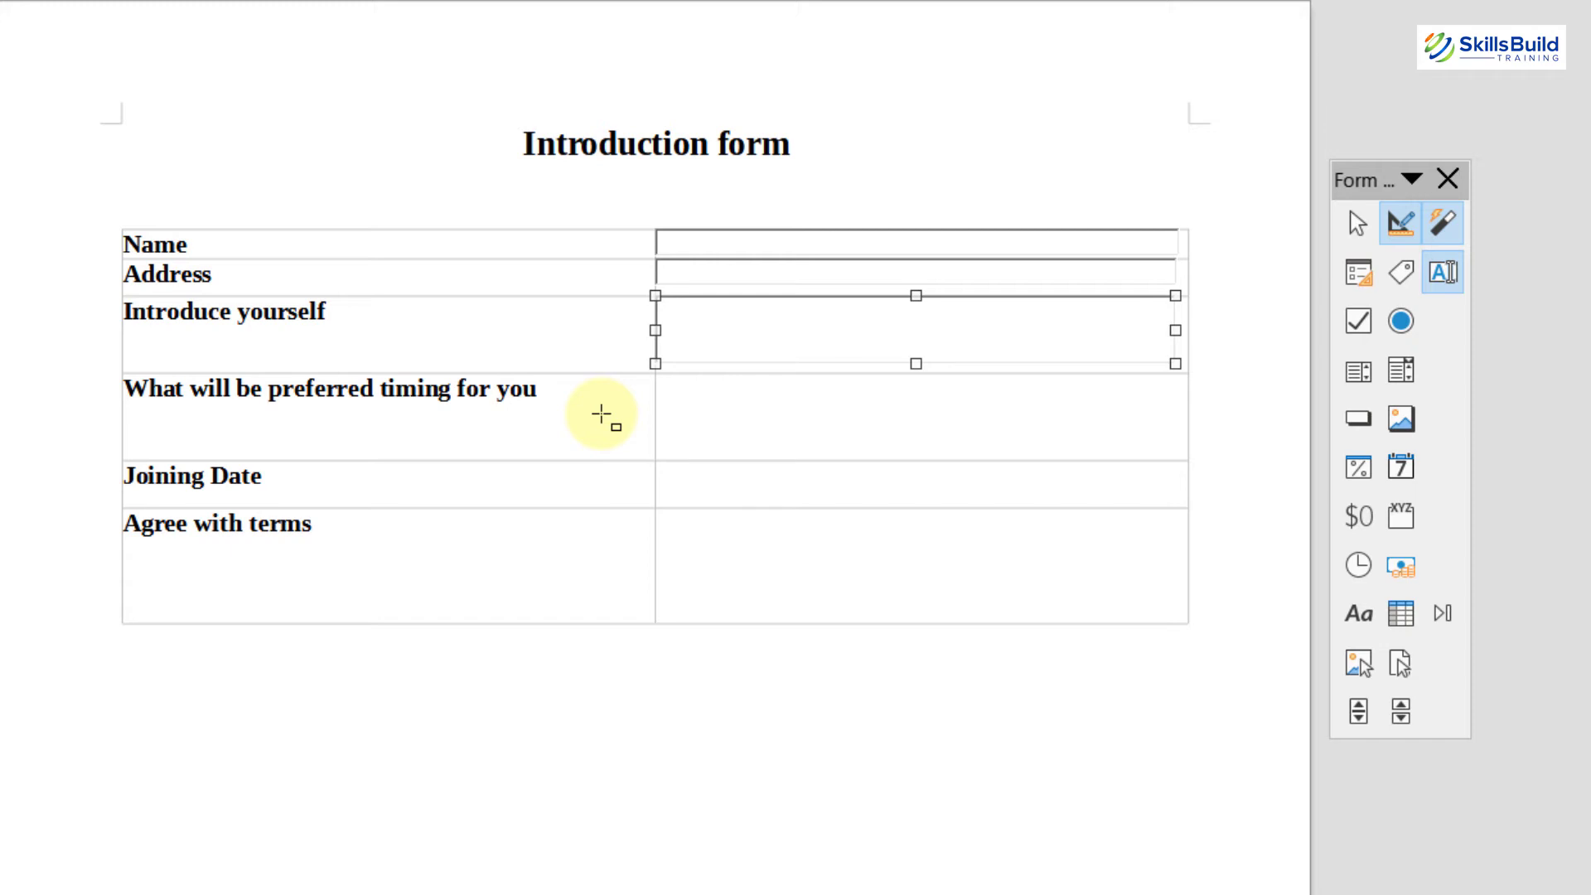
Step: Draw a check box in the preferred timing cell labelled 9:00 AM
left_click(1360, 323)
left_click_drag(663, 383, 684, 400)
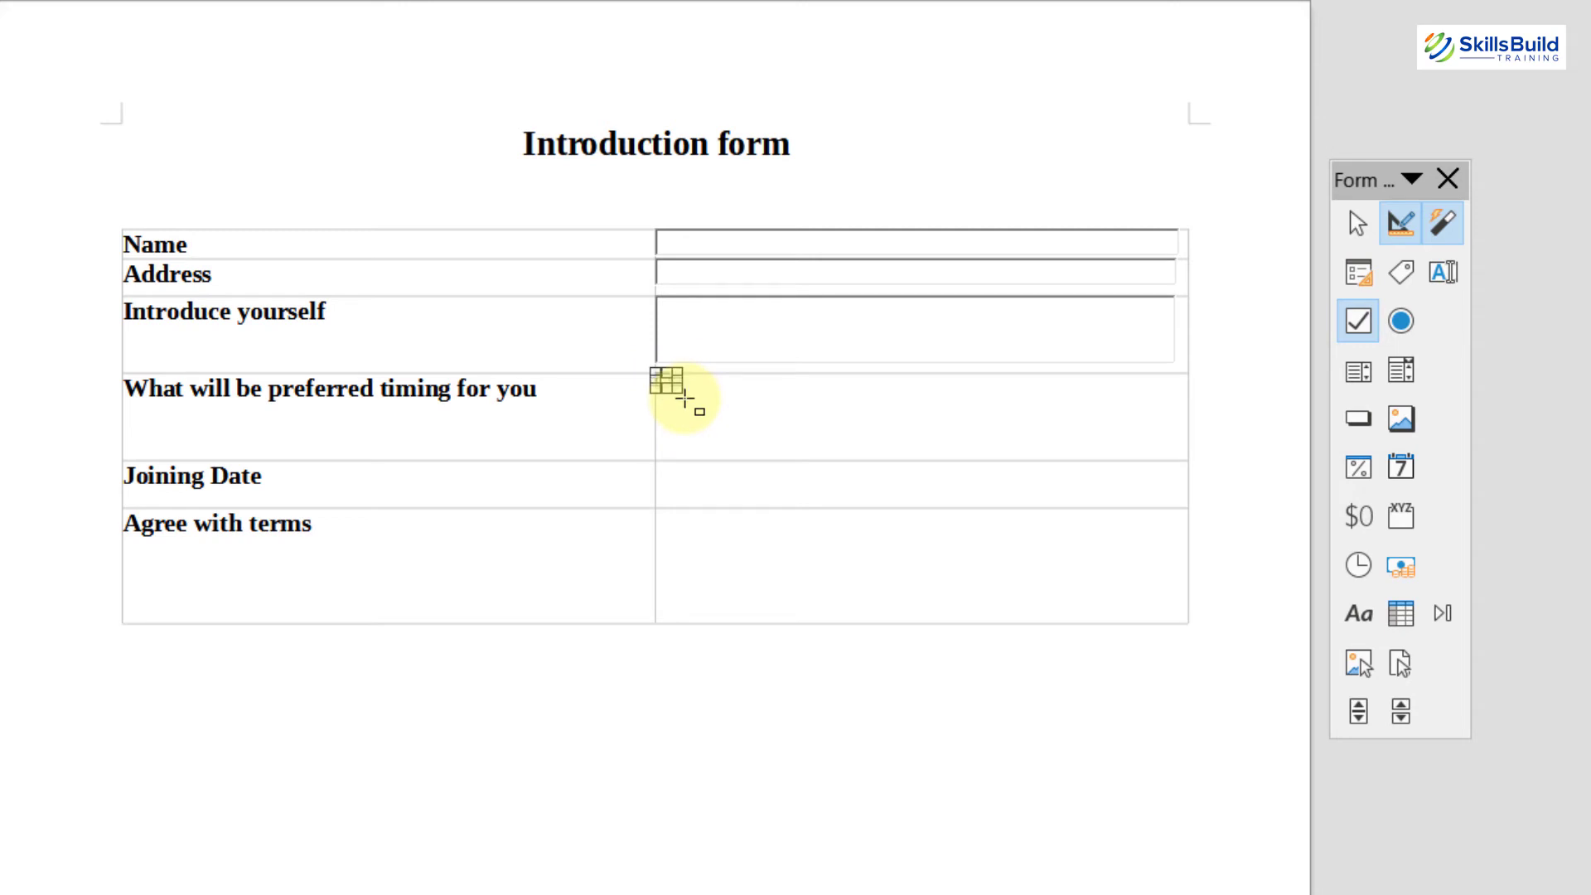
left_click(684, 400)
type("9:00 AM")
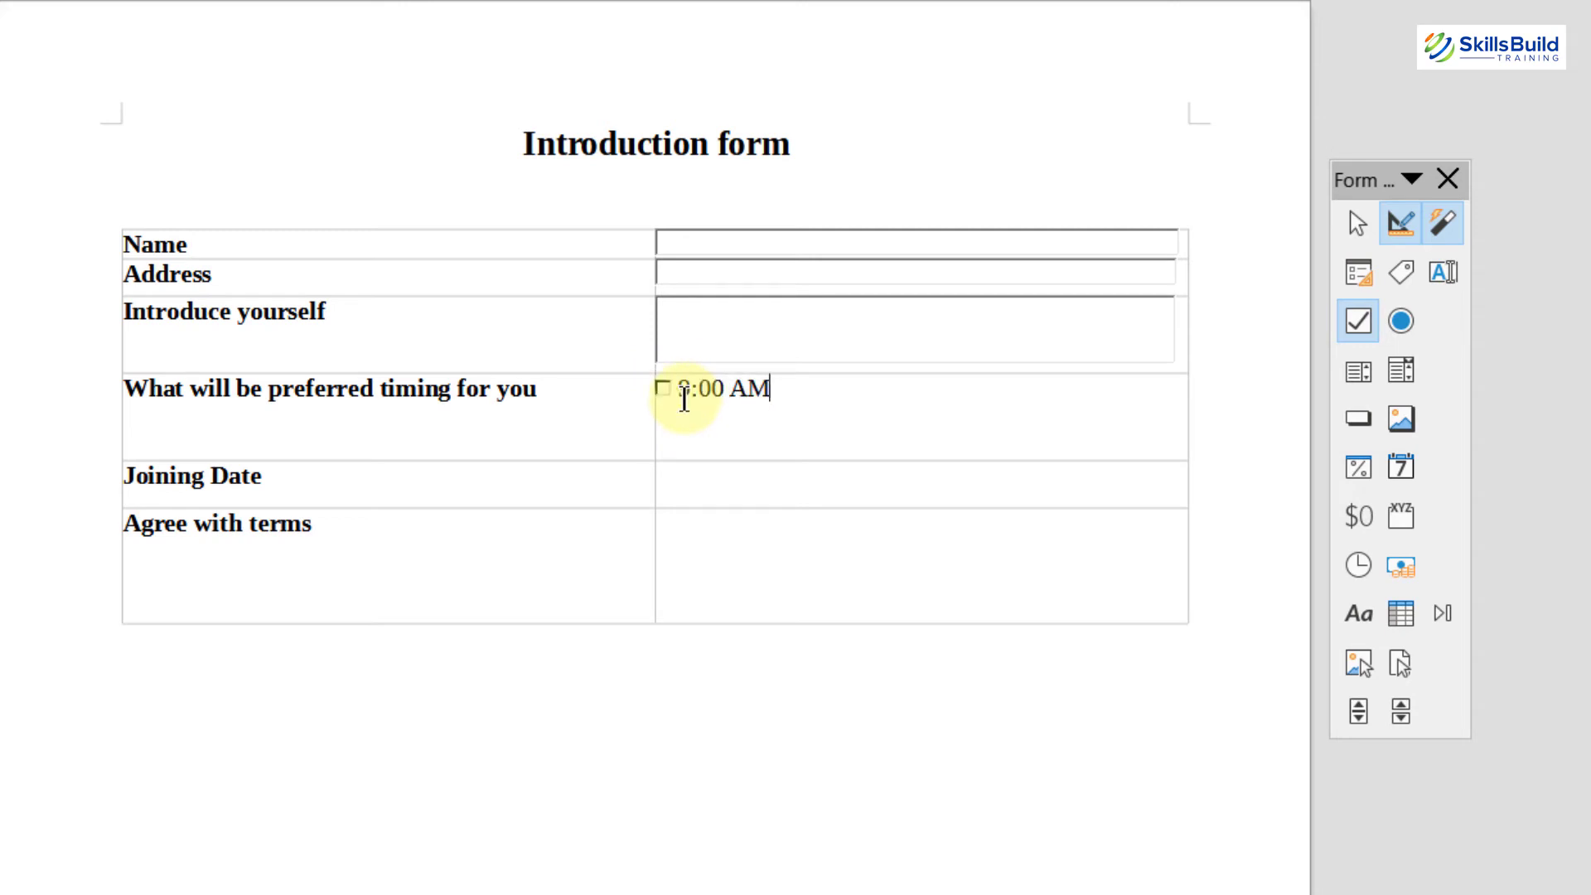
key("Return")
Step: Add a second check box labelled 10:00 AM on the next line
left_click(1356, 320)
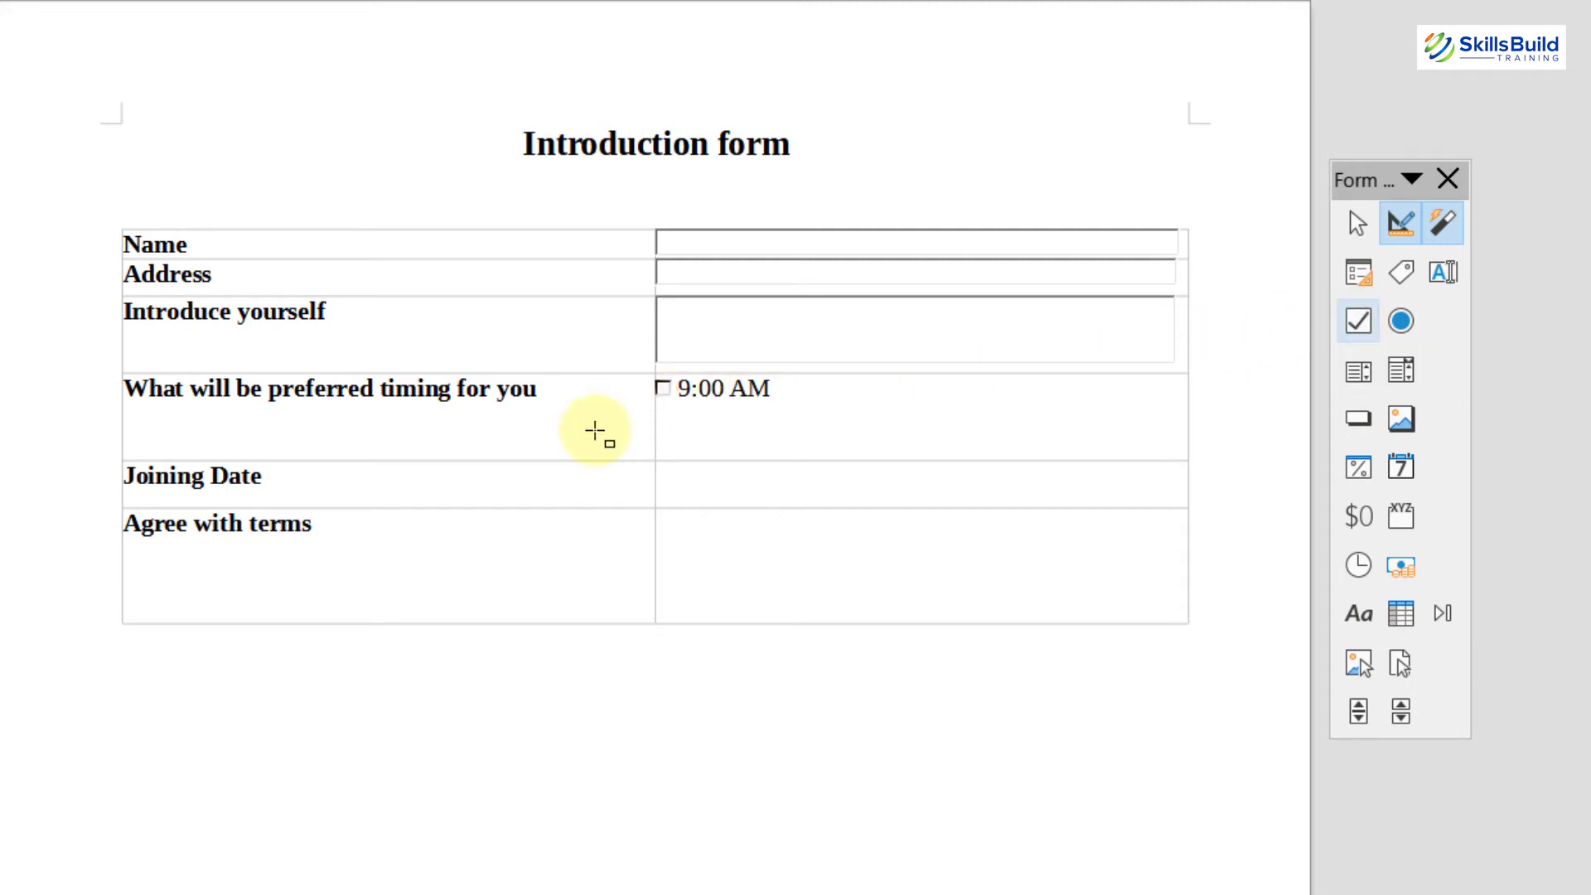
left_click_drag(656, 402, 668, 423)
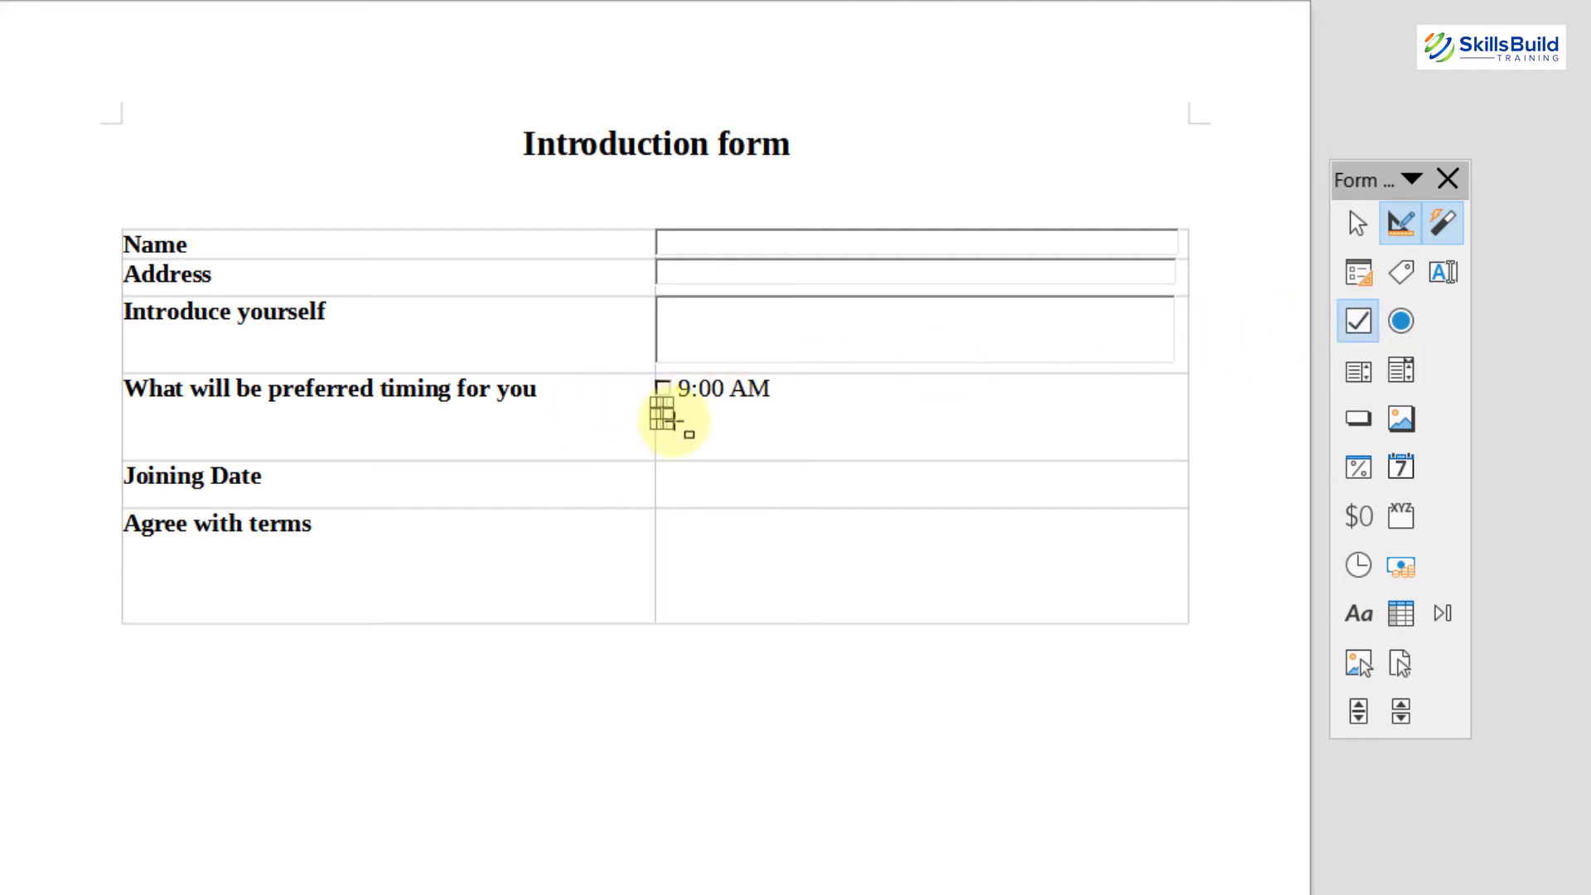
left_click(691, 414)
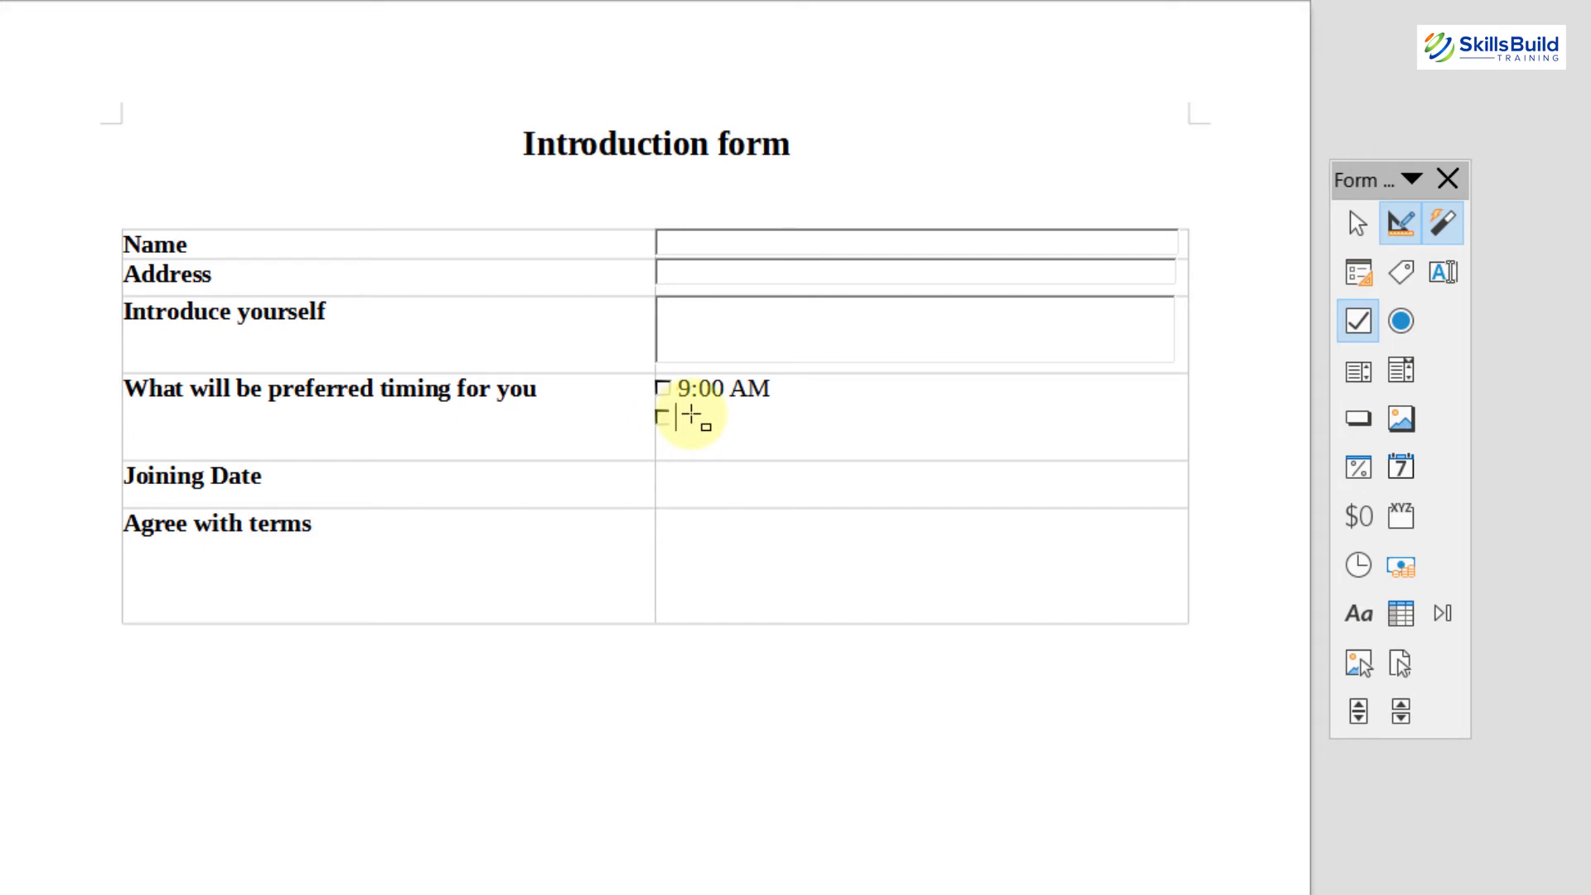
type("10:00 AM")
key("Return")
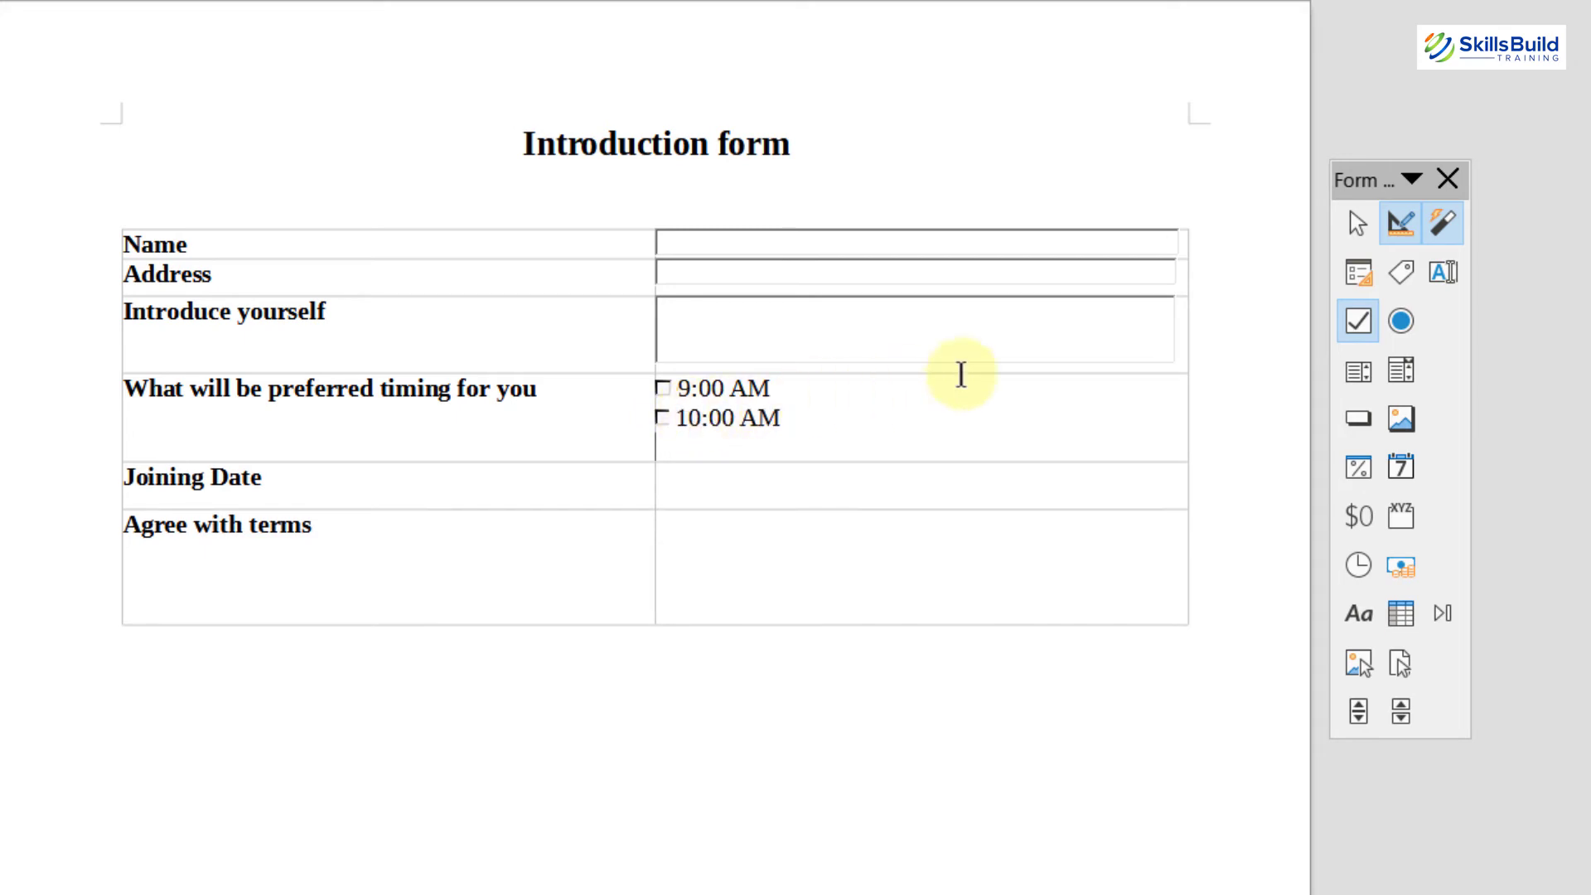
Step: Add a third check box labelled 11:00 AM below it
left_click(1358, 318)
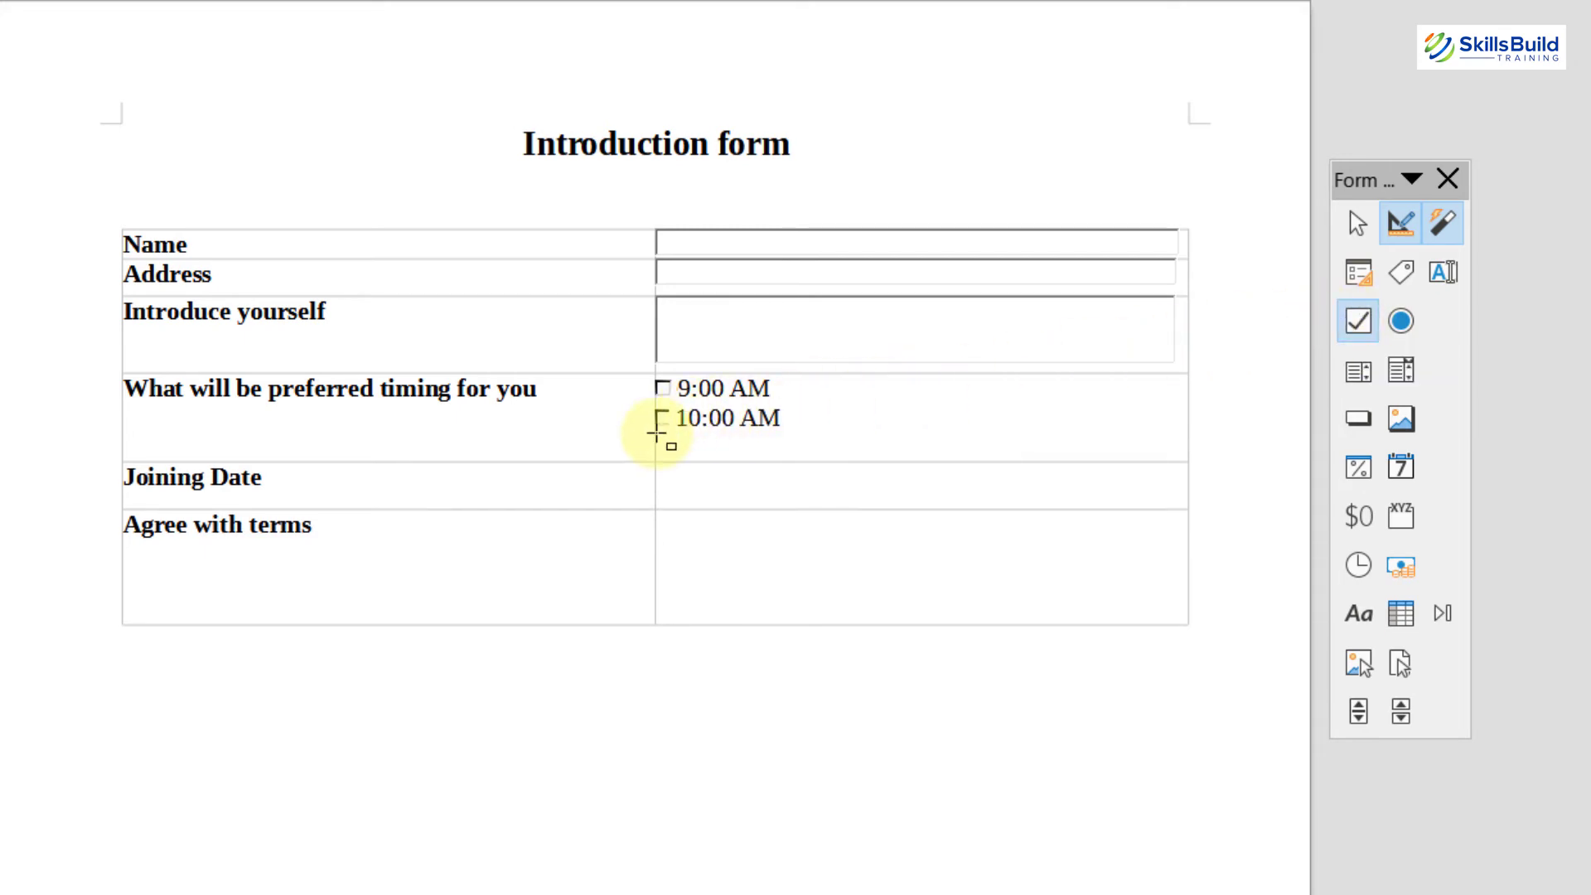
left_click_drag(656, 433, 673, 451)
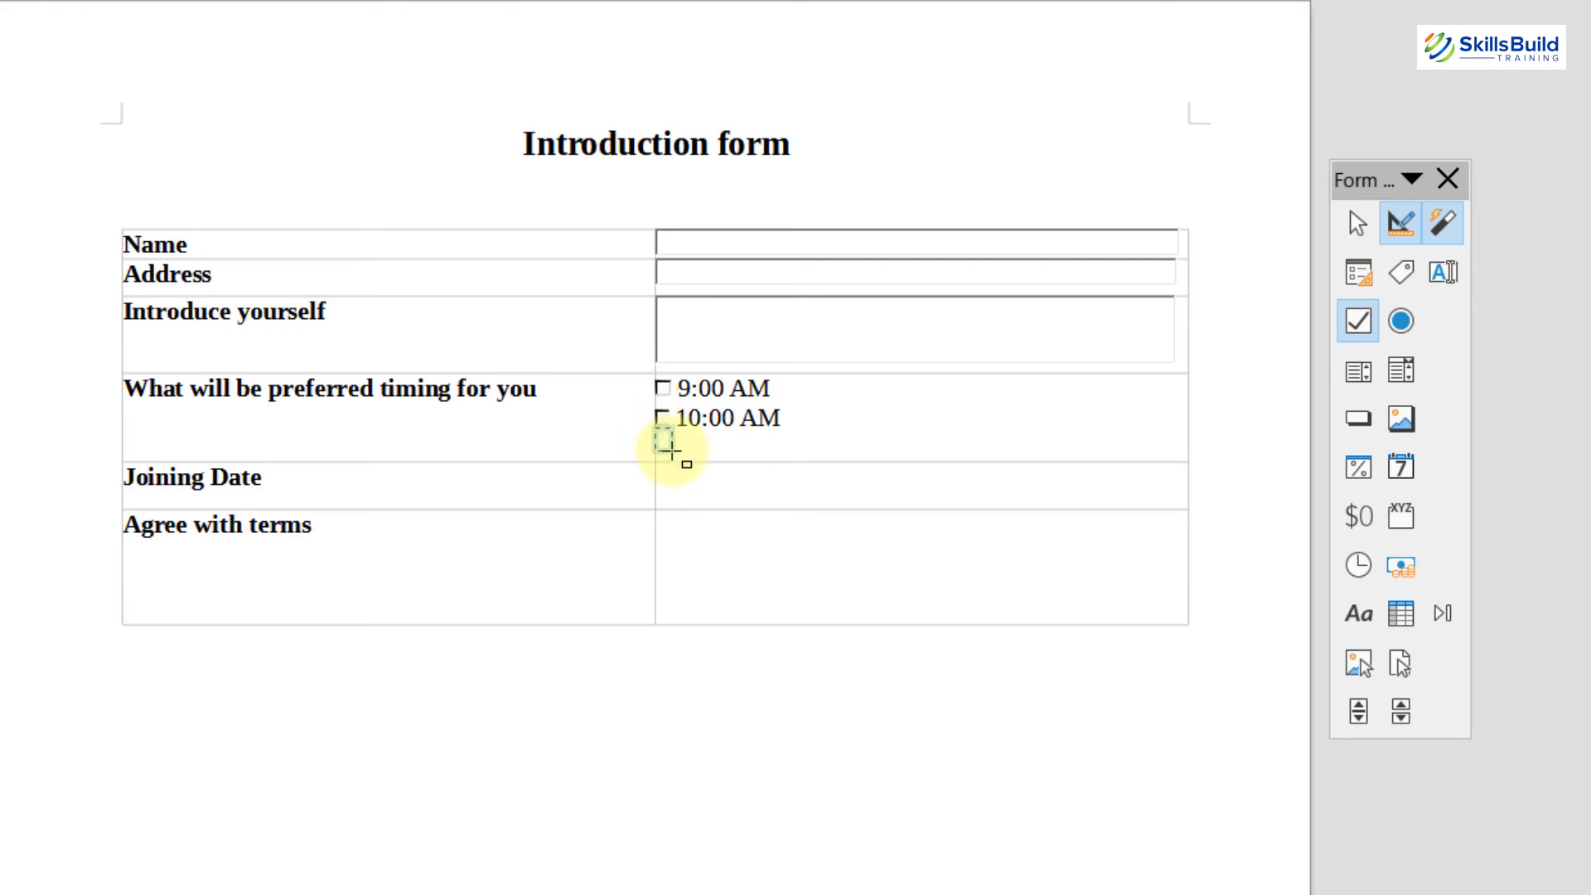
left_click(695, 448)
type("11:00 AM")
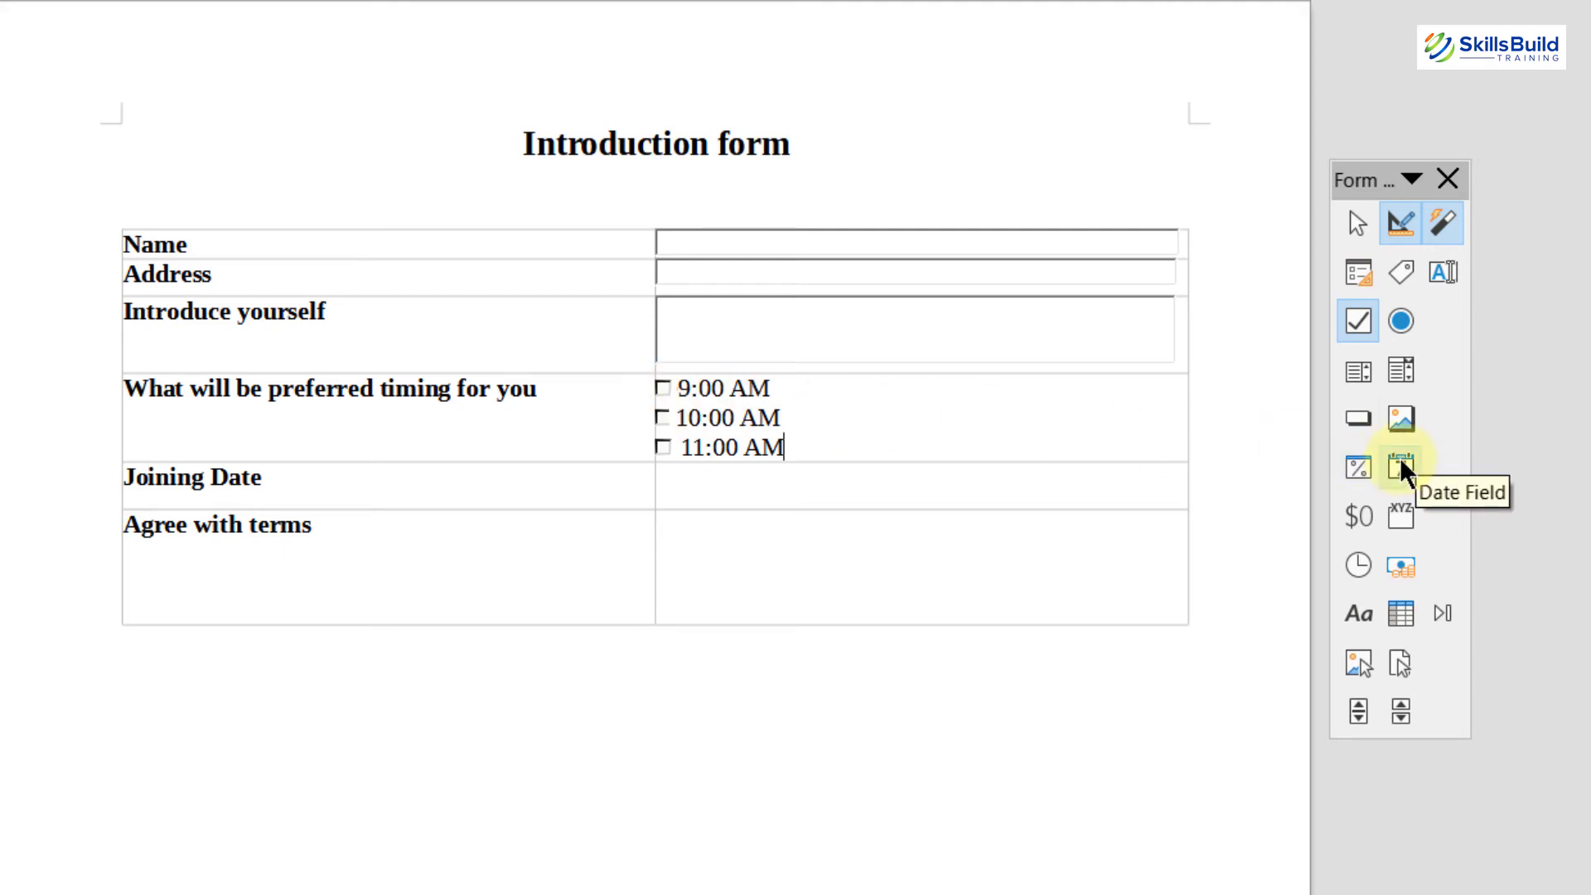
Step: Draw a shortened date field beside Joining Date and an option button in Agree with terms
left_click(1399, 462)
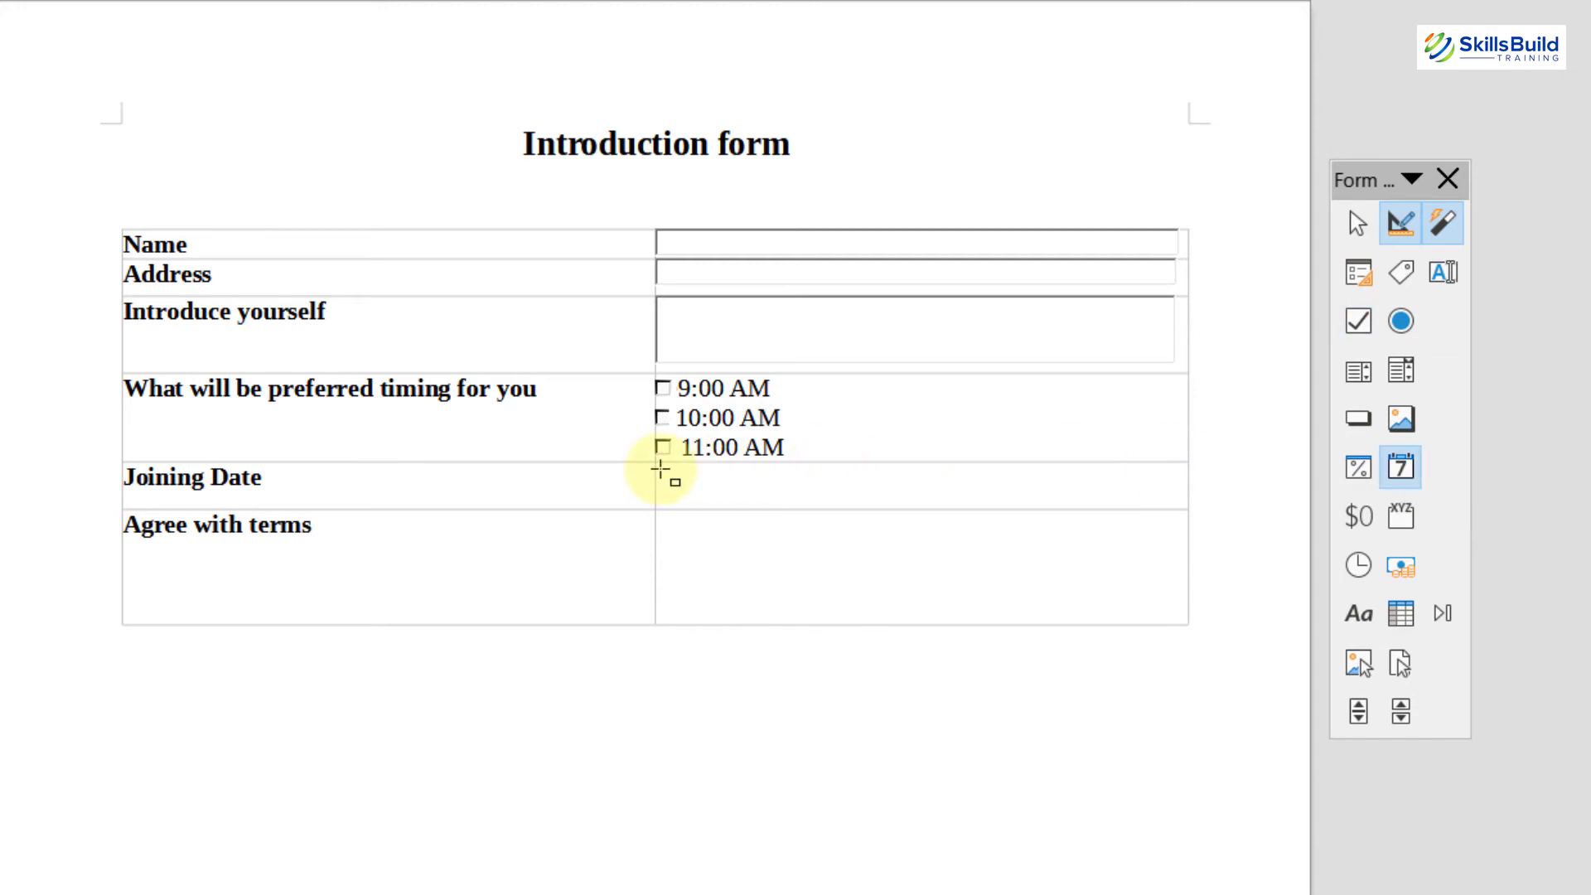
left_click_drag(659, 469, 818, 499)
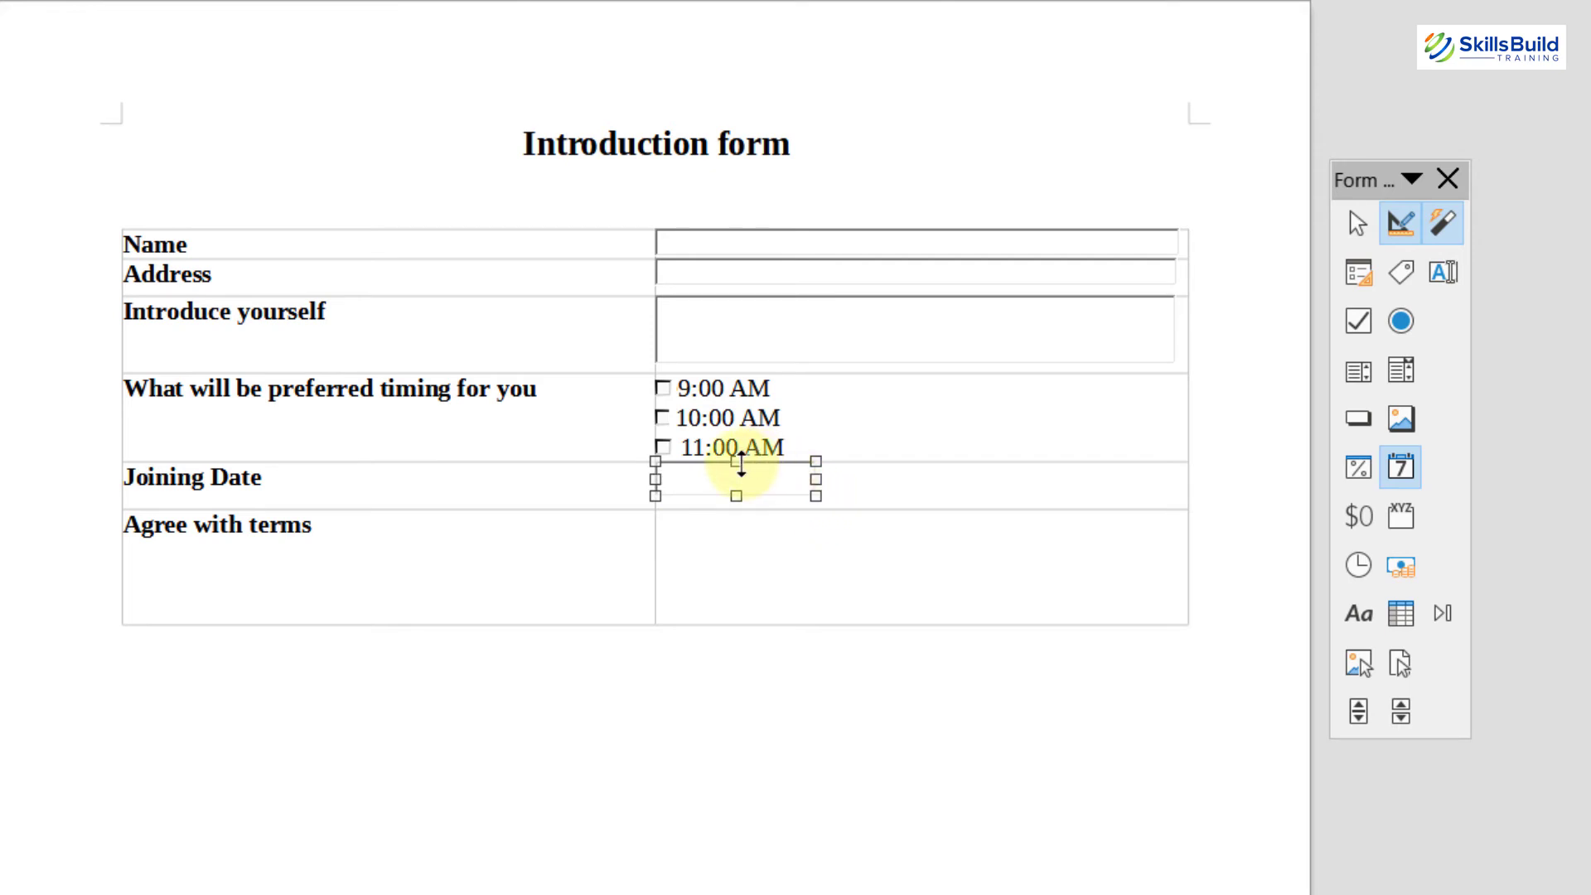
left_click_drag(740, 464, 745, 500)
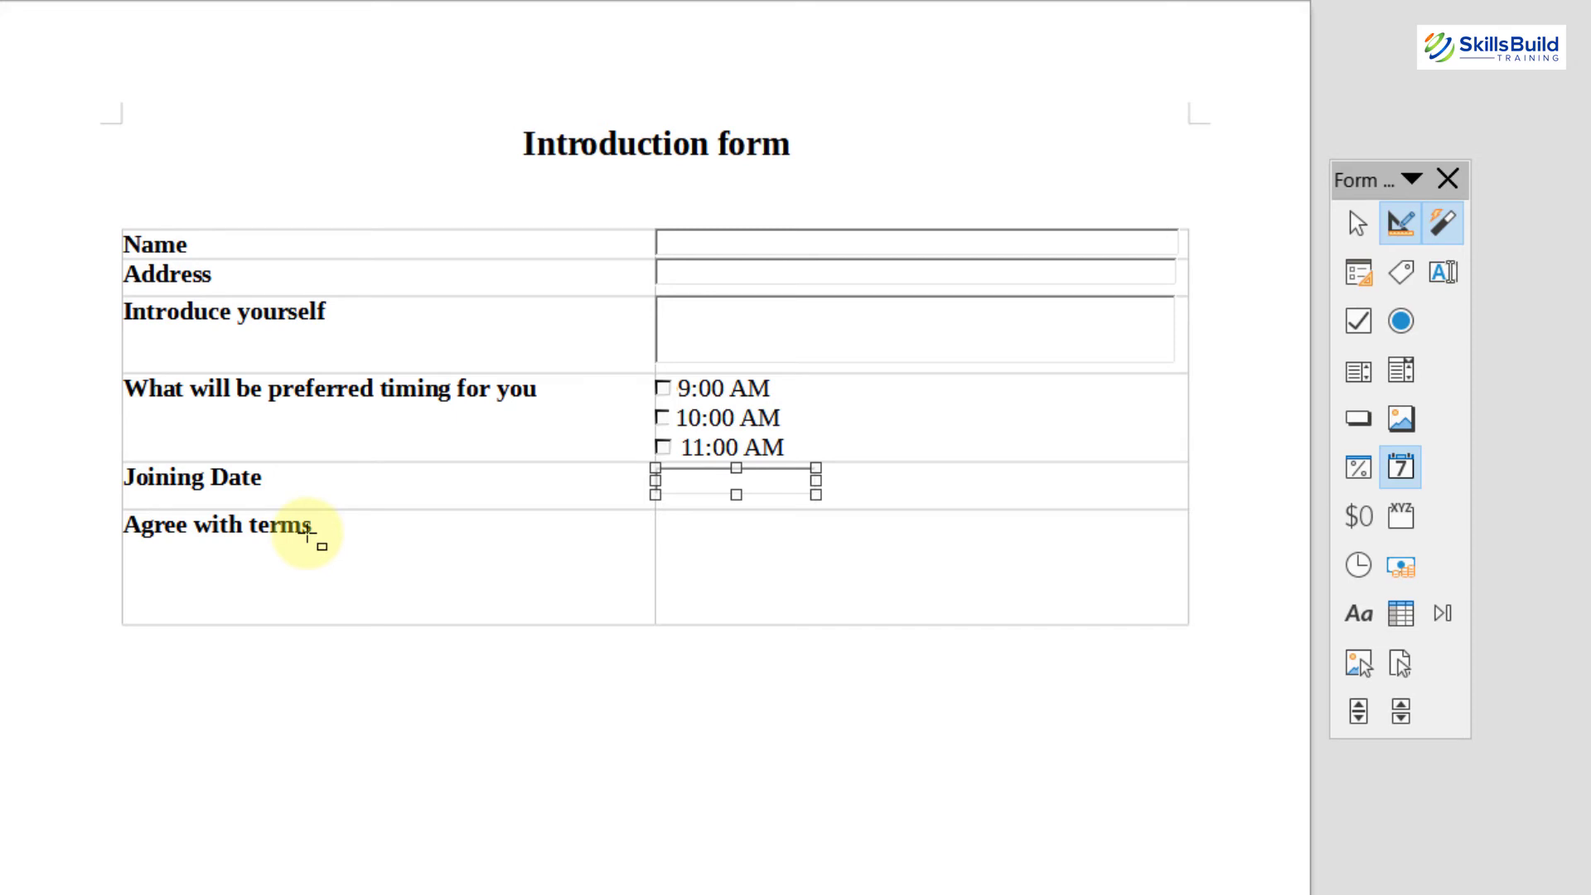
left_click(1405, 313)
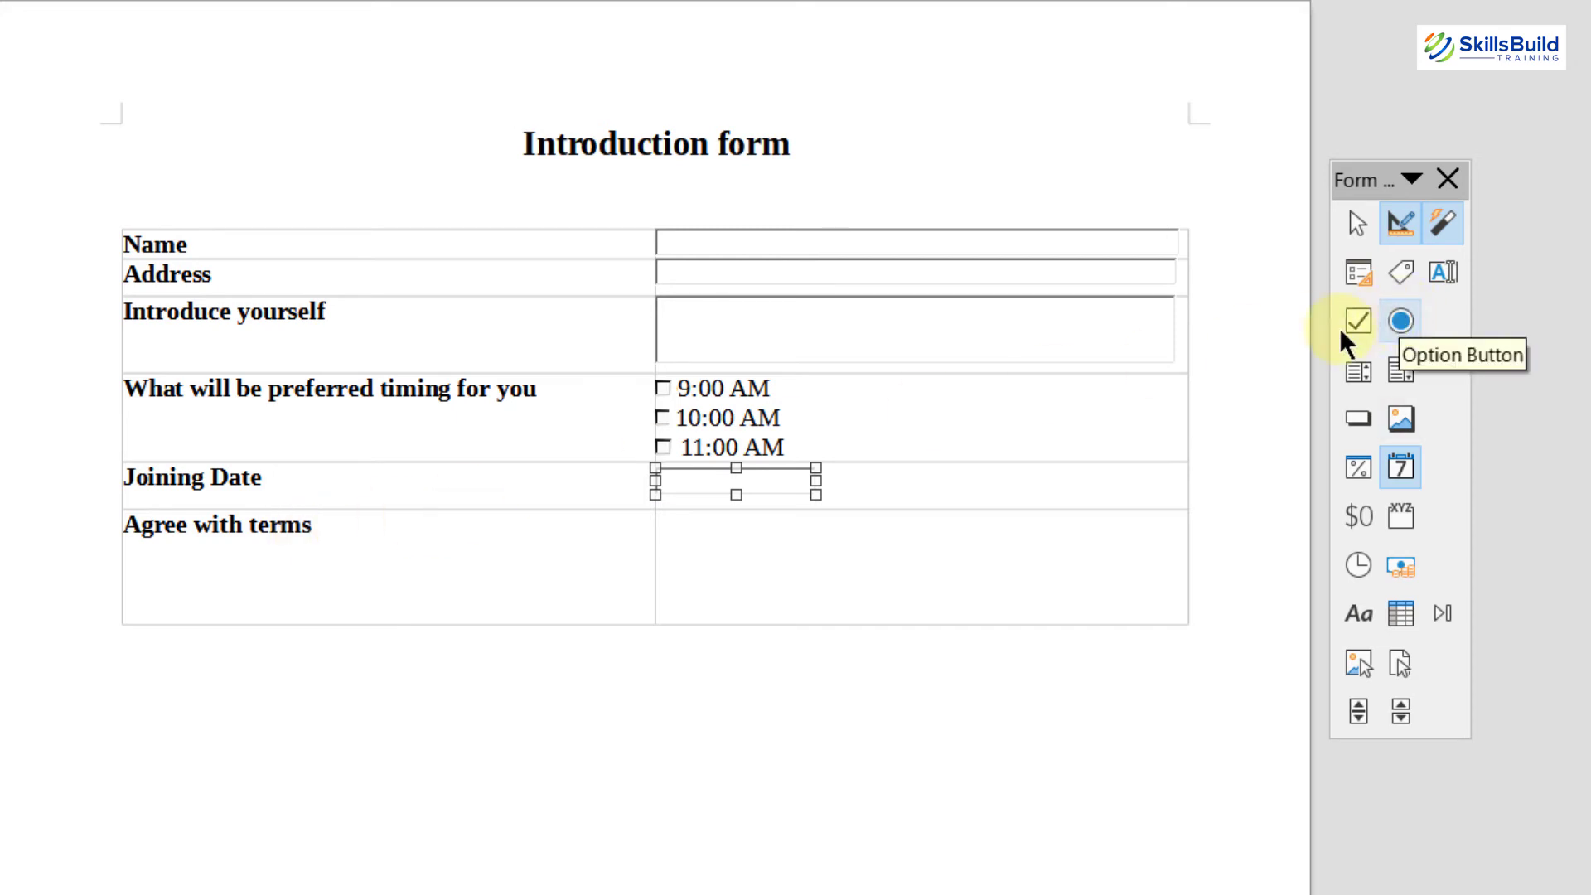
mouse_move(665, 519)
left_mouse_down()
mouse_move(686, 532)
mouse_move(668, 520)
left_mouse_up()
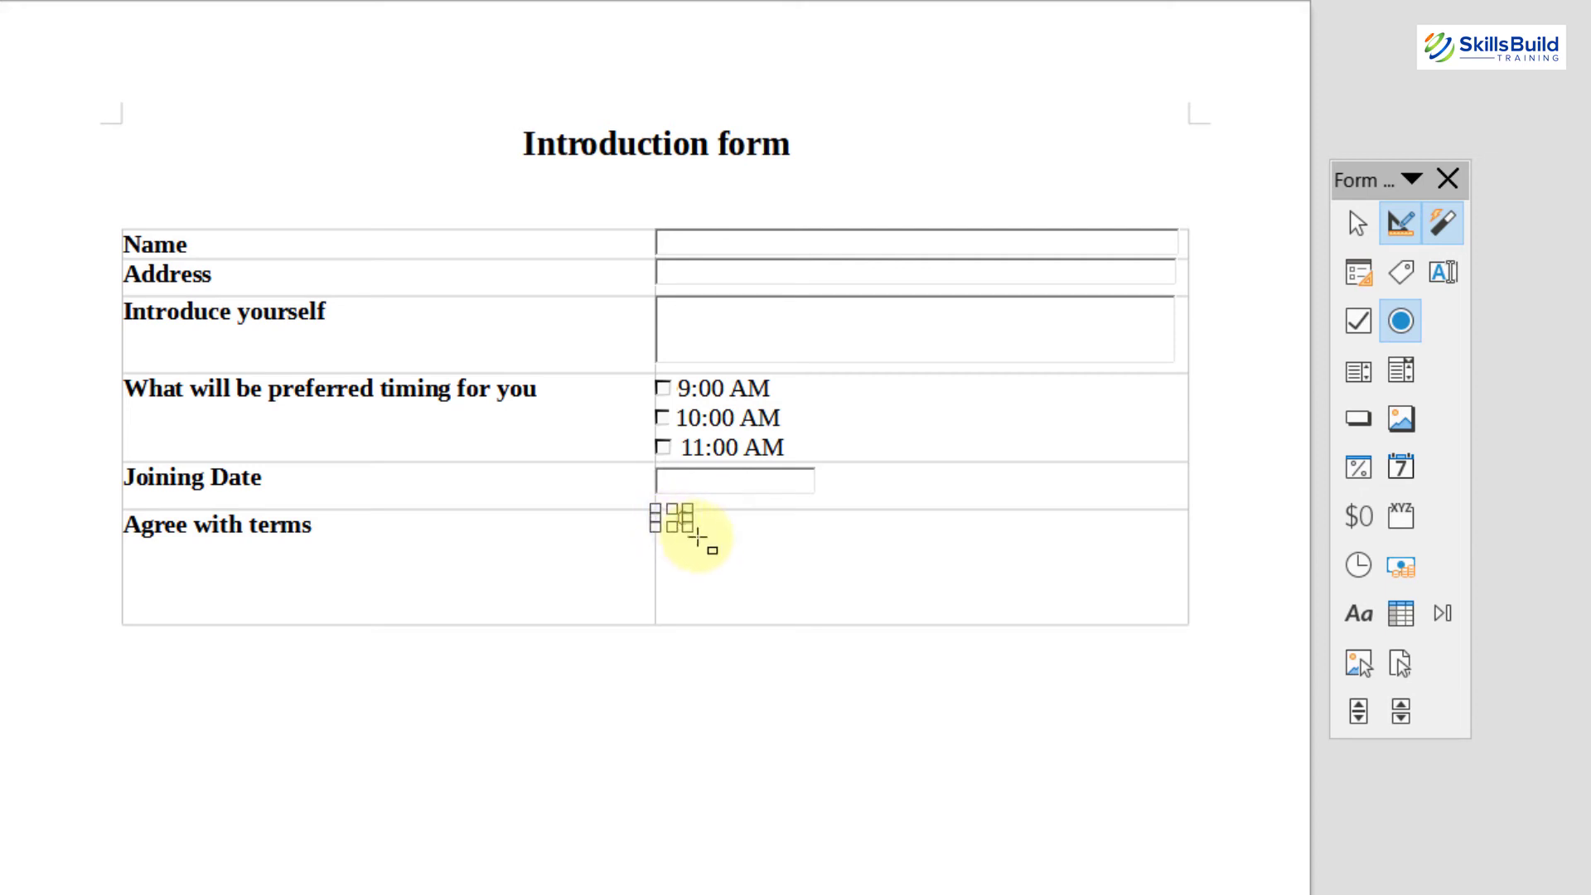
Step: Change the option button's Label property to 'agree with terms'
left_click(698, 537)
double_click(679, 517)
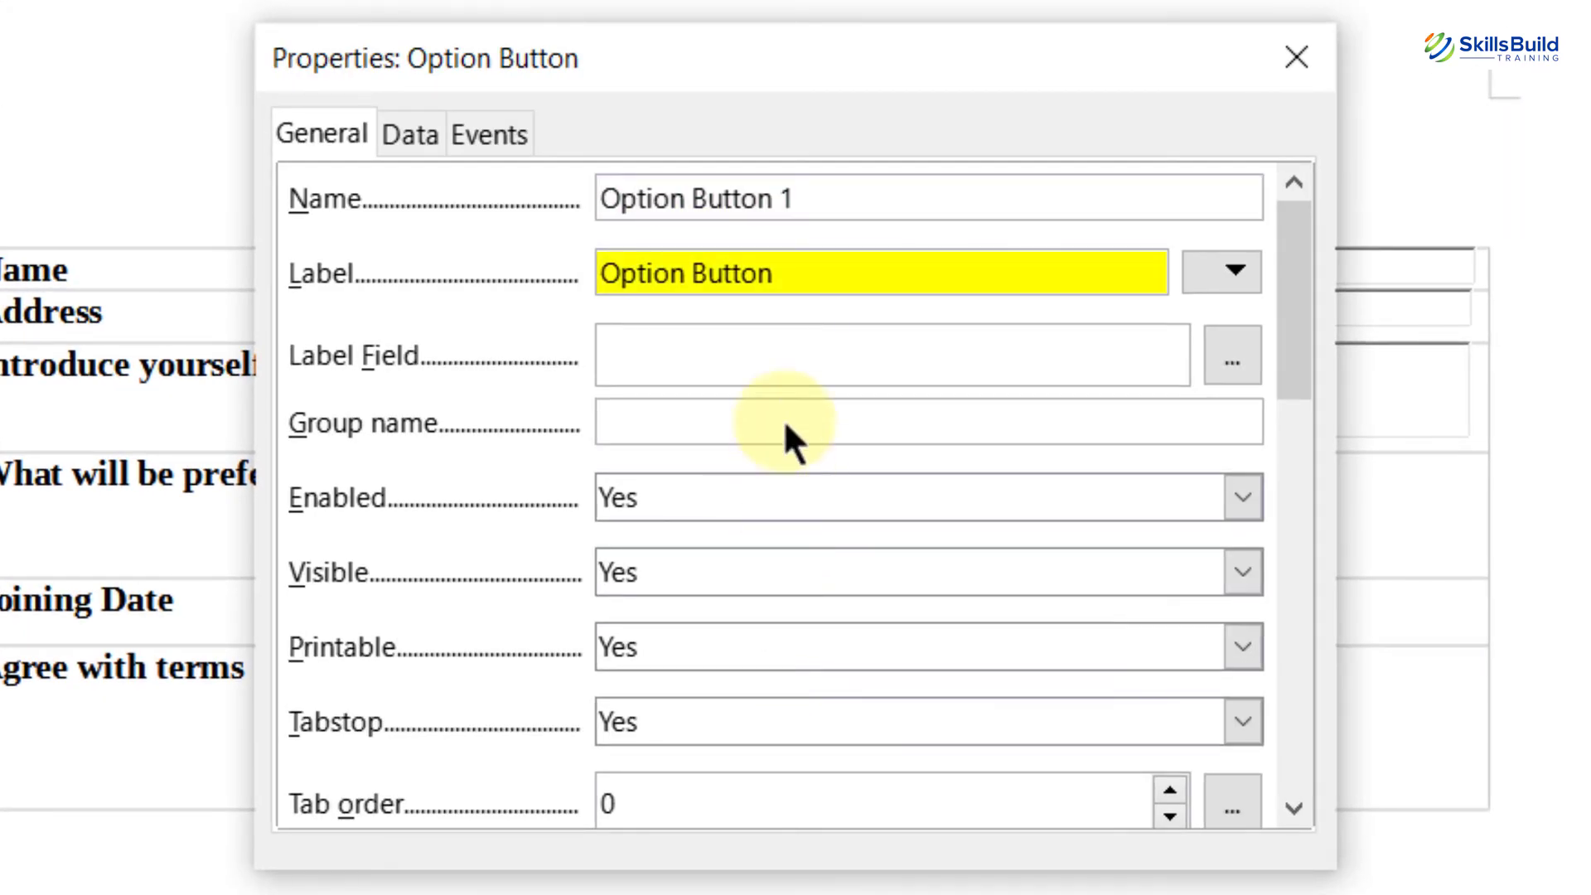
left_click(791, 286)
key("ctrl+a")
key("BackSpace")
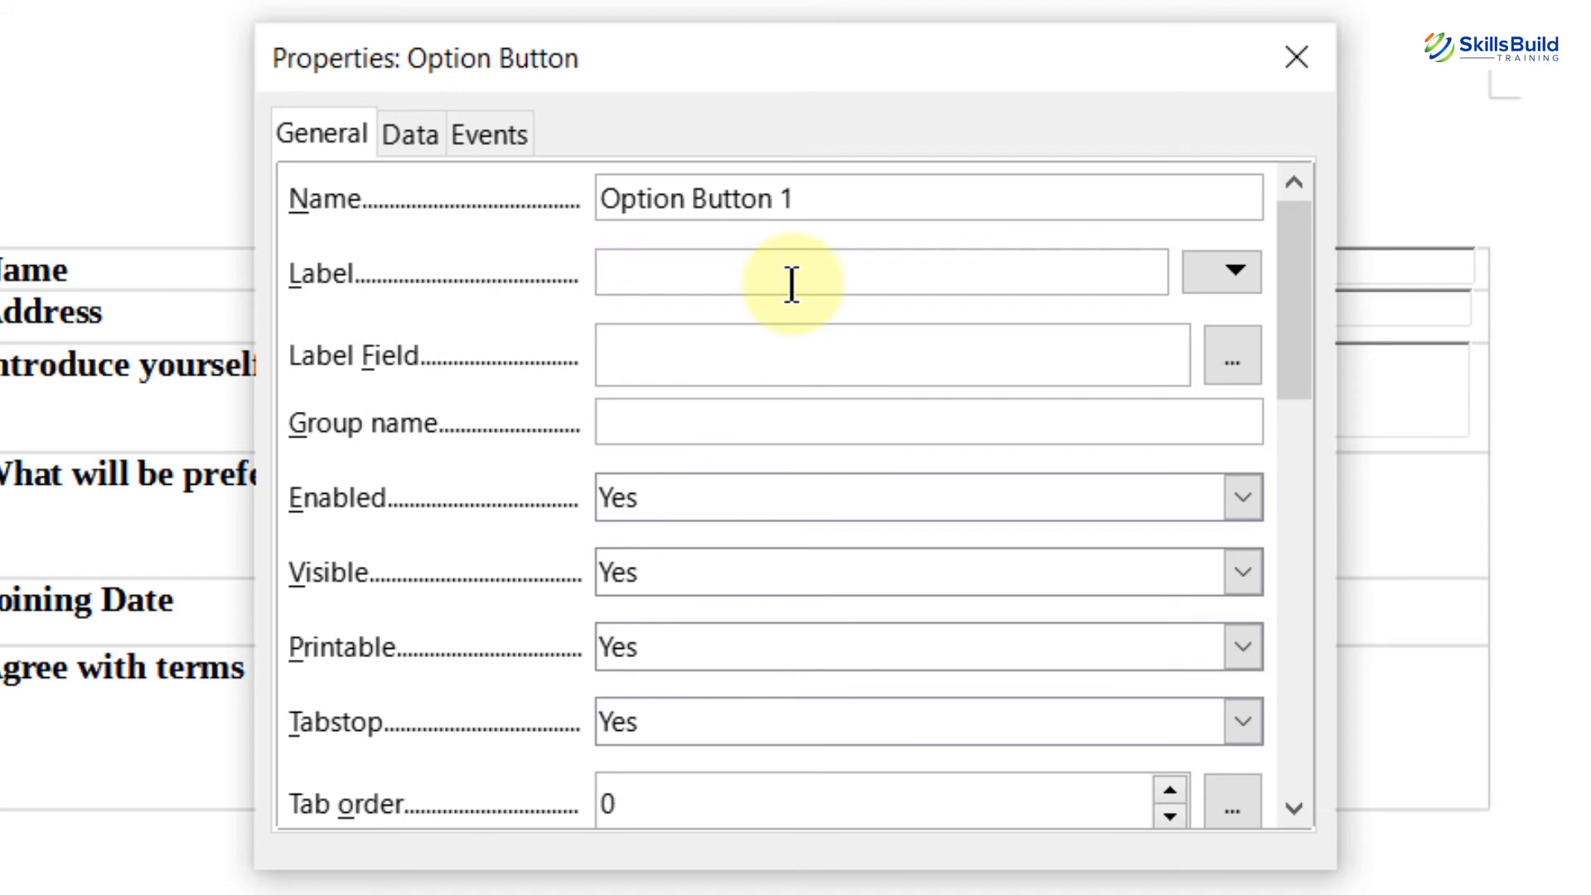
type("agree w")
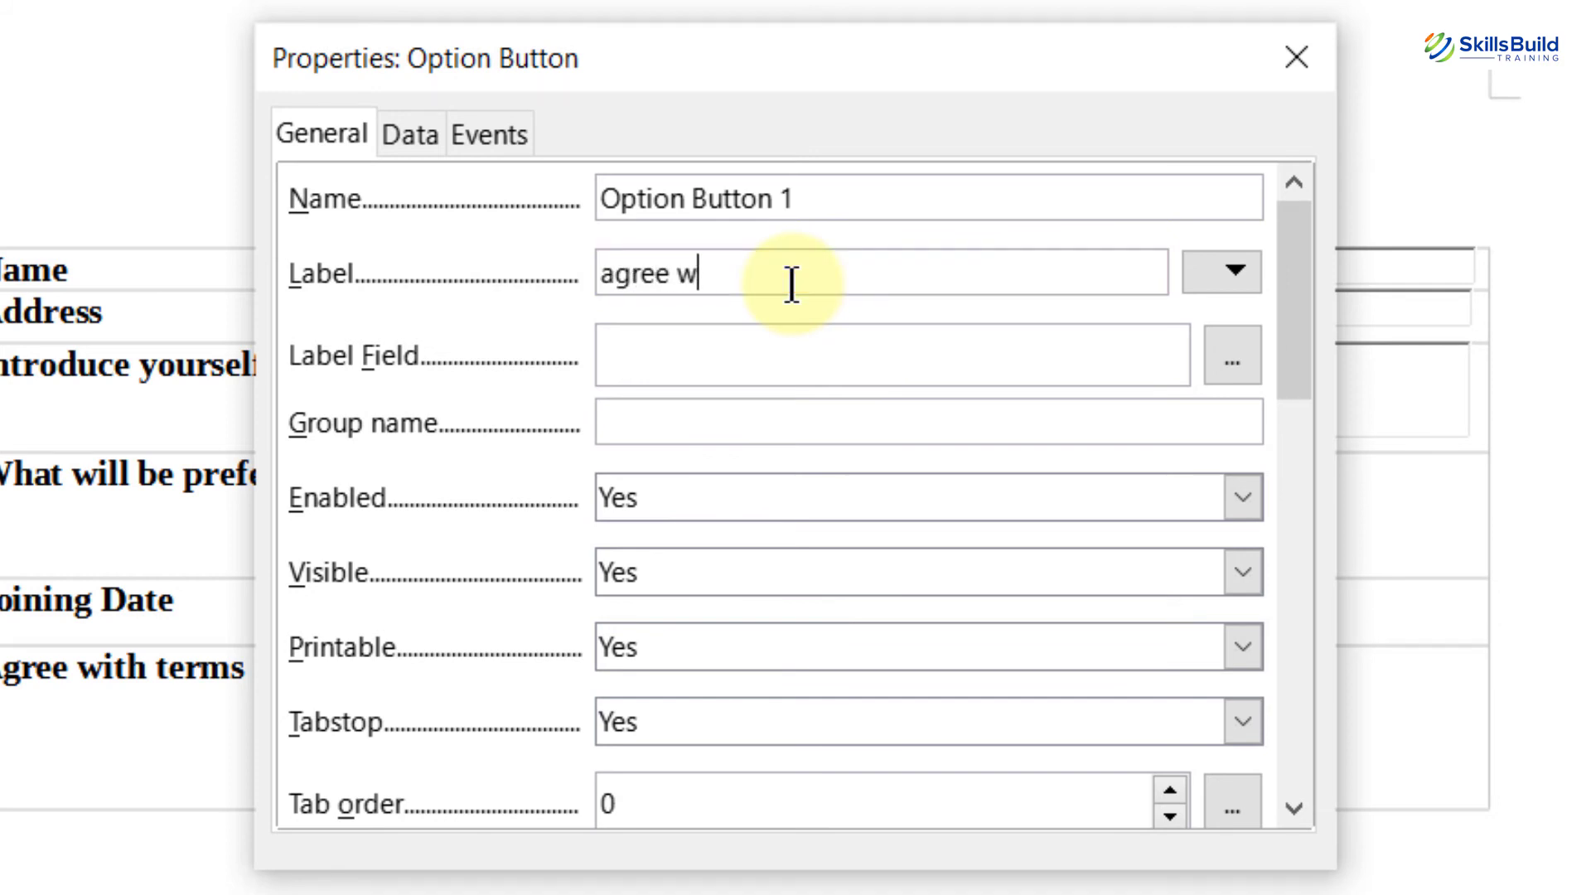
type("ith terms")
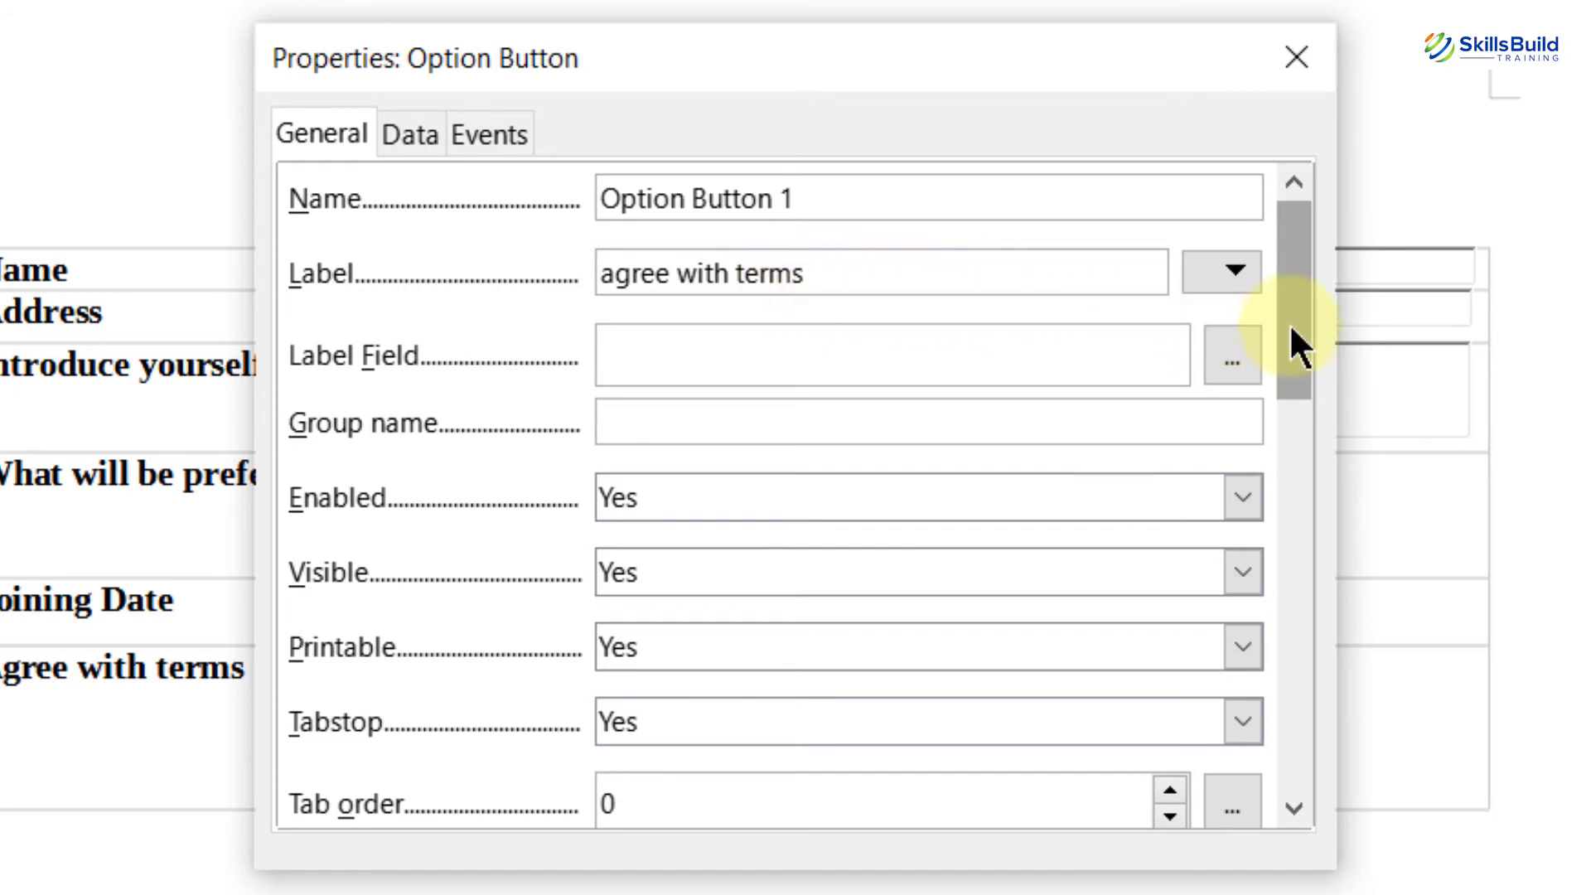
left_click_drag(1290, 323, 1259, 746)
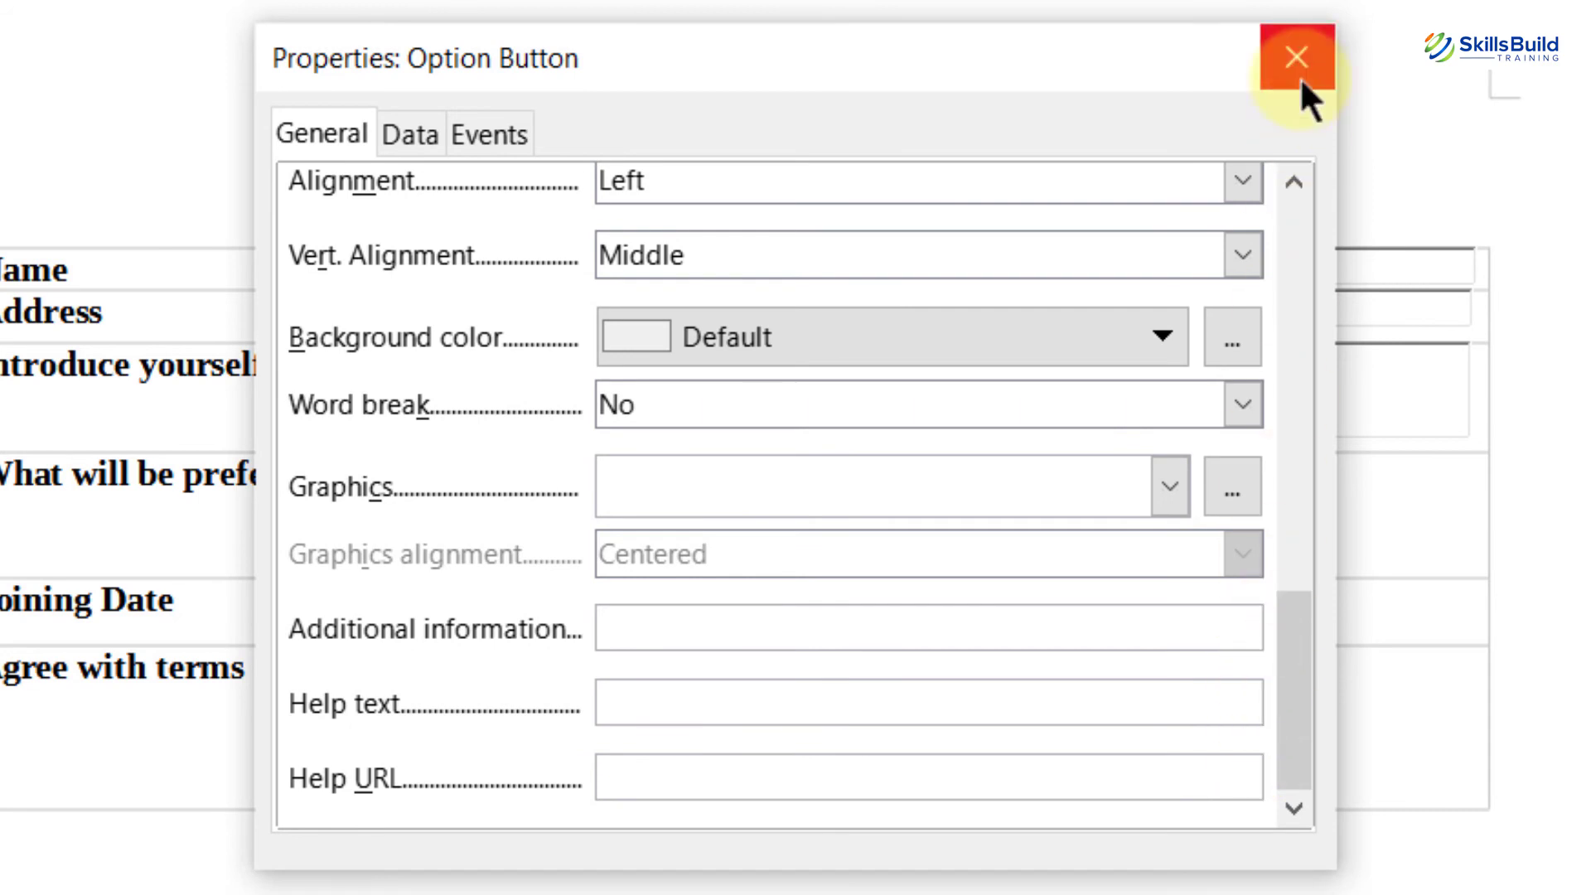
left_click(1299, 59)
Step: Type 'Agree with terms' right after the option button in its cell
left_click(840, 759)
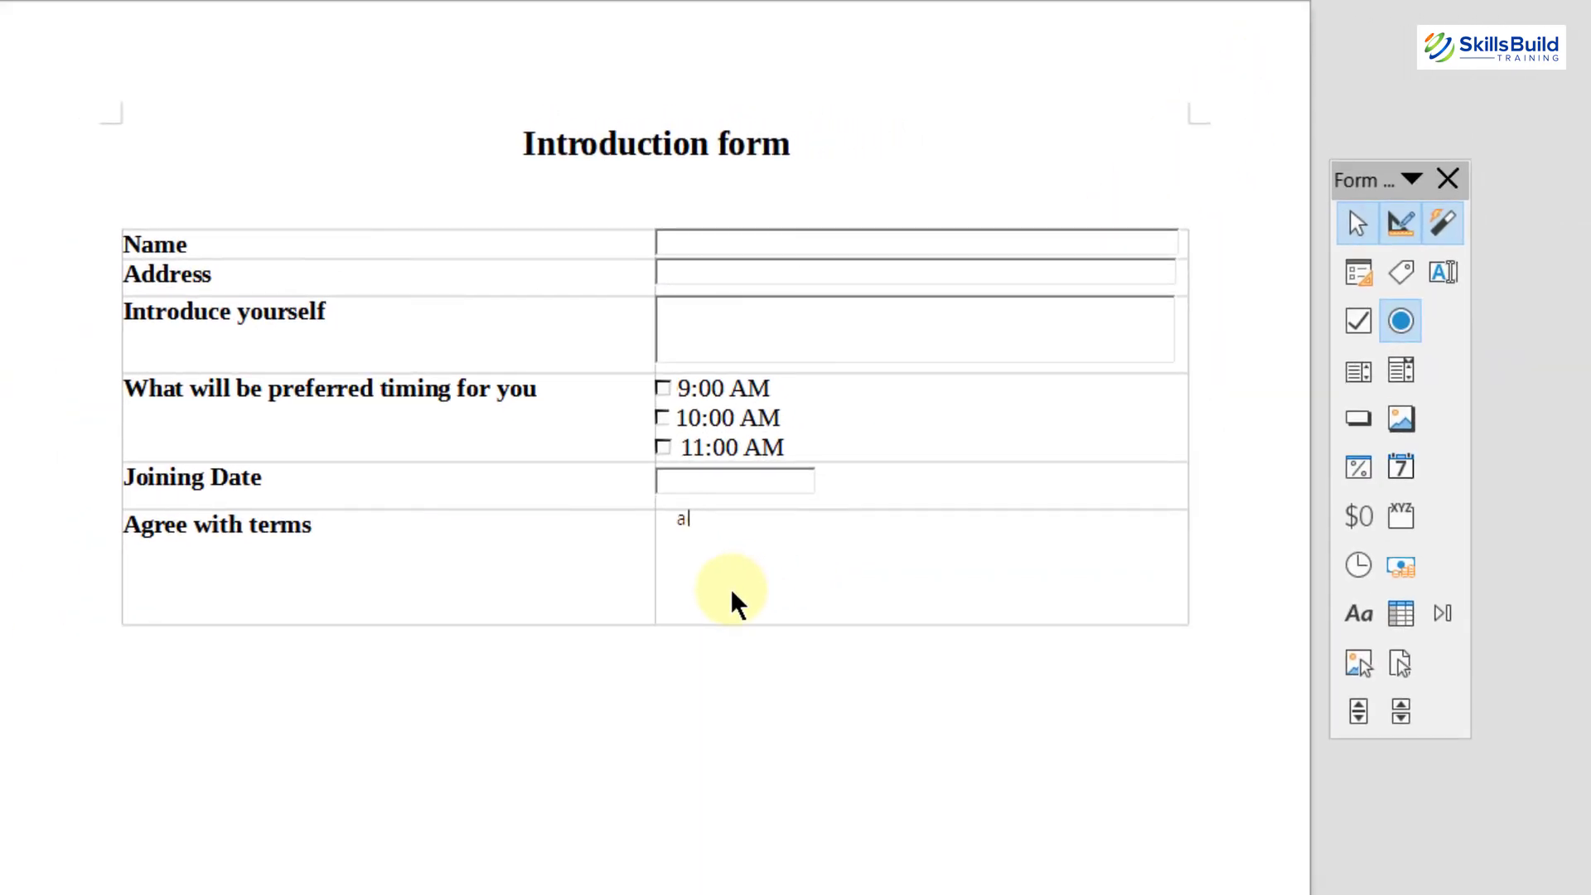
left_click(731, 590)
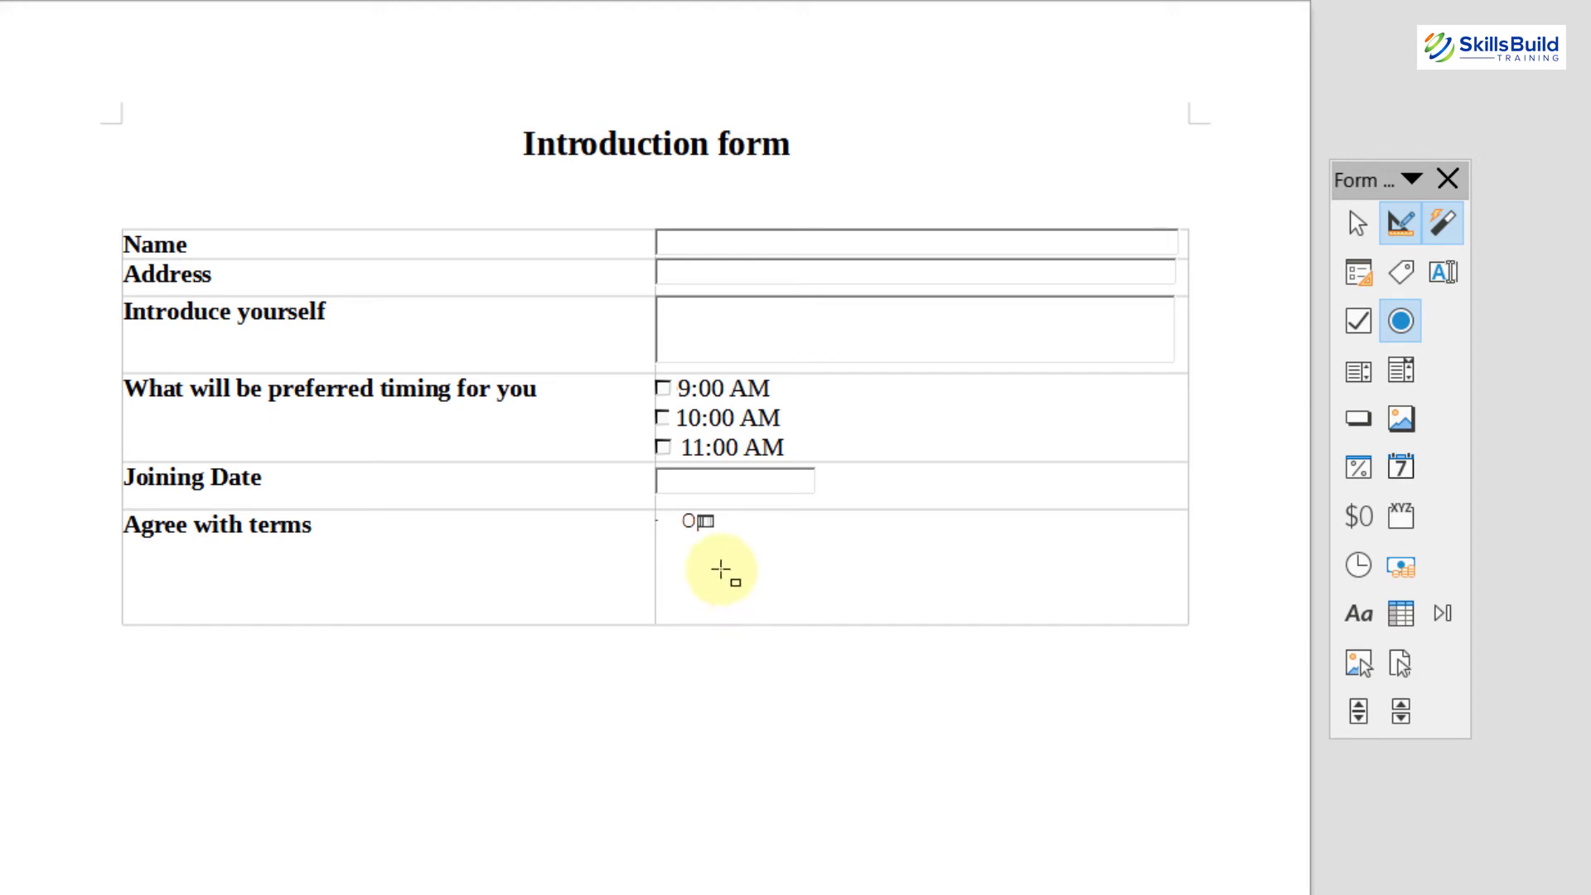
type("Agree with terms")
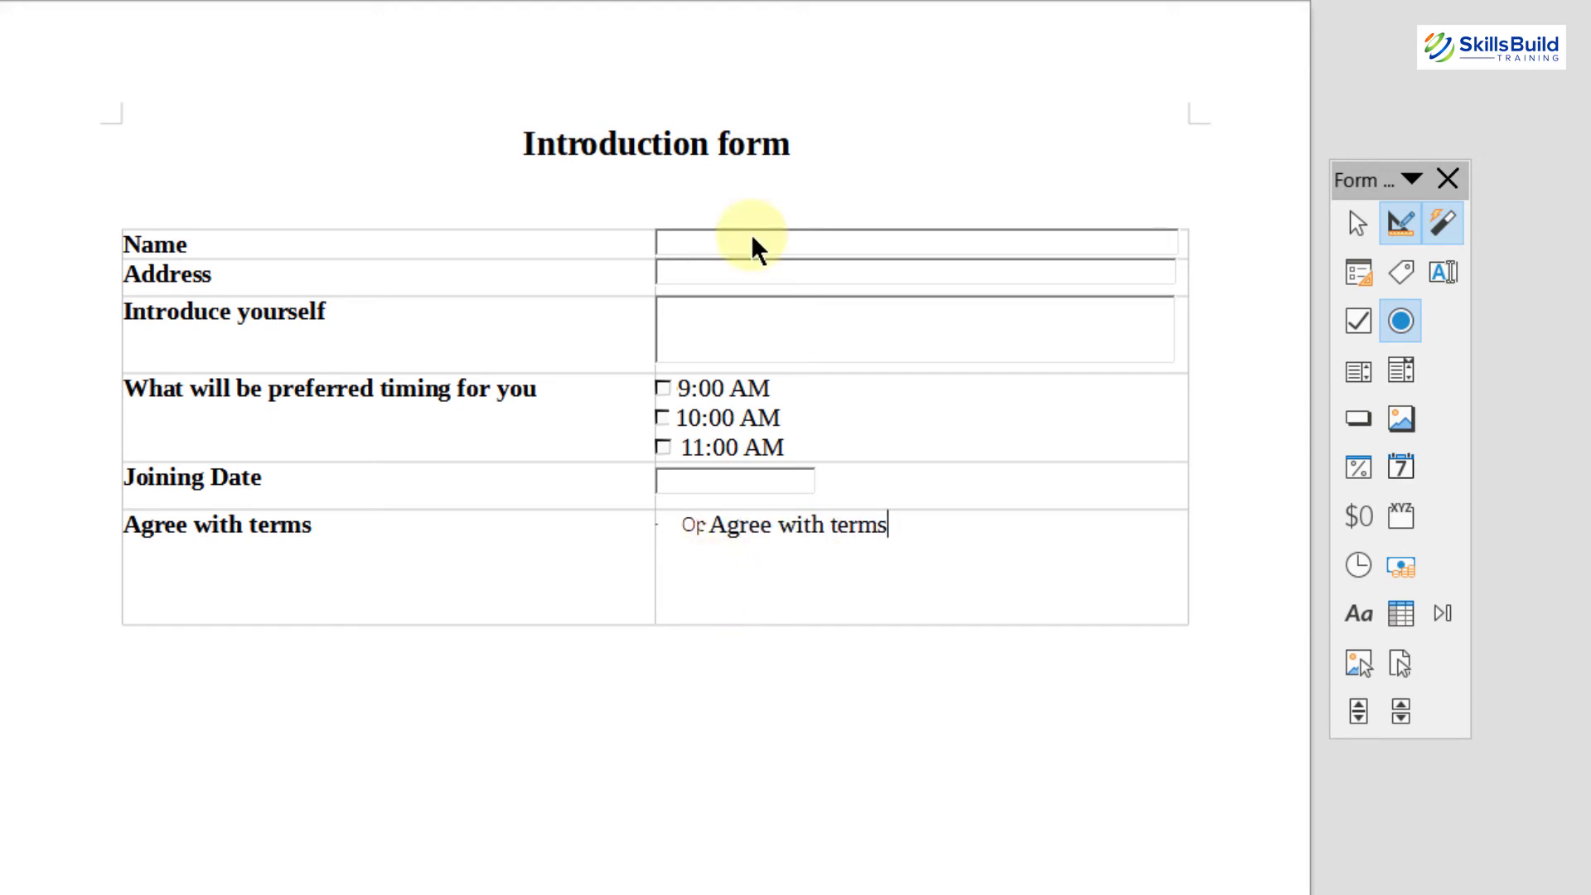
Step: Set Max. text length to 25 in the Name text box's properties
double_click(750, 233)
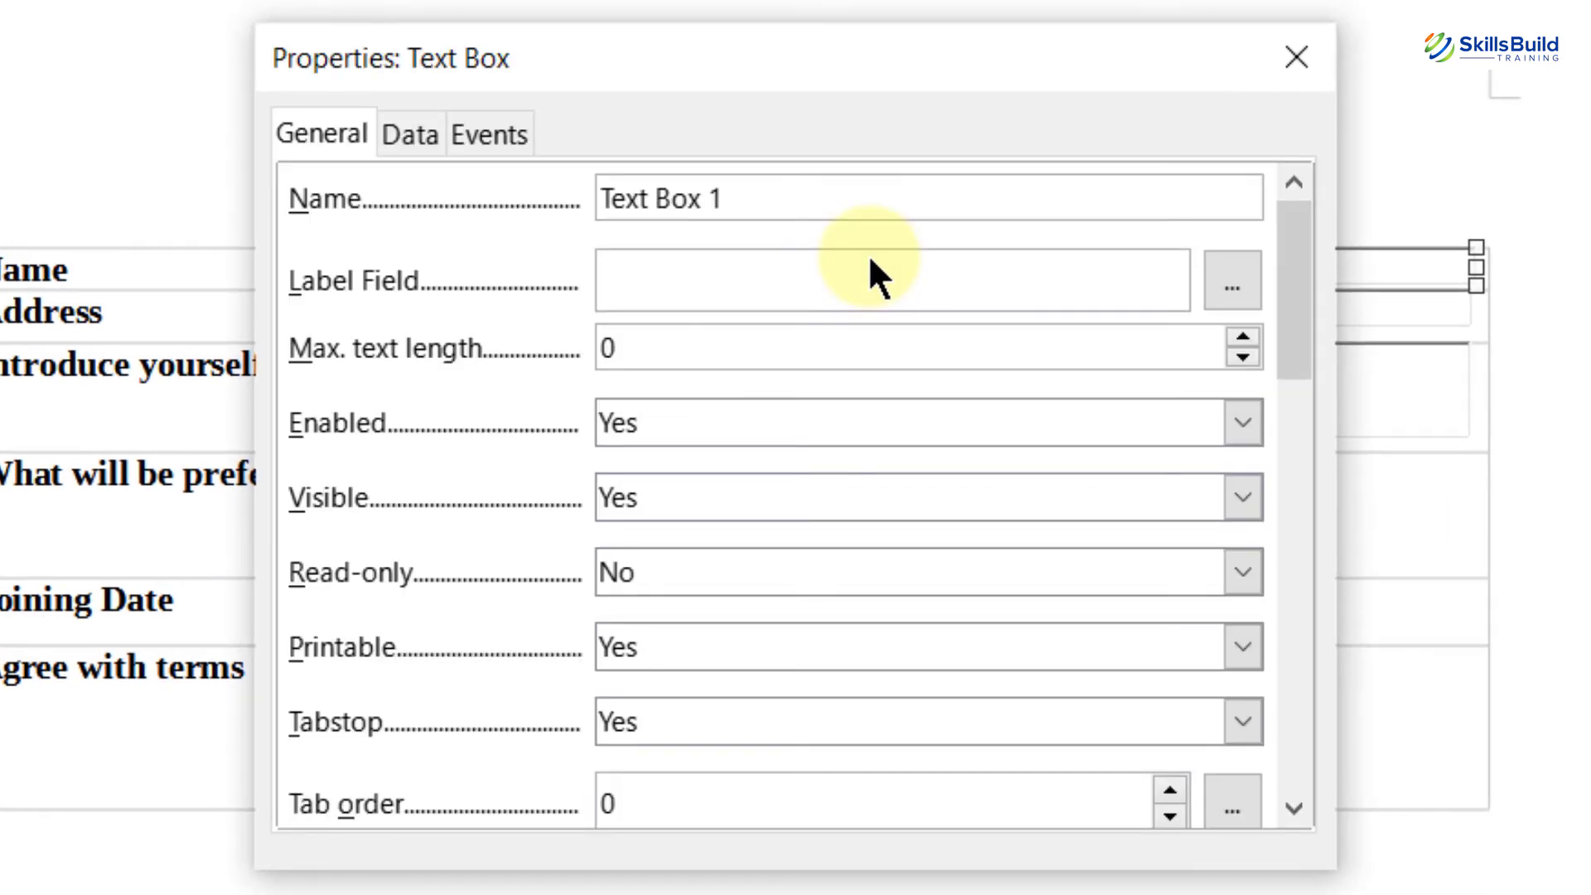
left_click_drag(1294, 316, 1327, 145)
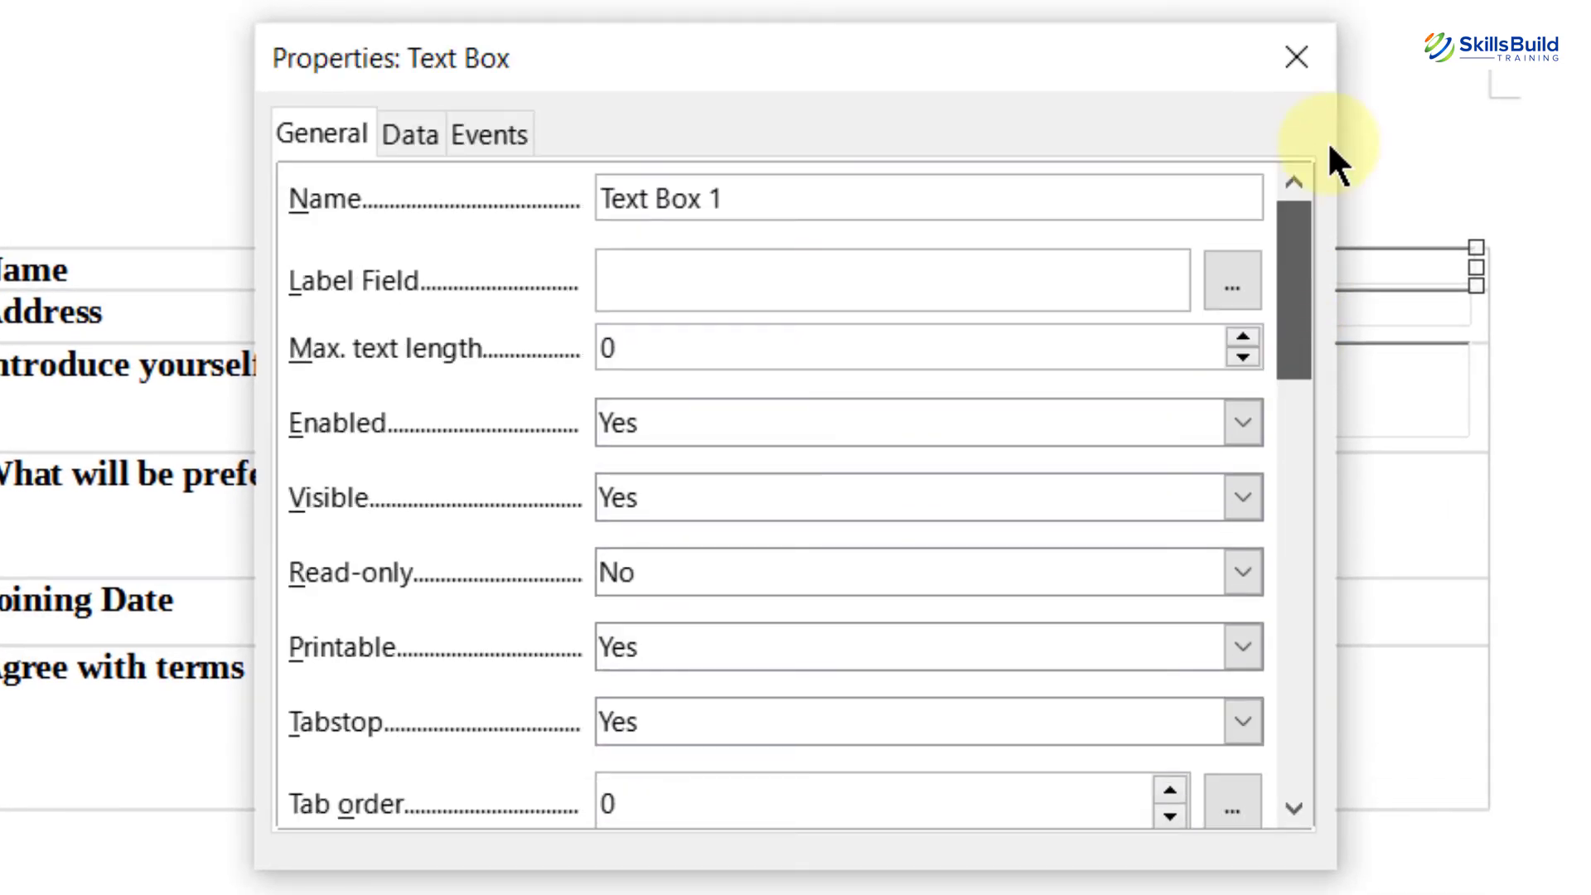
left_click(633, 354)
key("BackSpace")
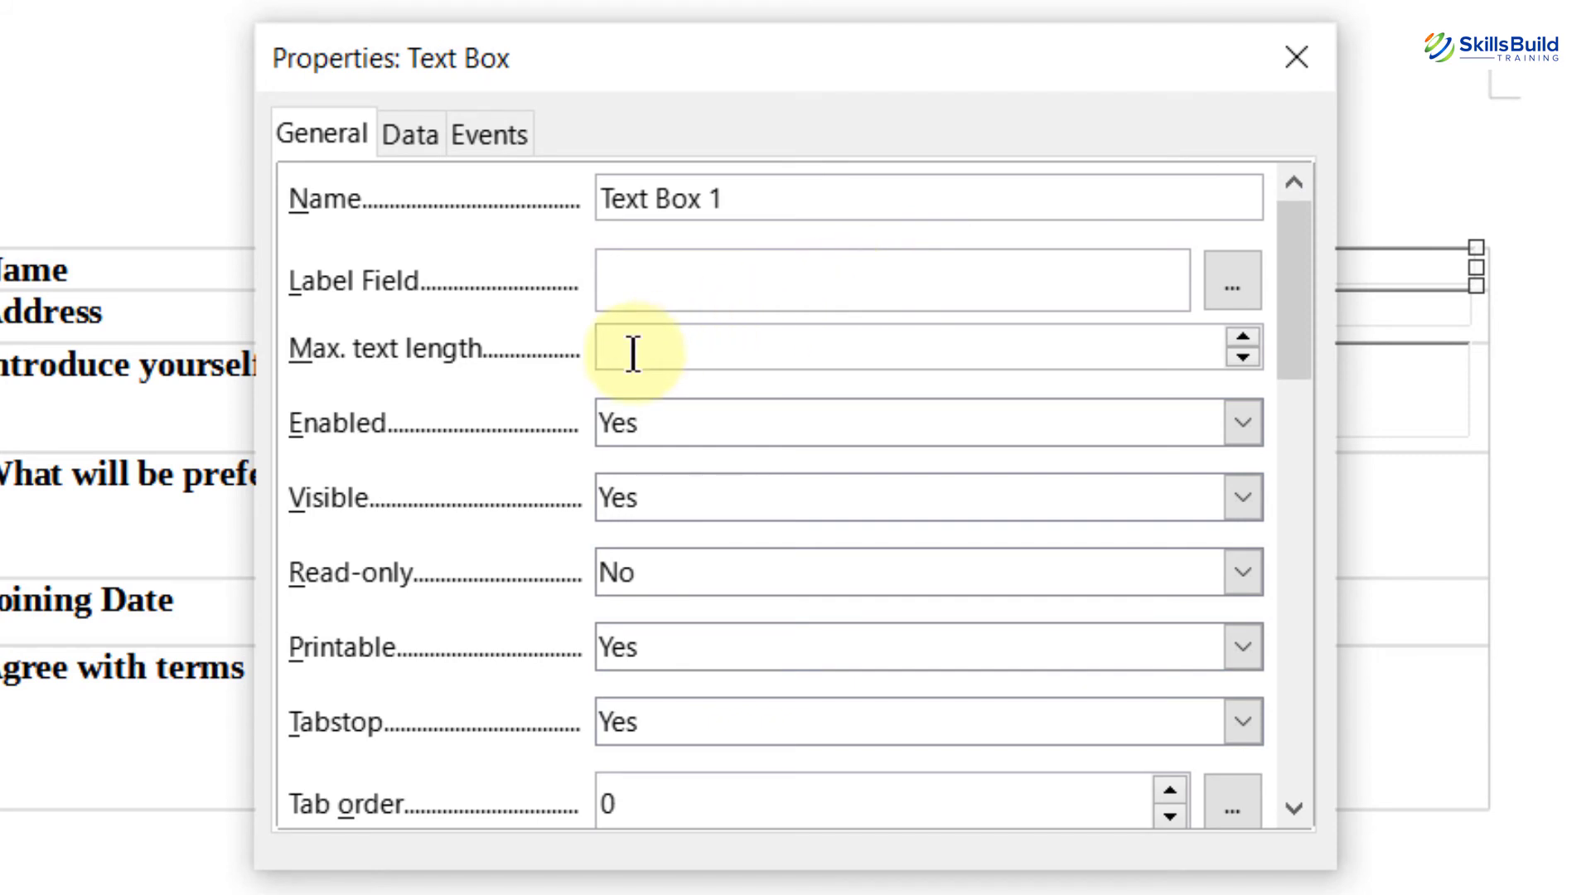
type("25")
left_click_drag(1296, 285, 1270, 465)
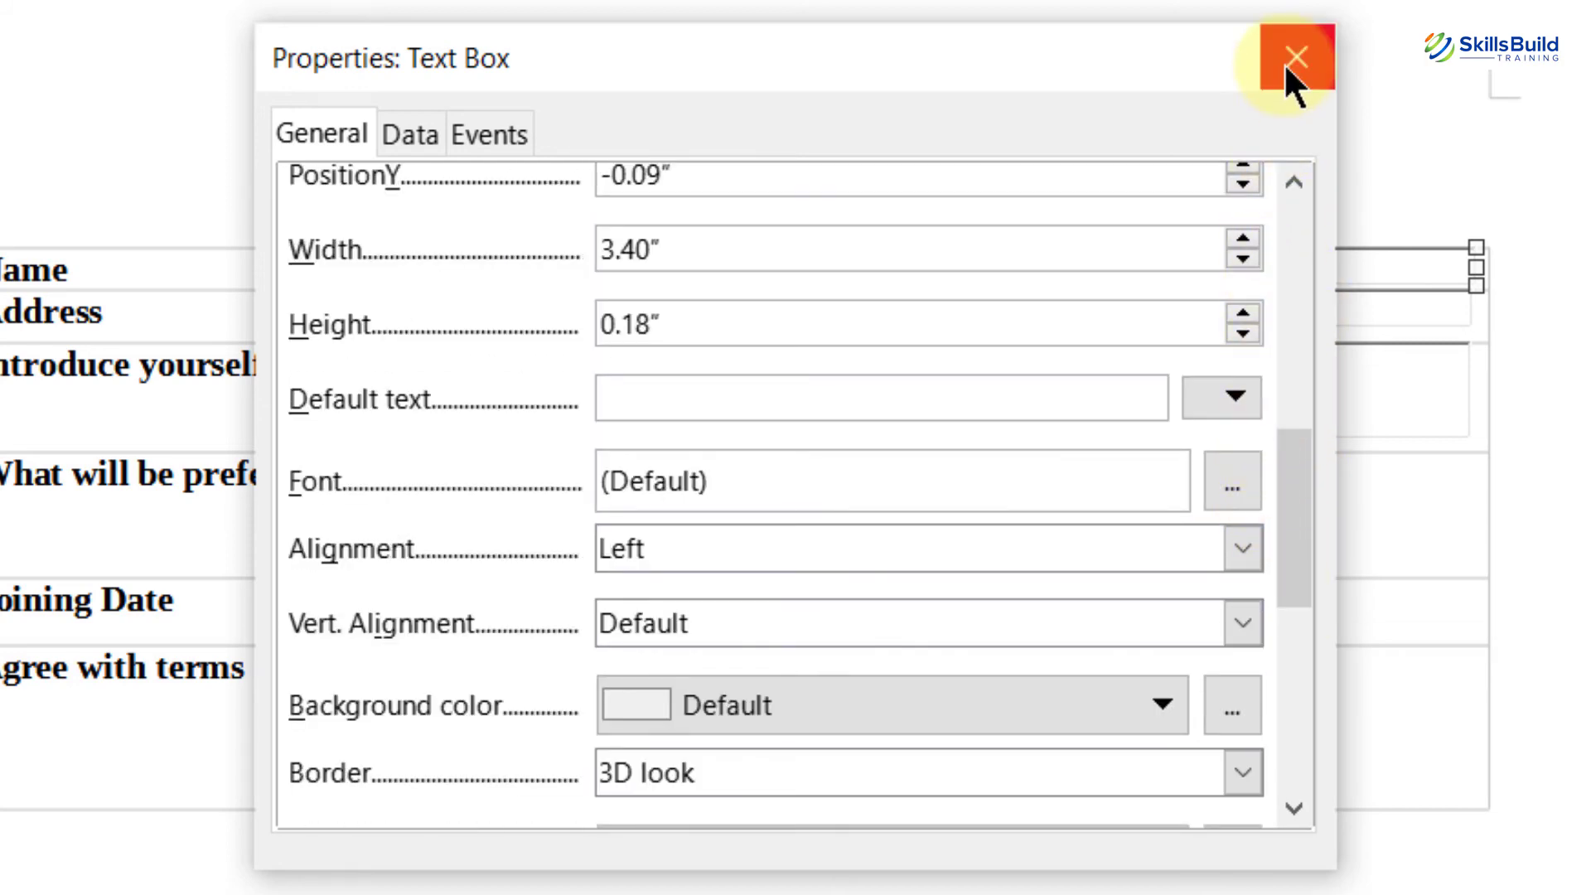
left_click(1289, 59)
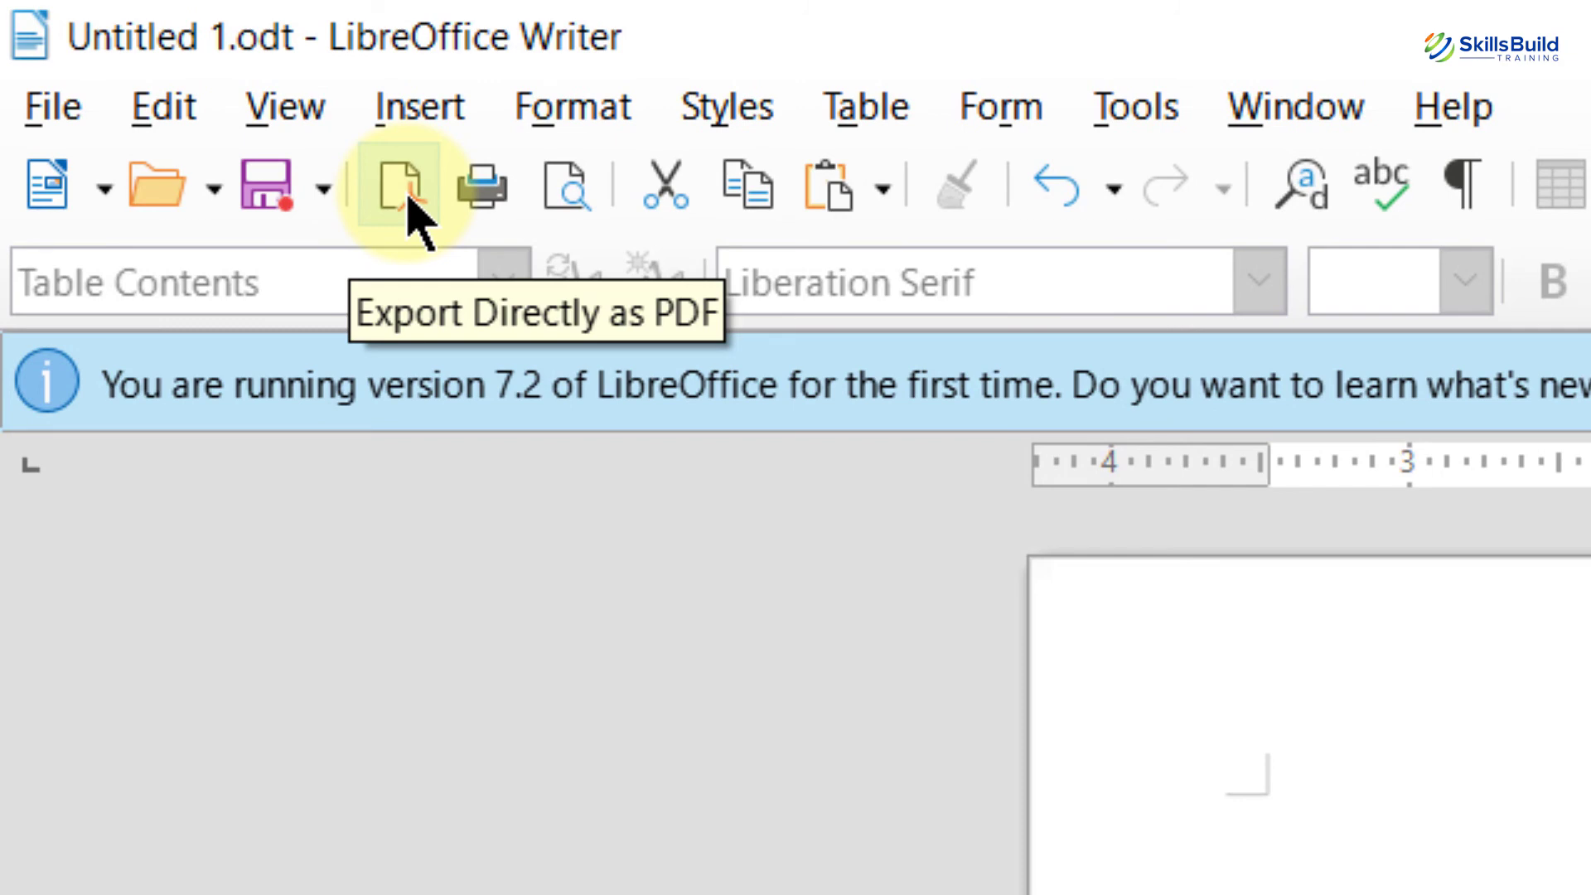
Step: Export the form directly as From 2.pdf
left_click(404, 192)
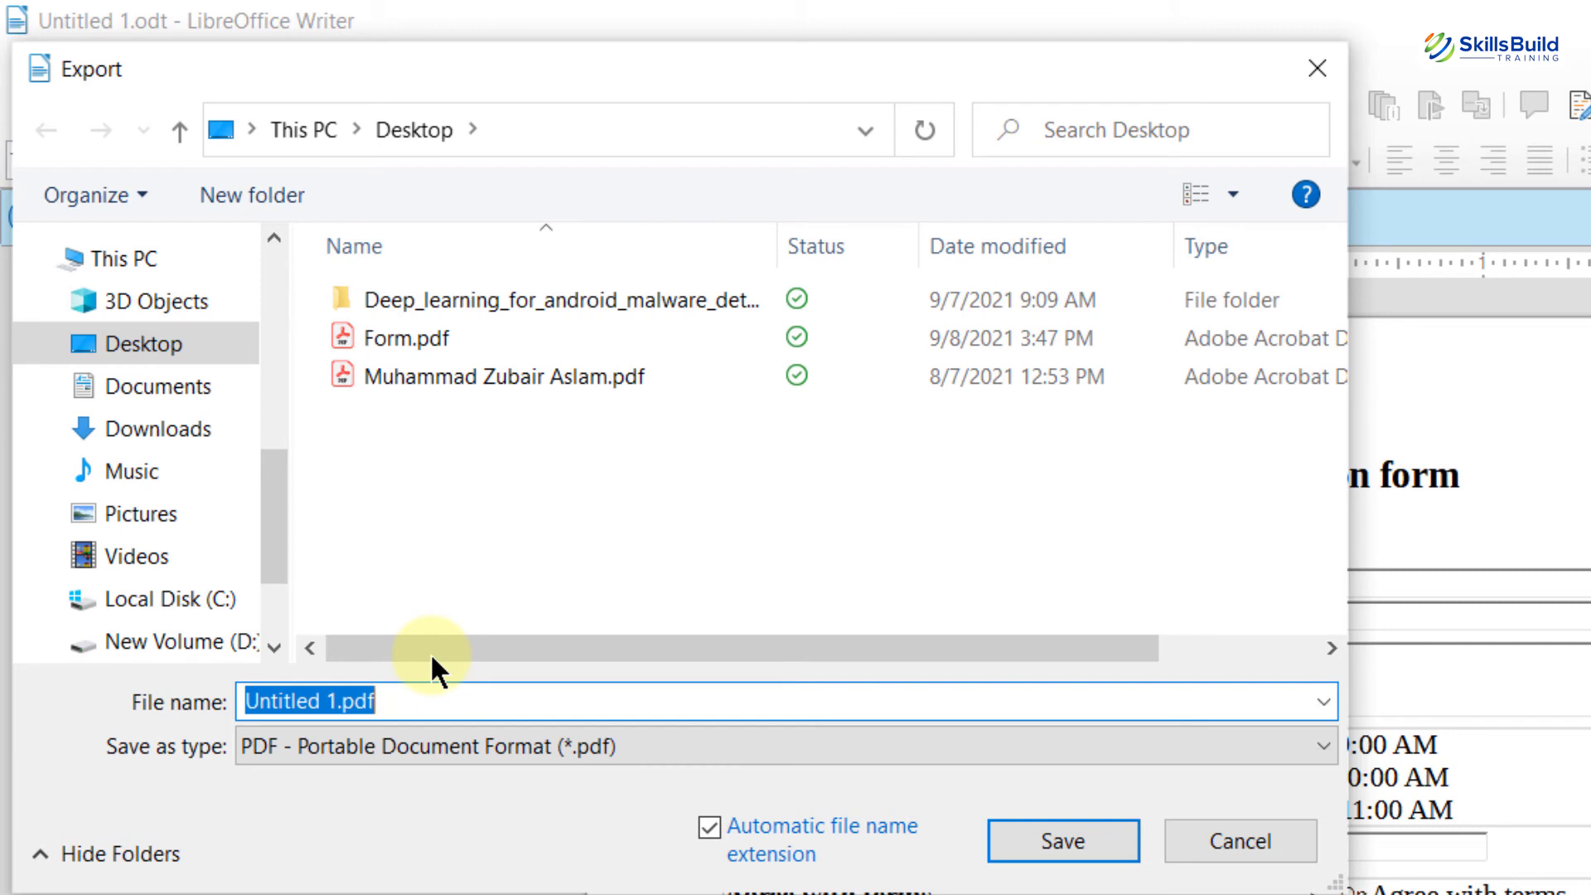
type("Fro")
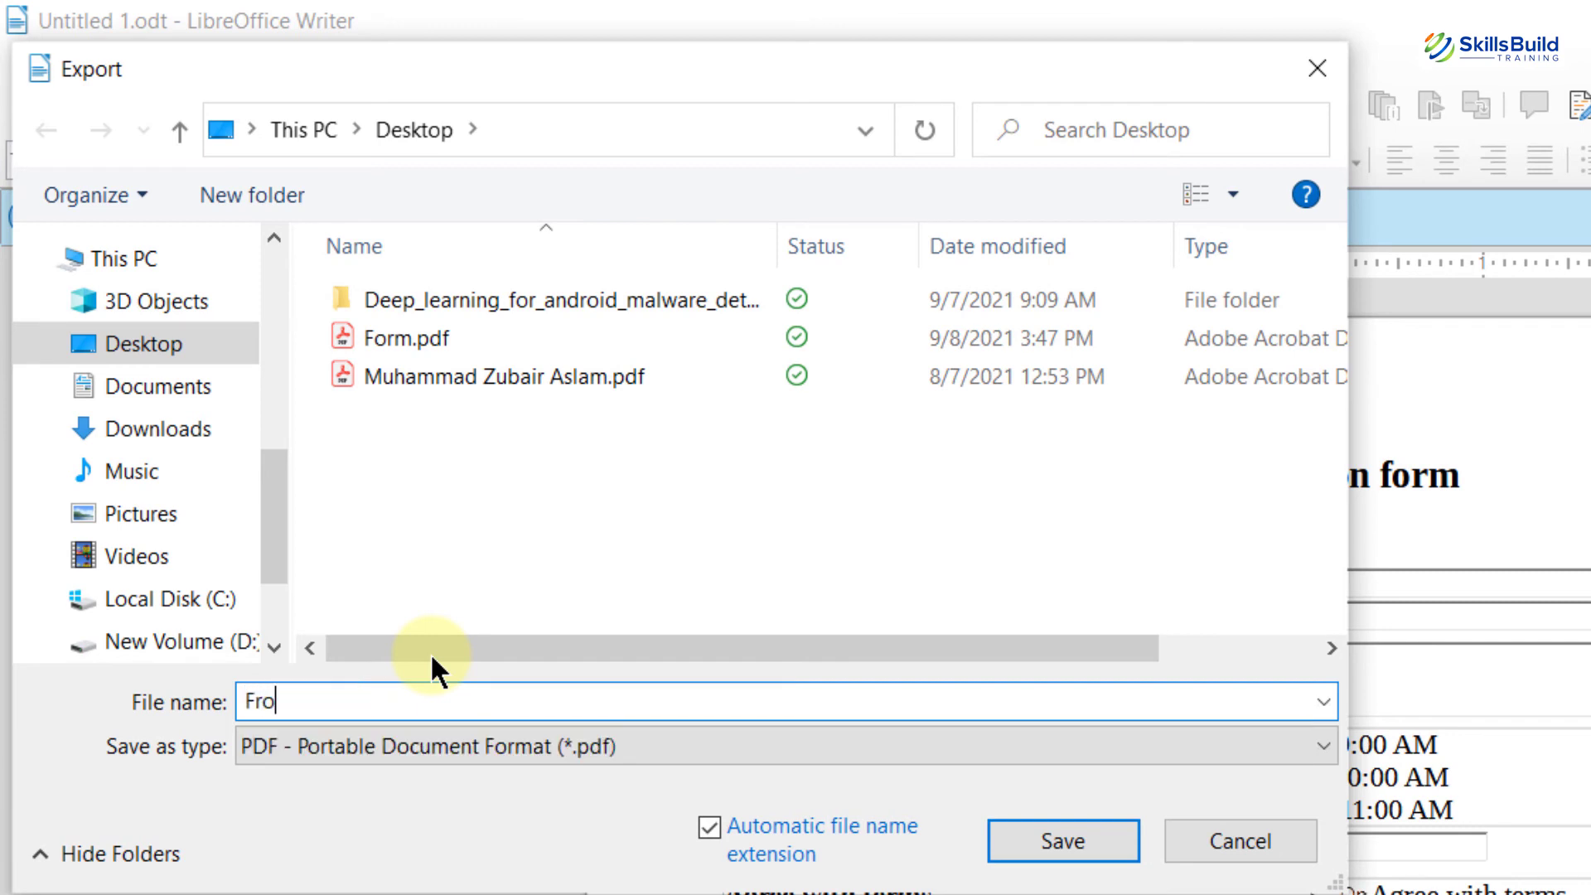
type("m 2")
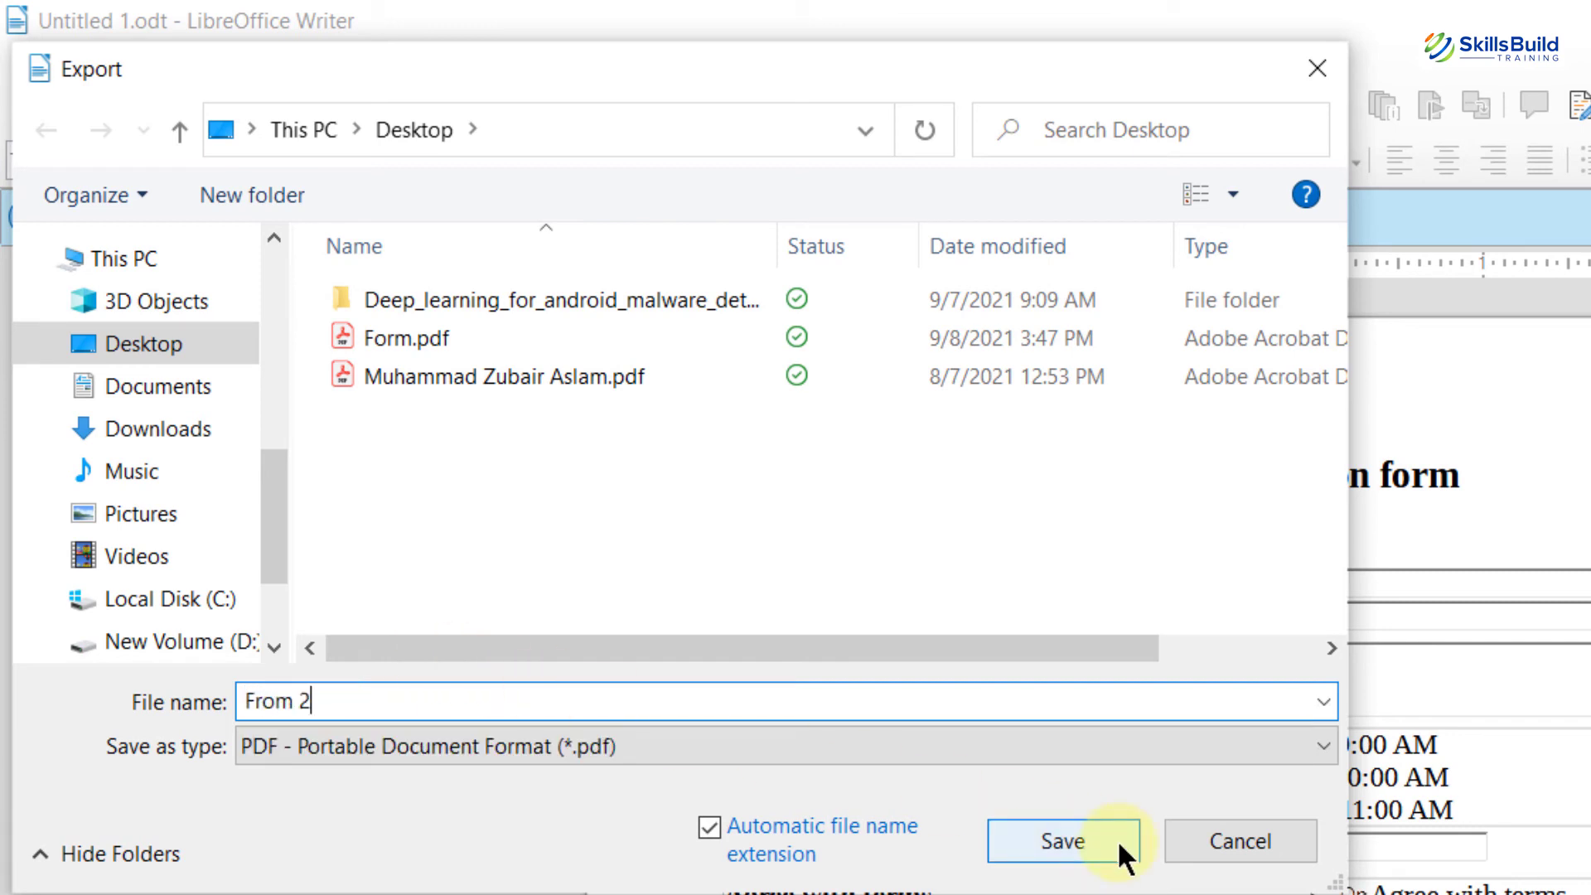
left_click(1118, 843)
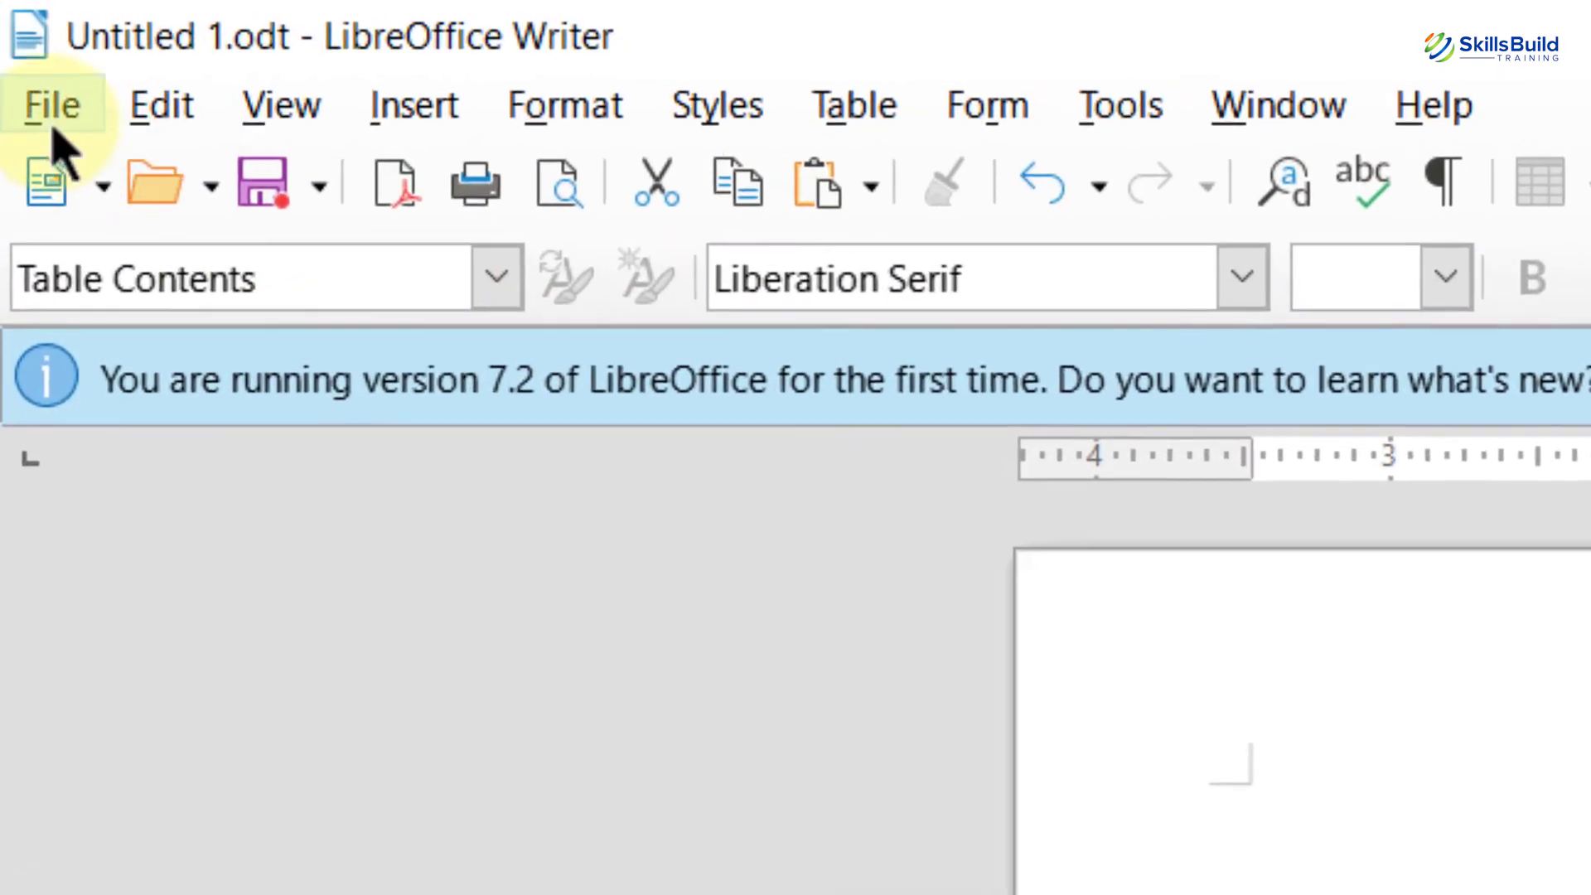
Step: Start File > Export As > Export Directly as PDF again, then close that export dialog
left_click(17, 35)
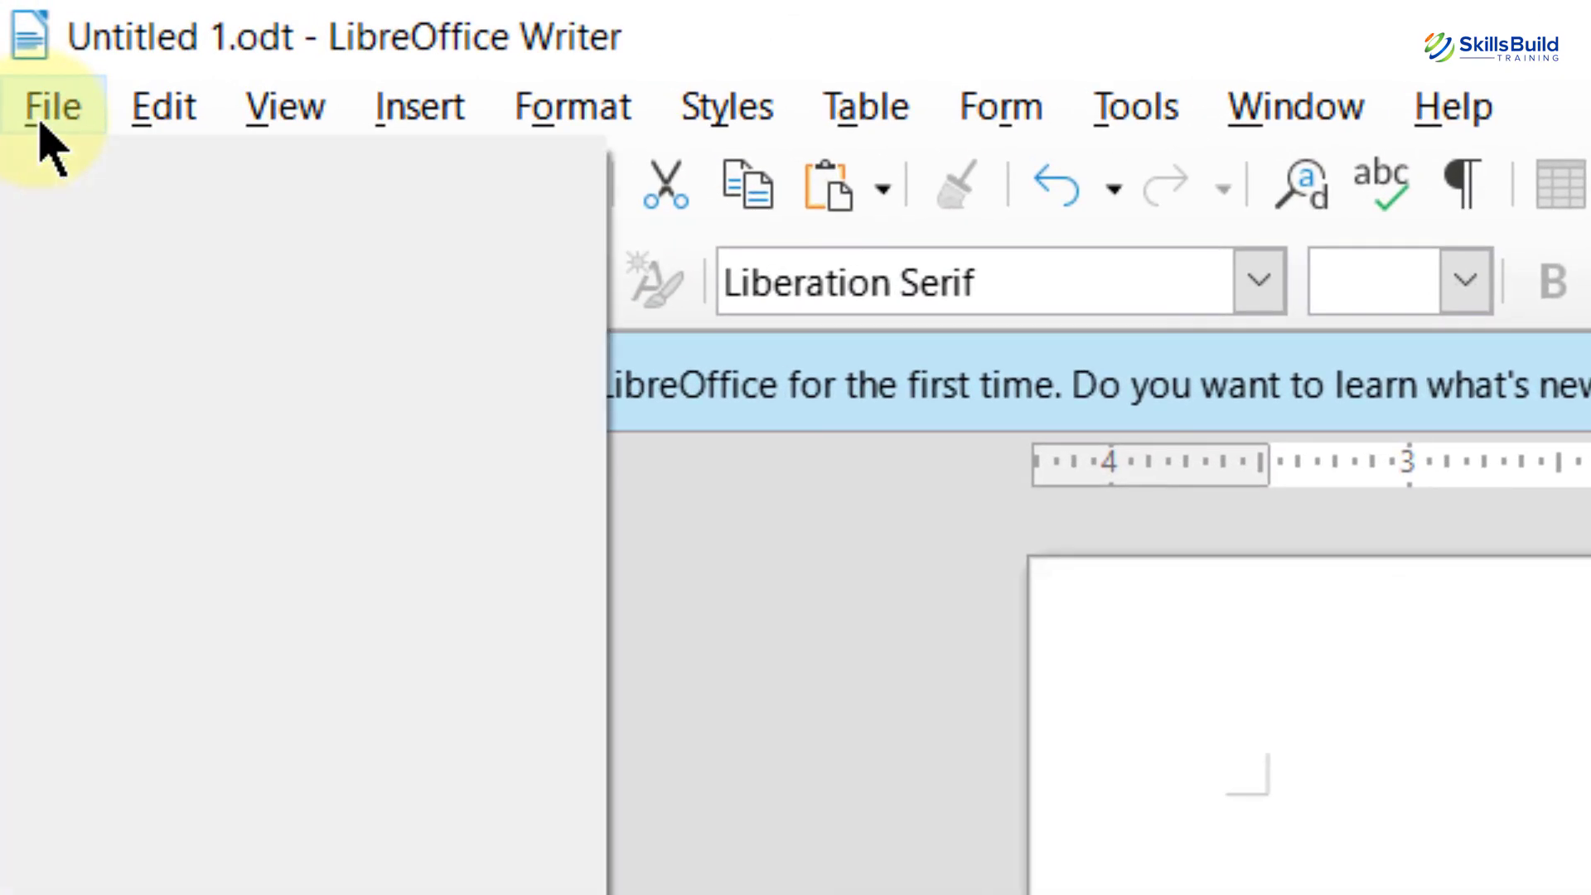
mouse_move(565, 456)
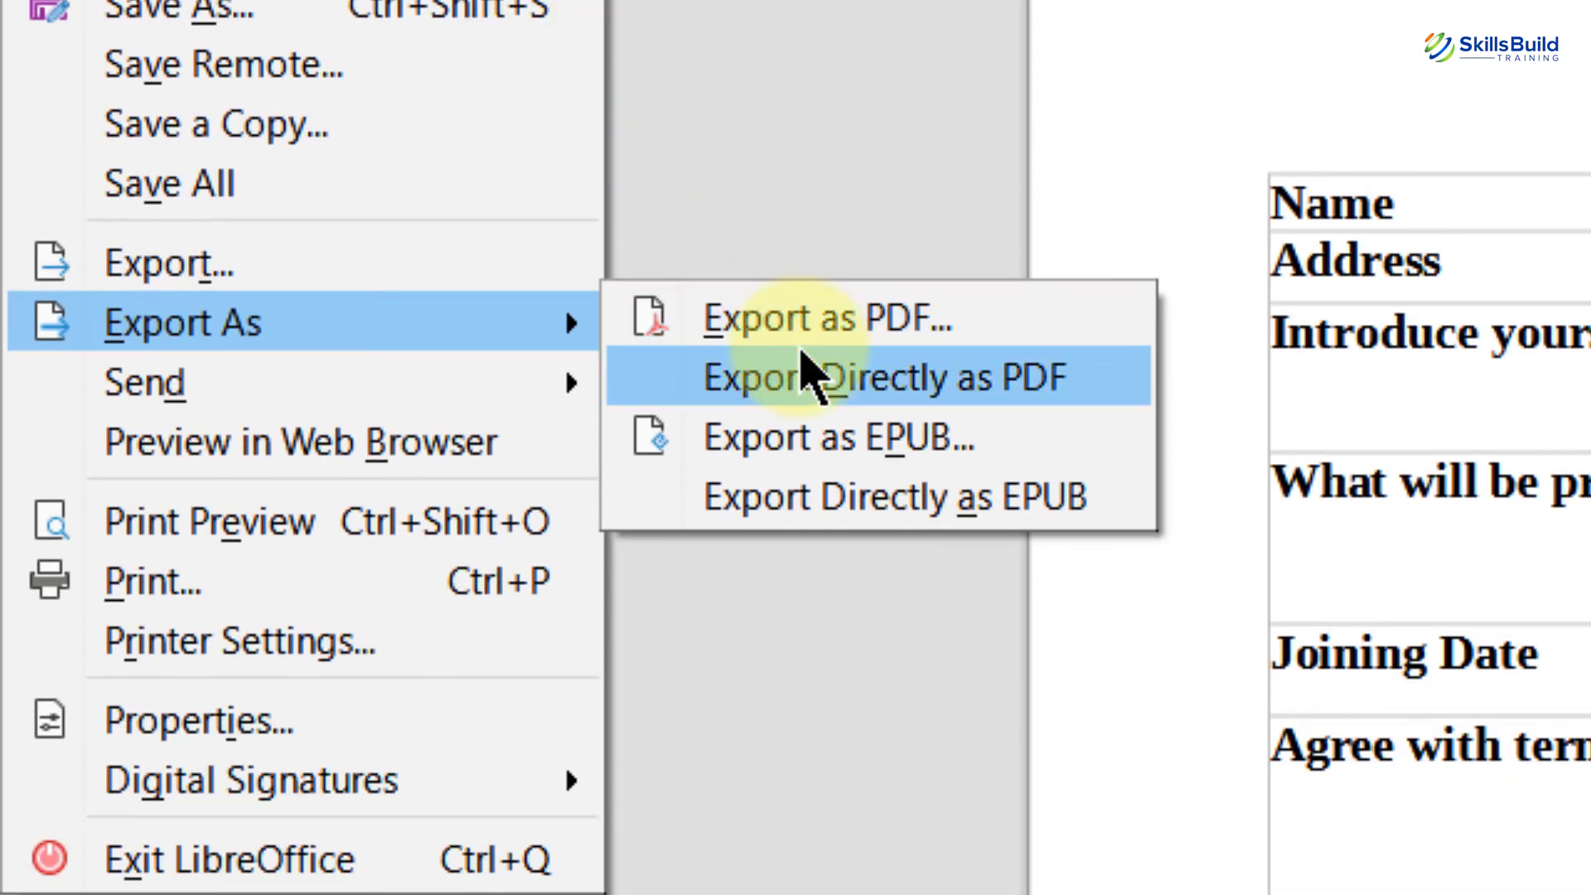
left_click(909, 378)
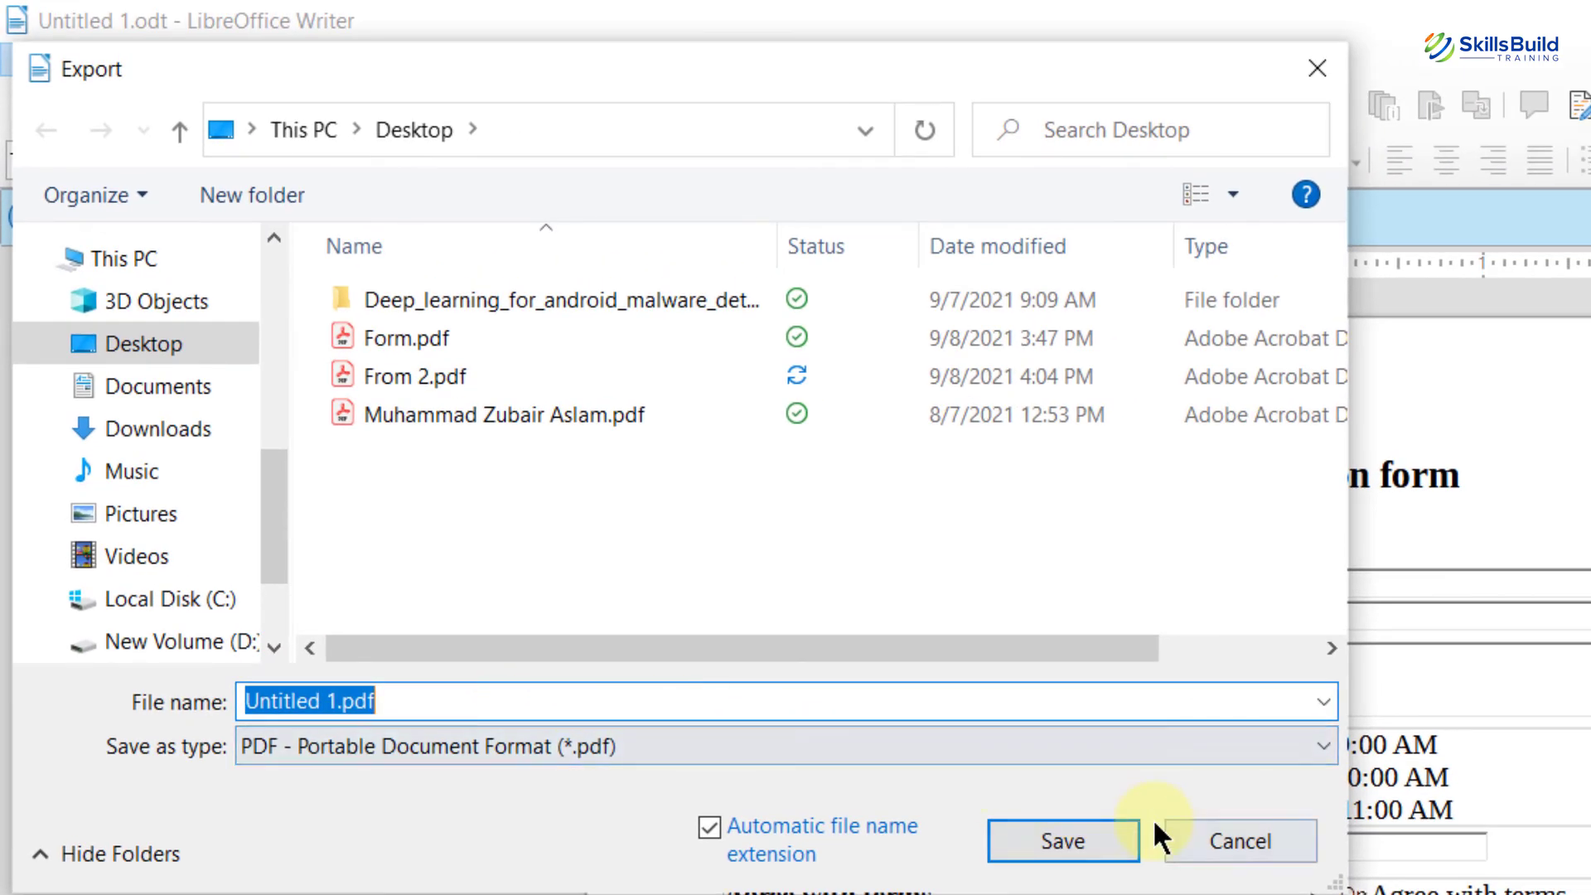
left_click(1132, 832)
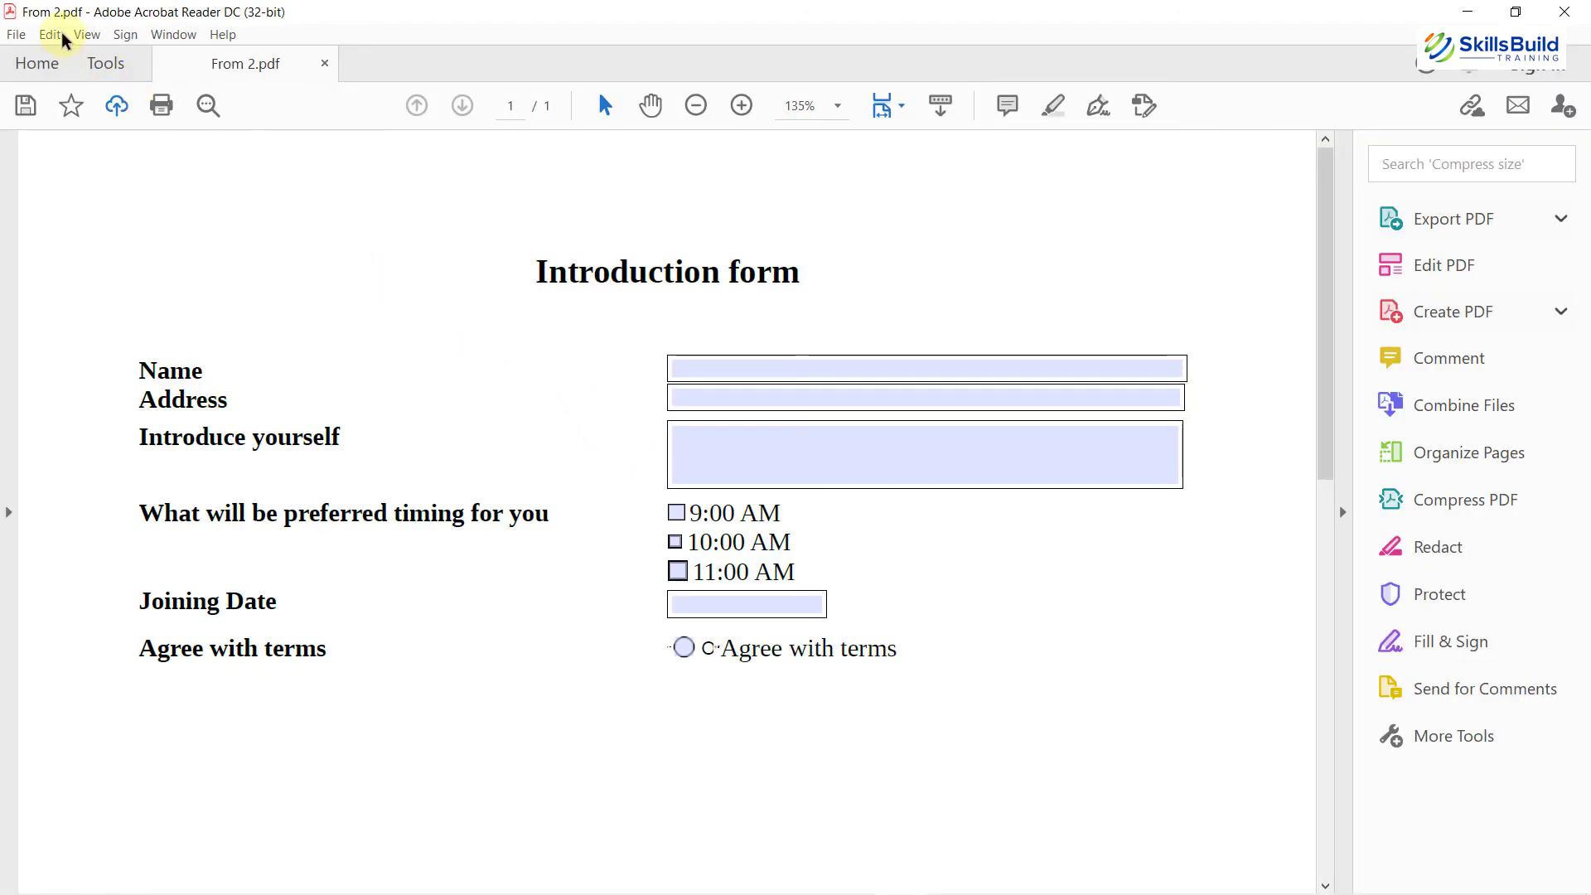
Step: Enter the person's name in the PDF form's Name field in Acrobat Reader
key("Tab")
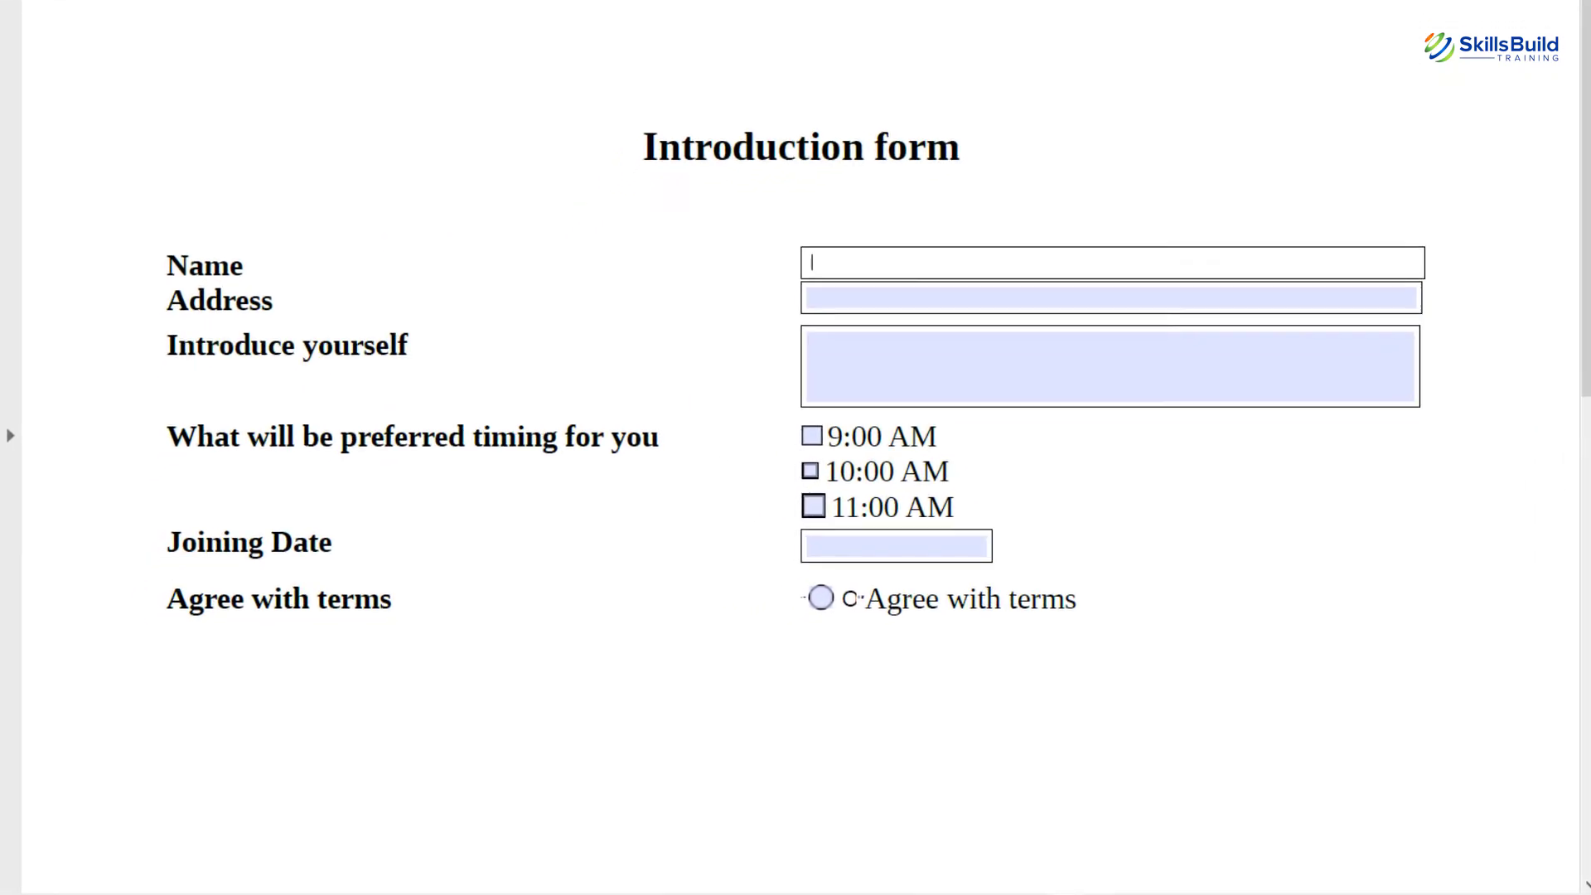
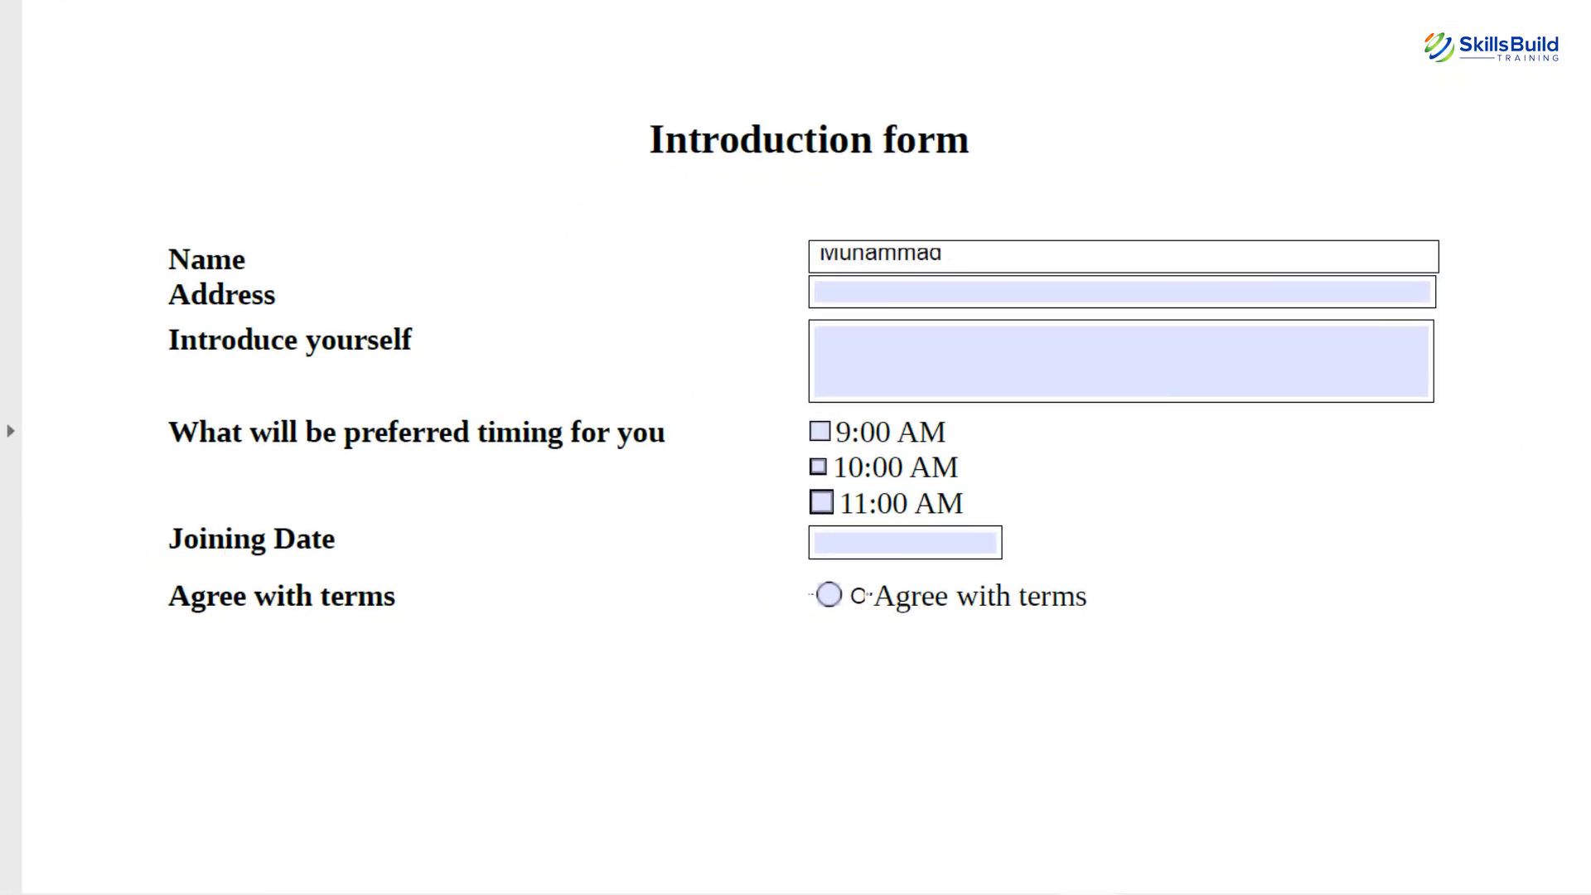
key("Tab")
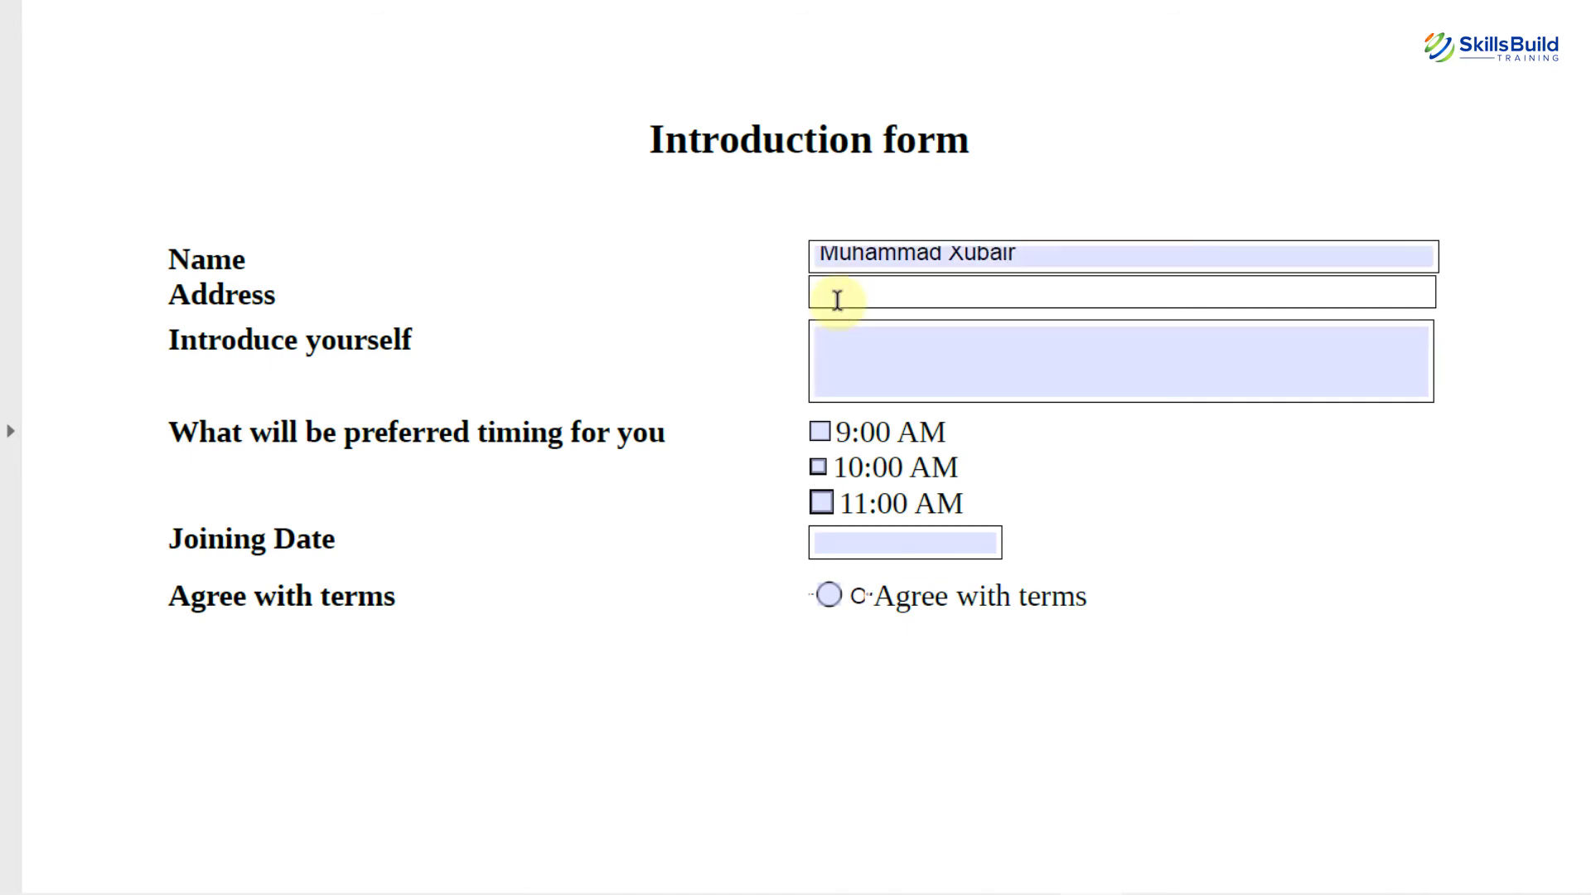
Step: Tick 9:00 AM, select Agree with terms, and start on the Introduce yourself box
left_click(821, 432)
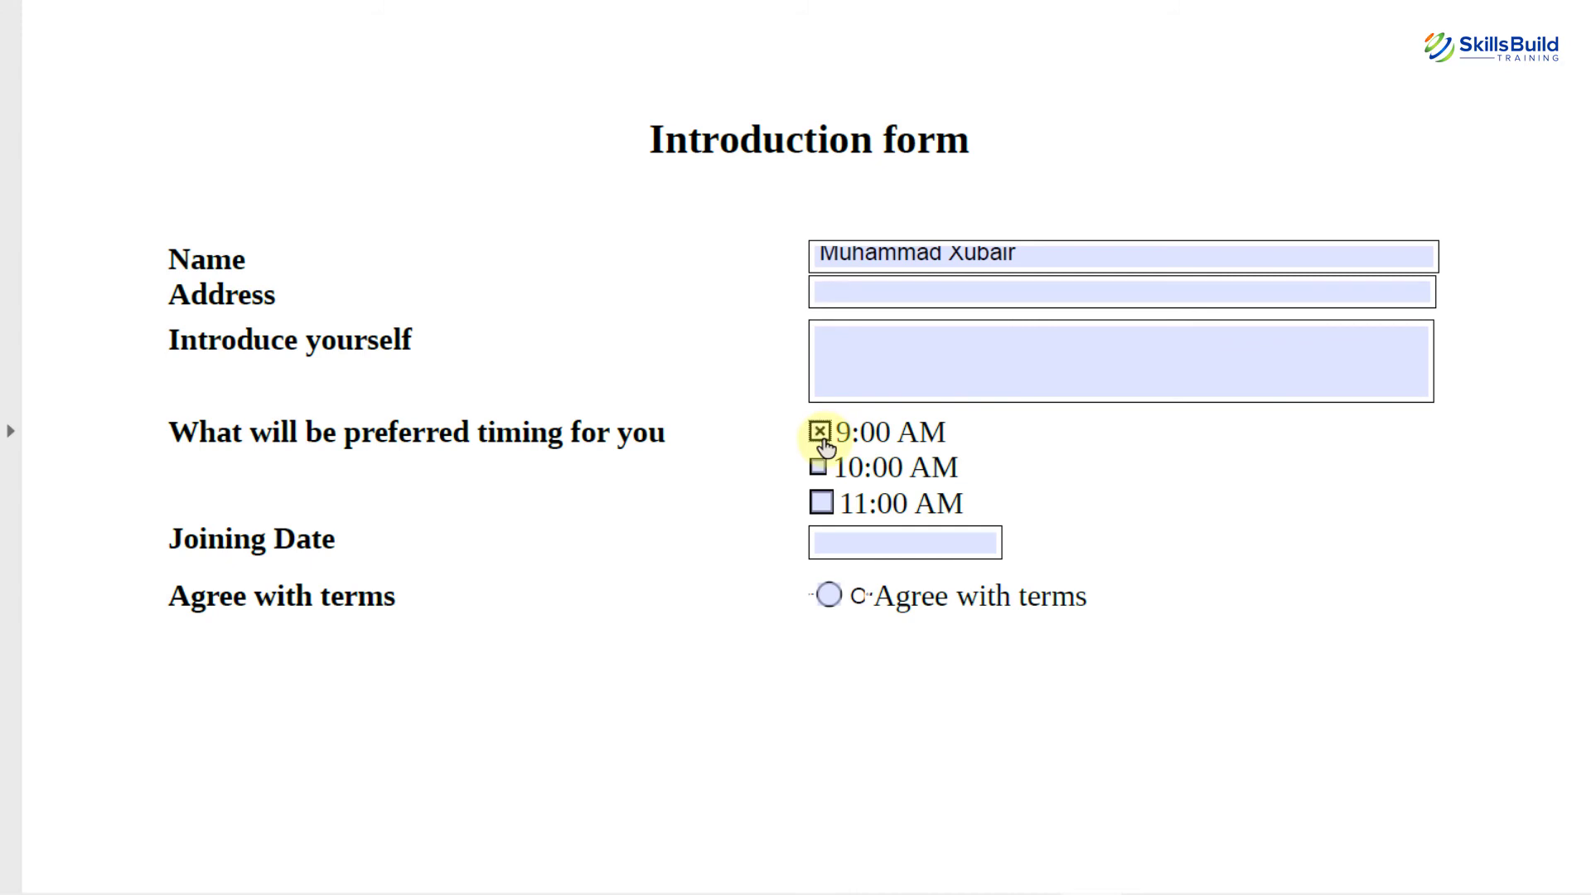
left_click(824, 539)
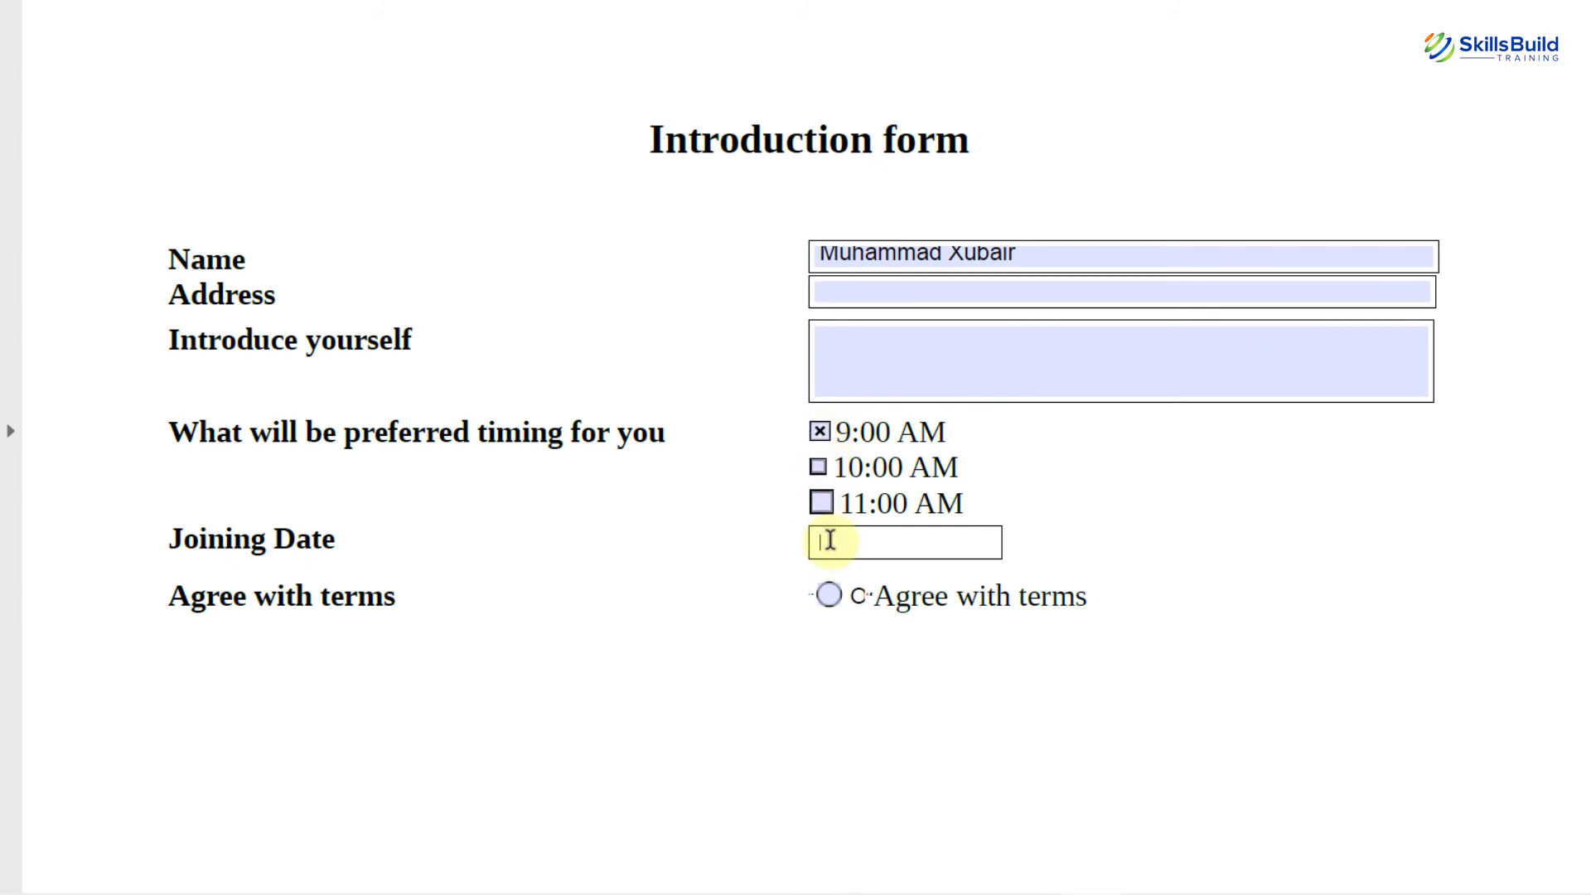
left_click(824, 601)
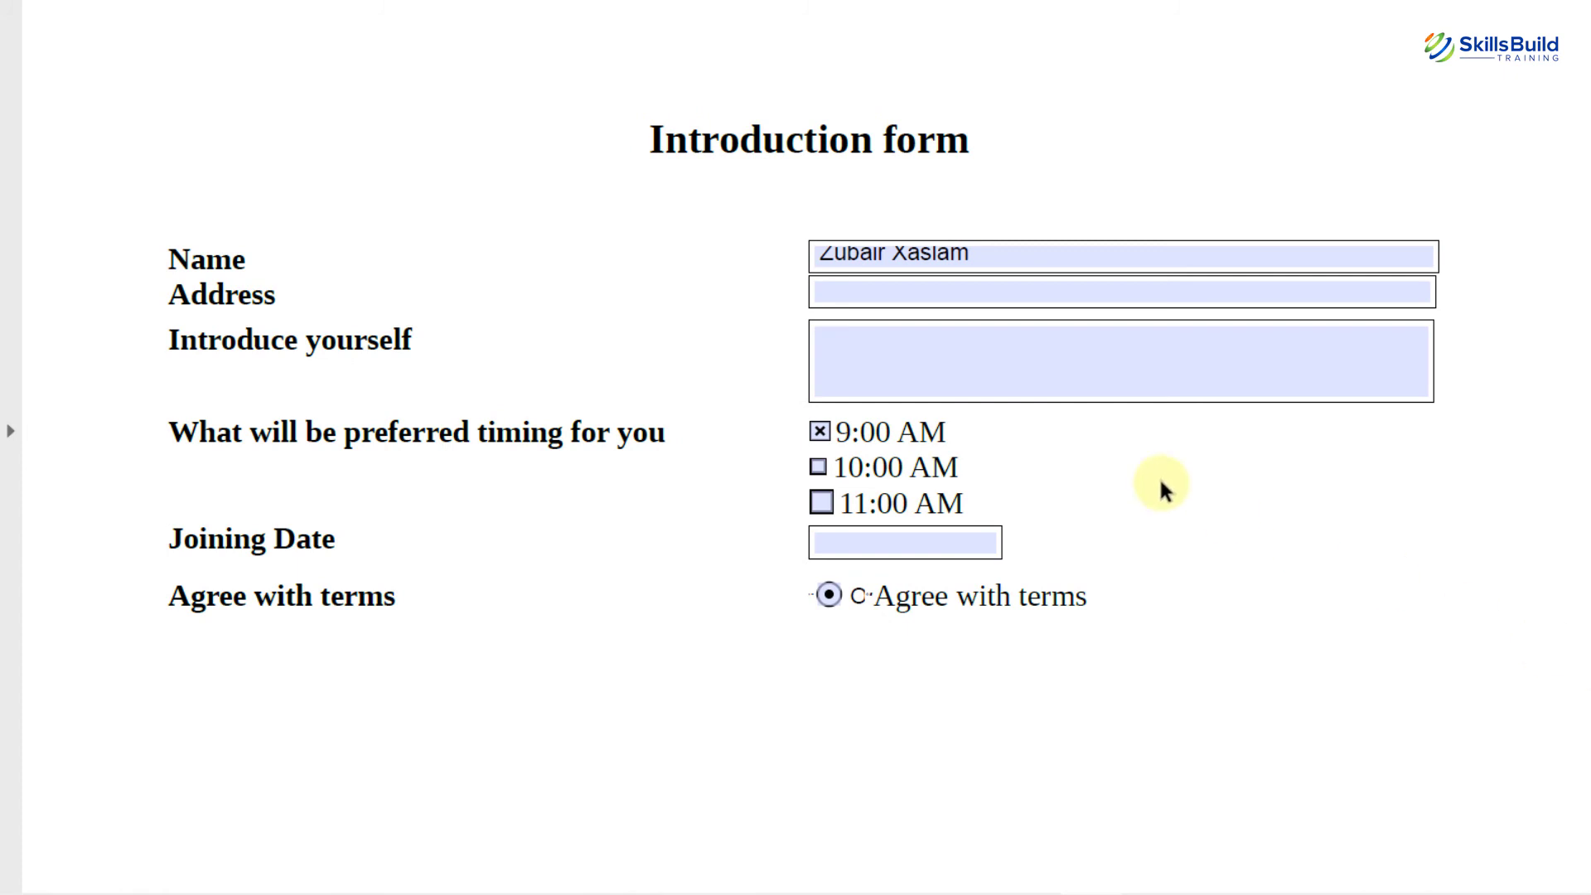
left_click(908, 374)
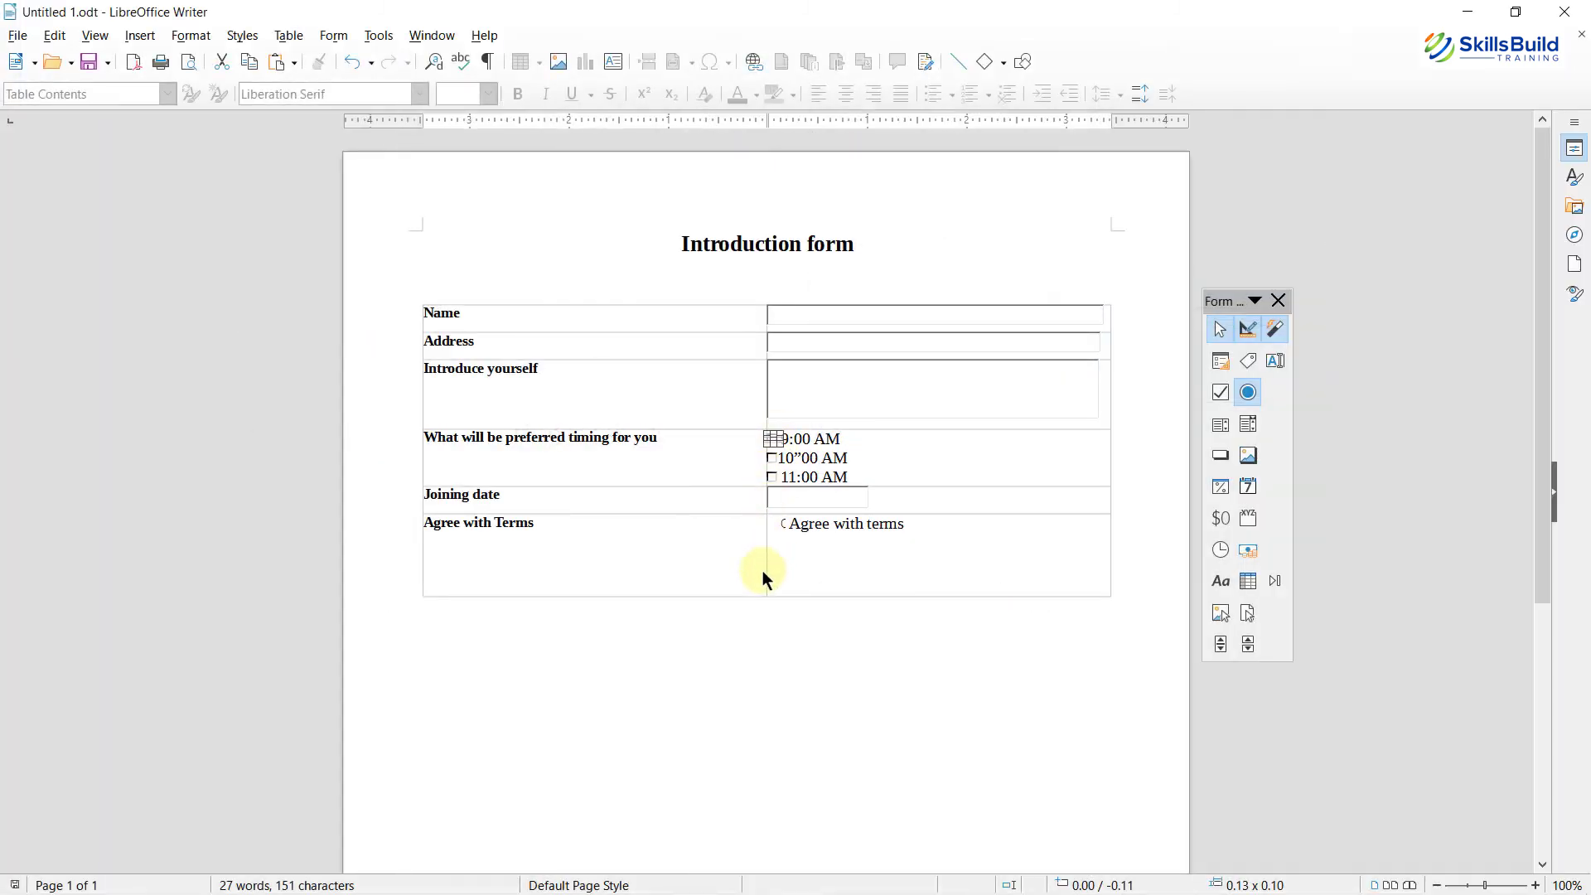
Step: Copy the 9:00 AM checkbox control from the Writer form
left_click(757, 634)
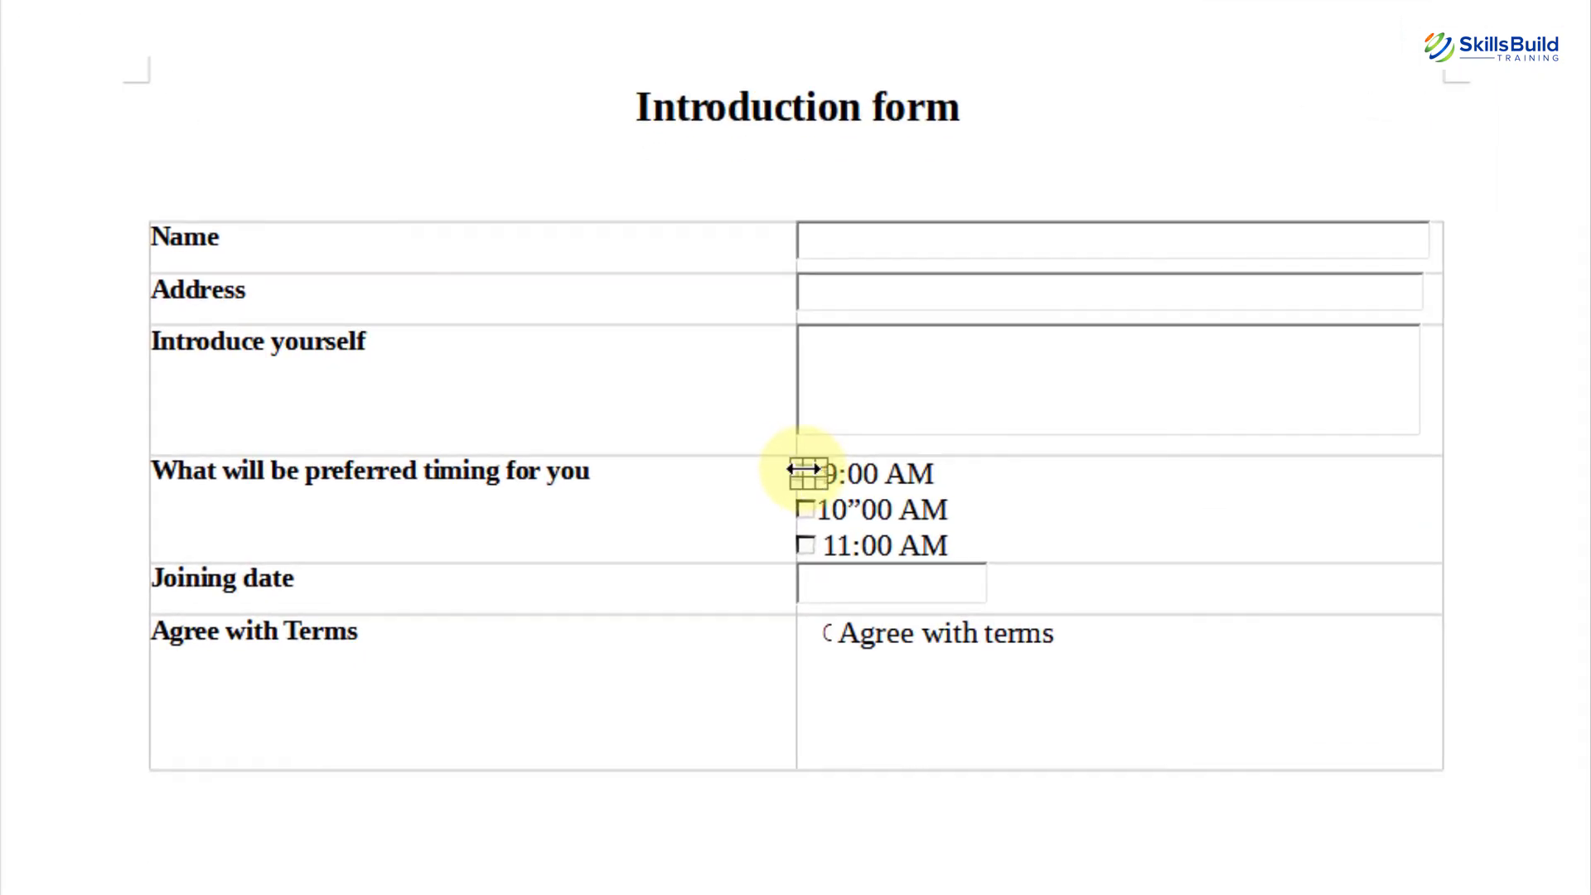
right_click(802, 468)
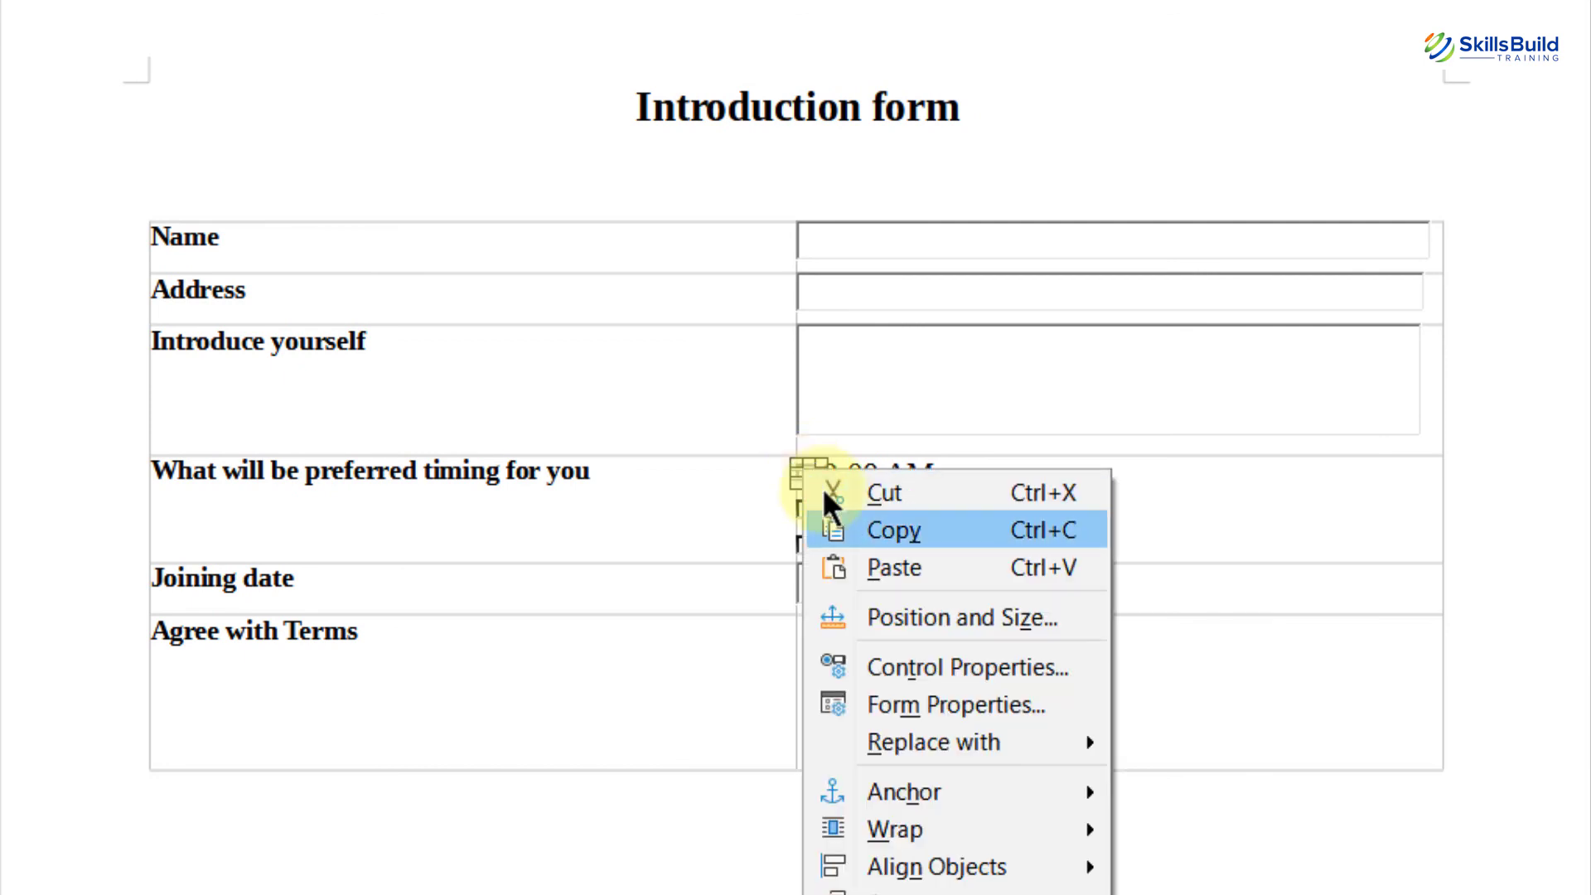
left_click(863, 534)
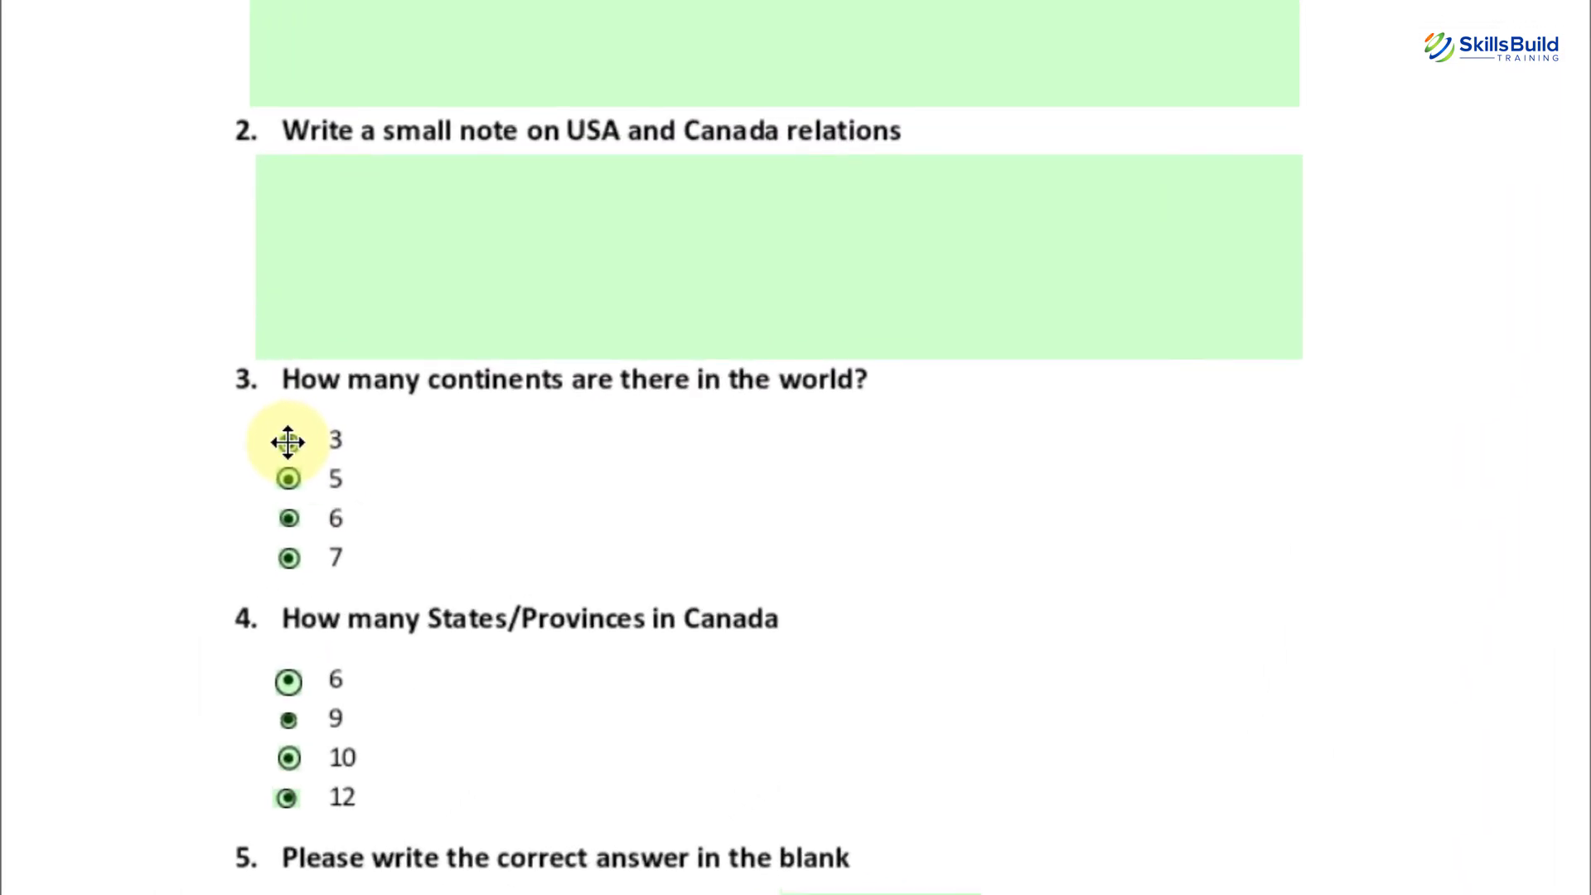
Step: Duplicate a continents-question radio button and line the copy up beside answer 5
right_click(287, 442)
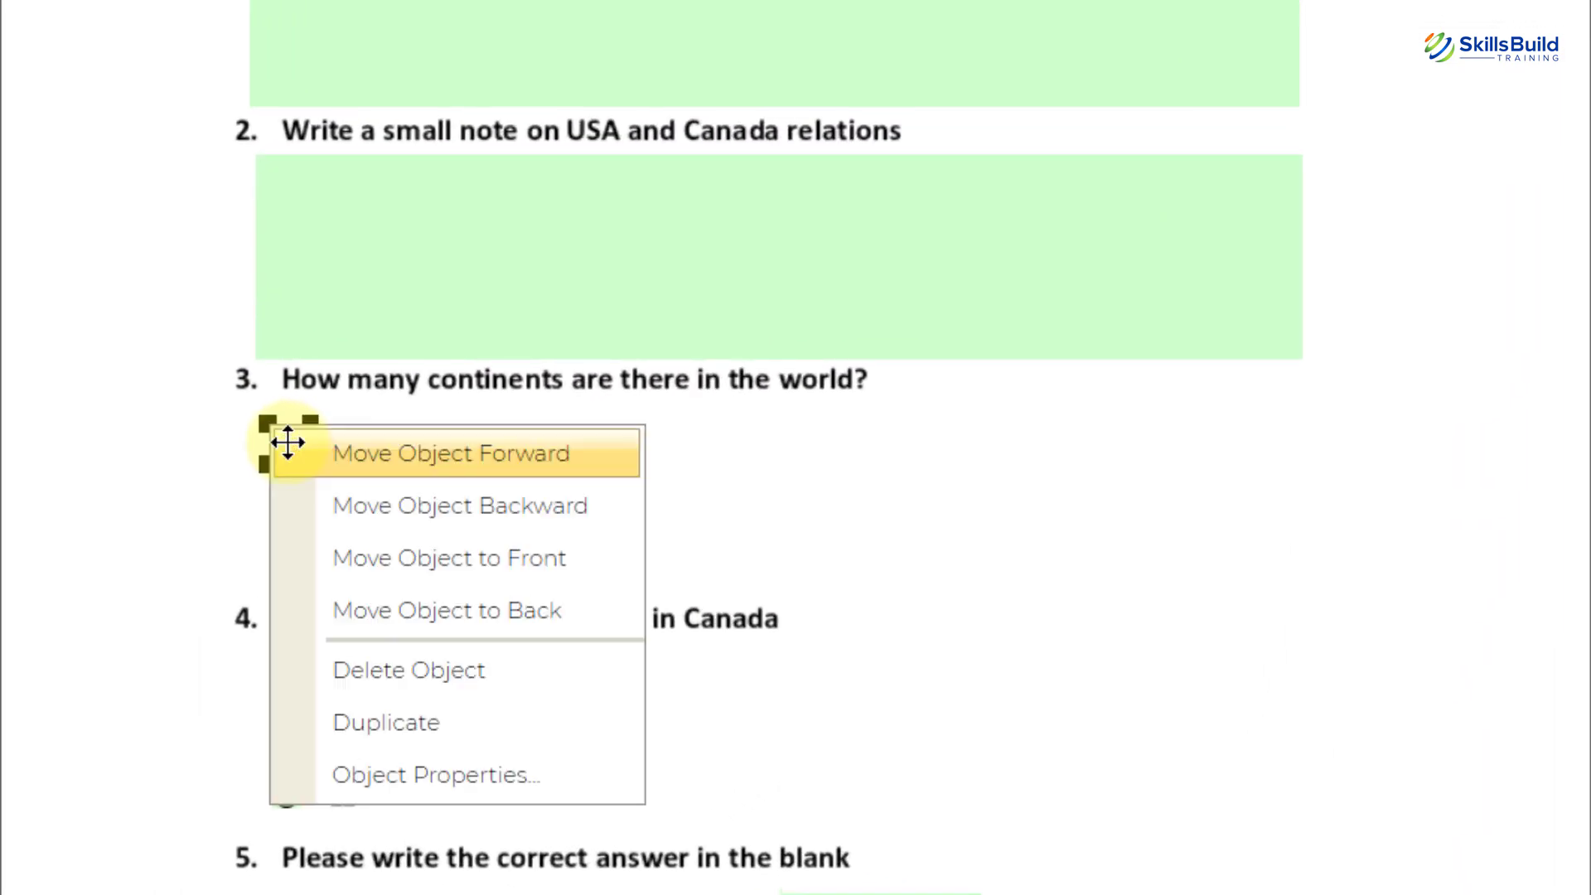
left_click(377, 723)
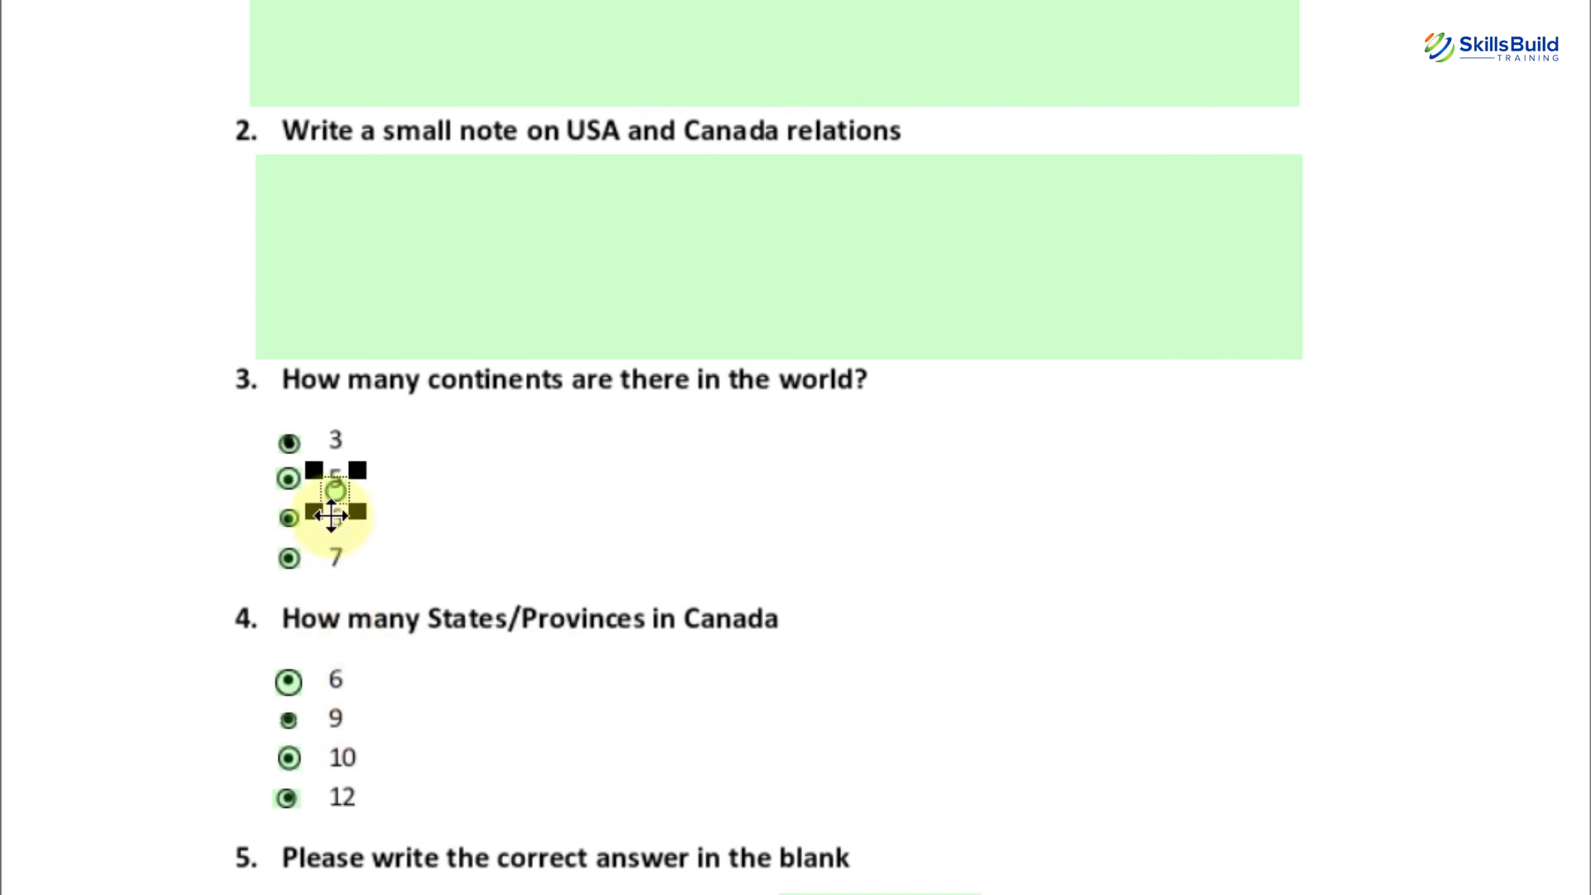
left_click_drag(331, 516, 287, 479)
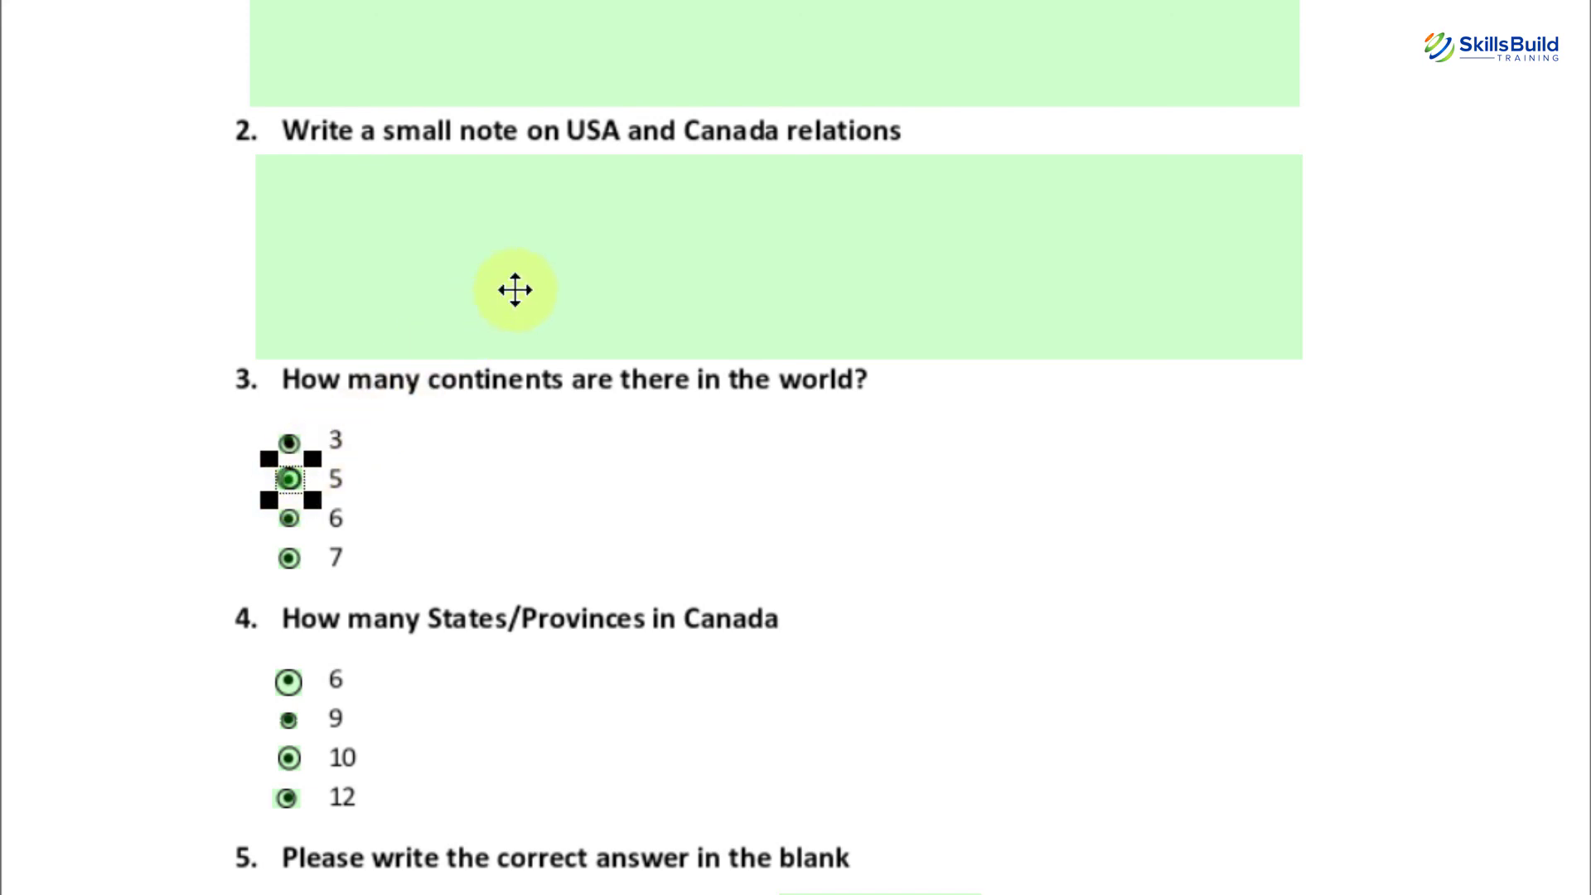
scroll(516, 290, "up", 4)
Step: Duplicate question 1's answer box and move the copy into position on the page
left_click(462, 213)
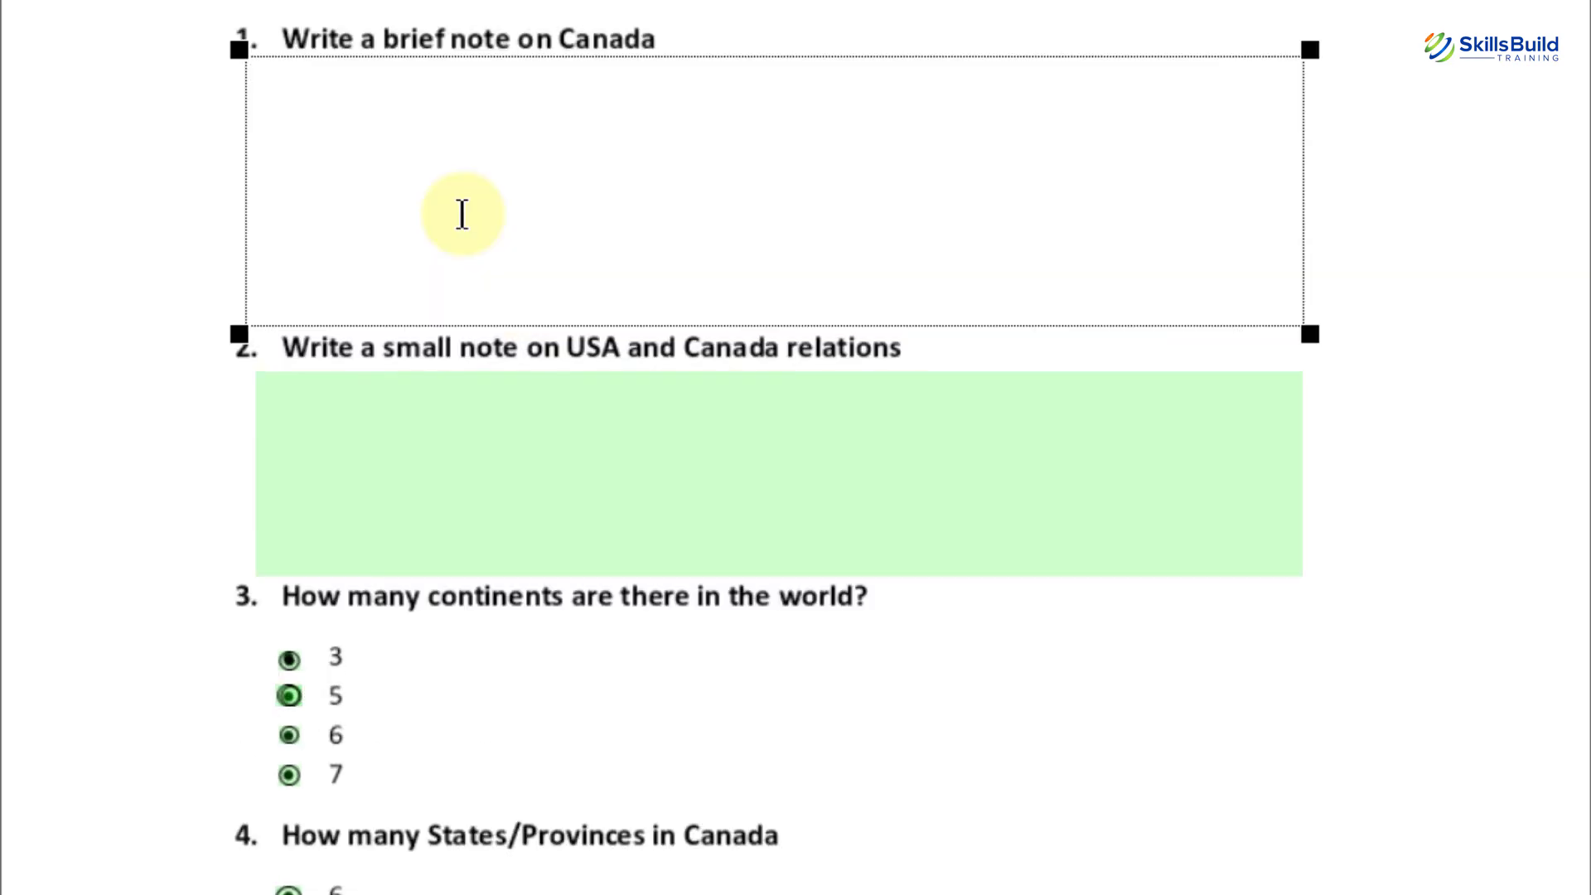
right_click(336, 153)
left_click(431, 432)
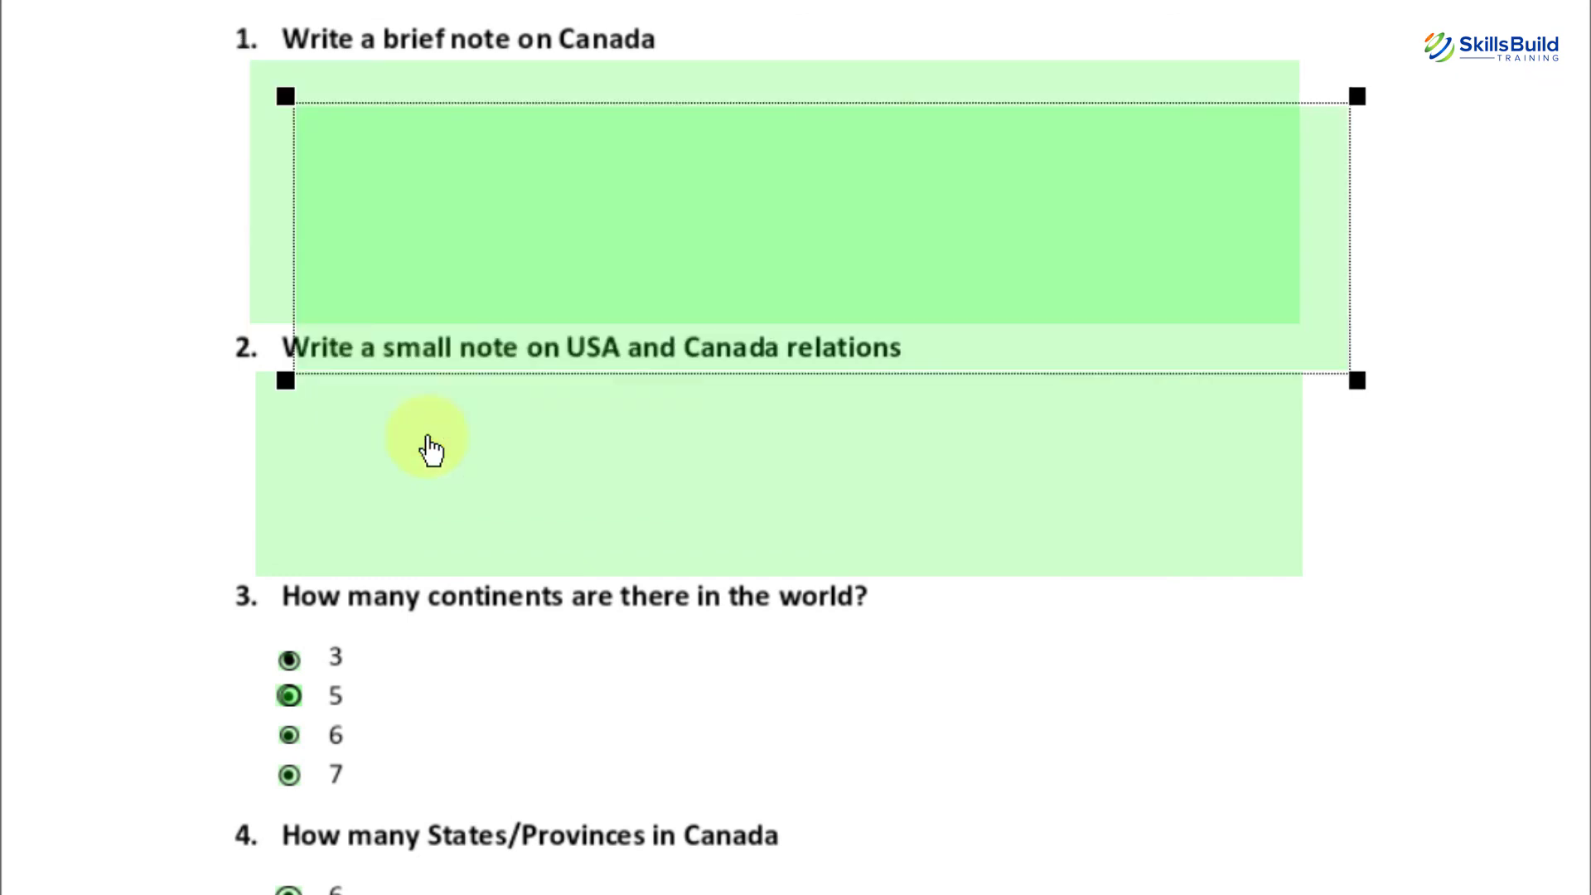
left_click_drag(575, 271, 546, 158)
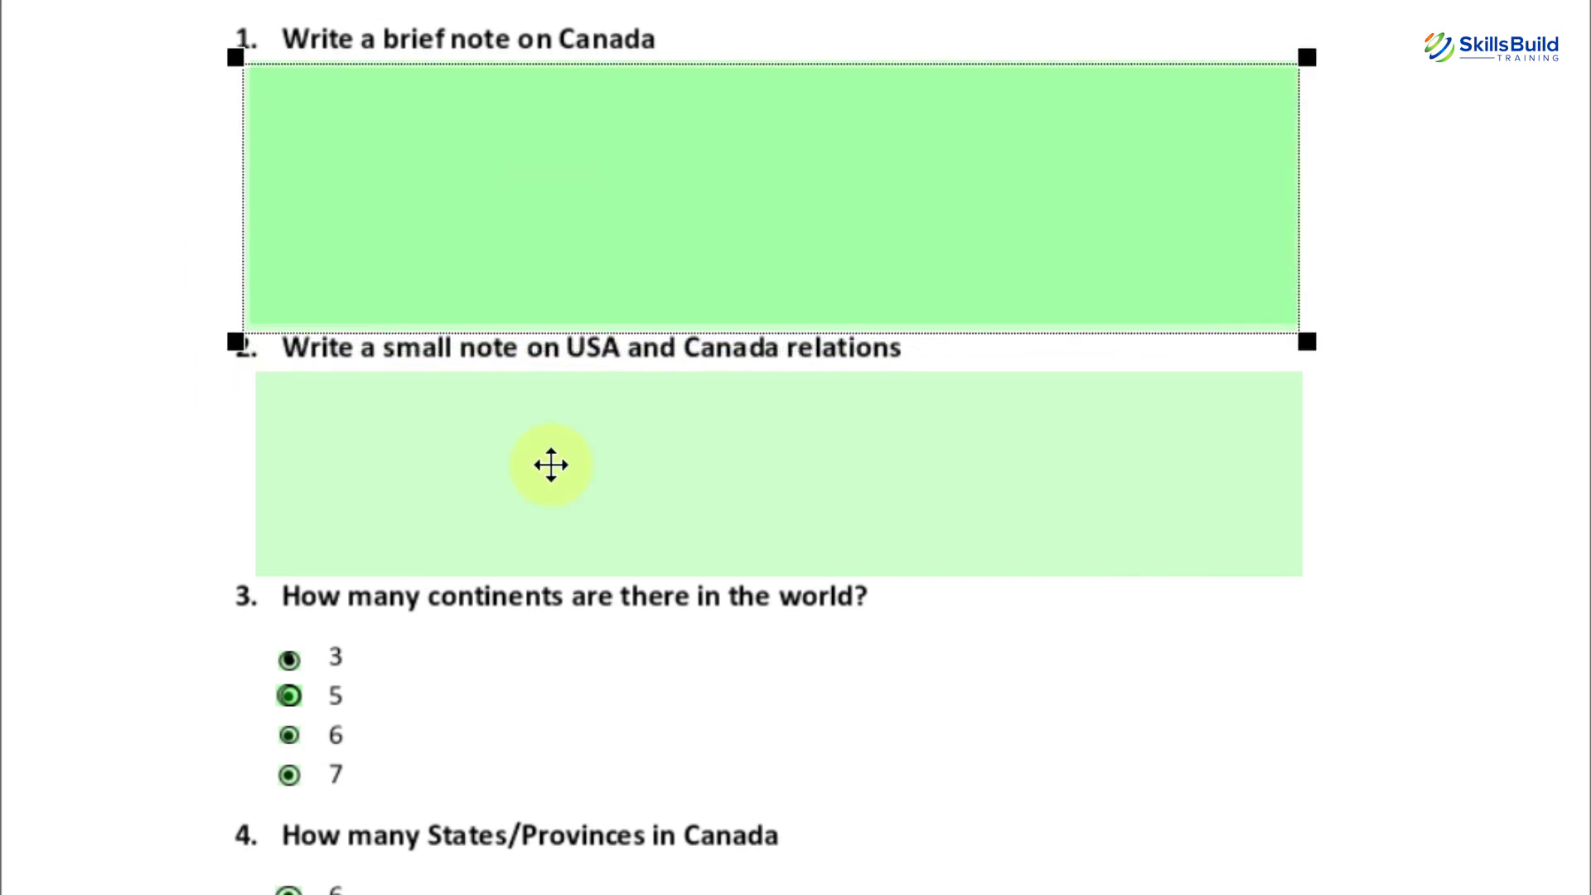